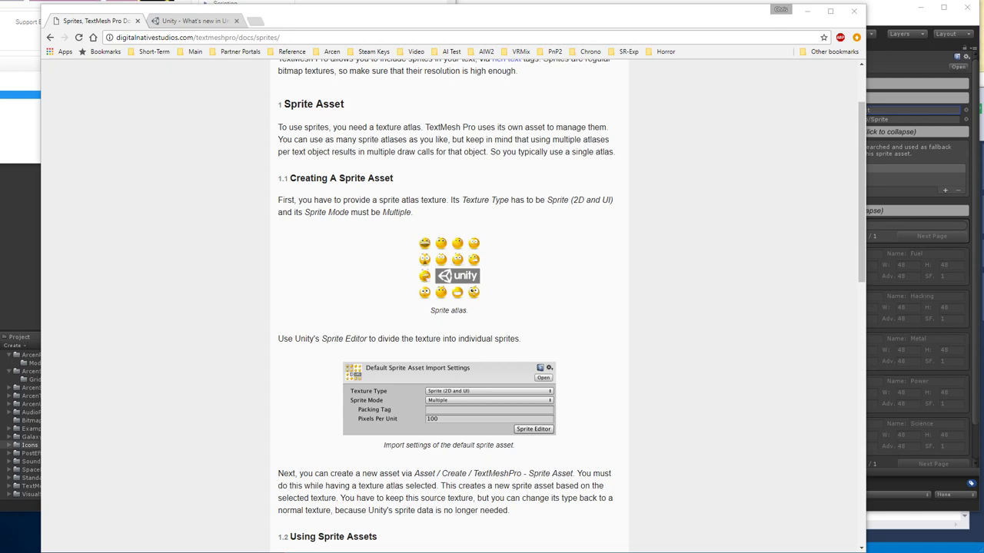
Step: Bring Visual Studio's Window_ResourceBar.cs over the docs, move it left, and focus line 33
{"action": "key", "text": "alt+Tab"}
{"action": "left_click_drag", "start_coordinate": [529, 100], "coordinate": [423, 77]}
{"action": "left_click", "coordinate": [456, 300]}
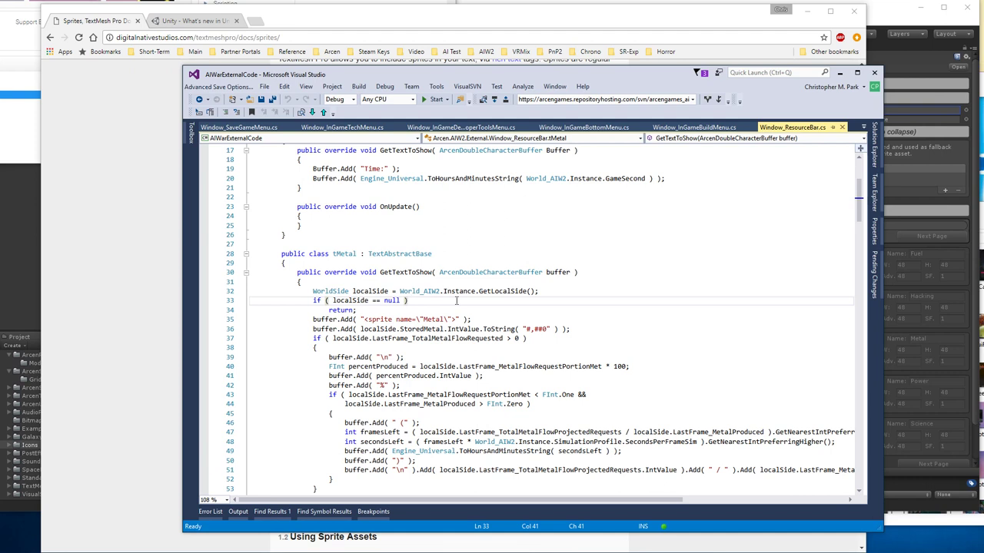
Step: Select the <sprite name="Metal"> tag on line 35, then scroll the Chrome docs to the Sprite List section
{"action": "mouse_move", "coordinate": [368, 318]}
{"action": "left_mouse_down"}
{"action": "mouse_move", "coordinate": [457, 320]}
{"action": "mouse_move", "coordinate": [364, 319]}
{"action": "left_mouse_up"}
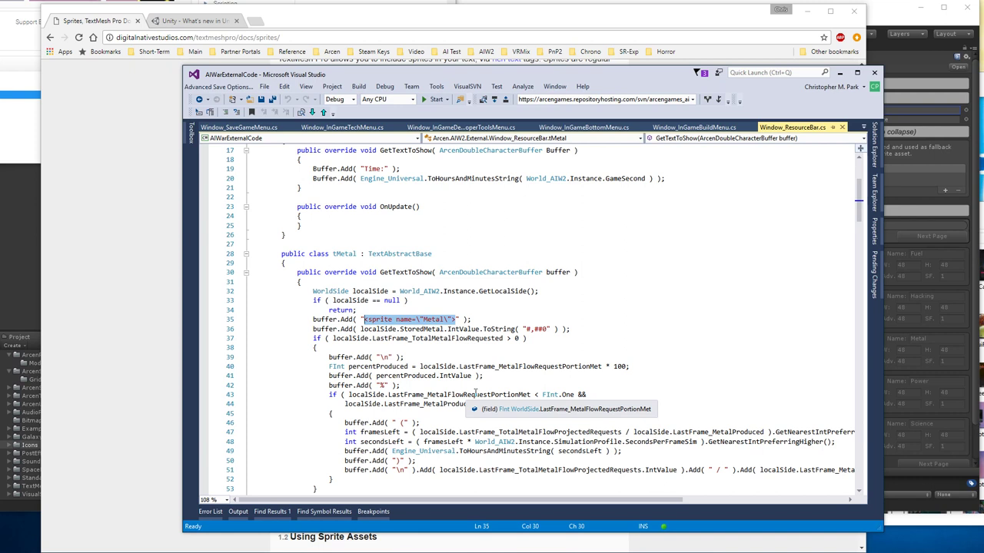
{"action": "left_click", "coordinate": [67, 278]}
{"action": "scroll", "coordinate": [347, 286], "scroll_direction": "down", "scroll_amount": 2}
{"action": "scroll", "coordinate": [348, 286], "scroll_direction": "down", "scroll_amount": 8}
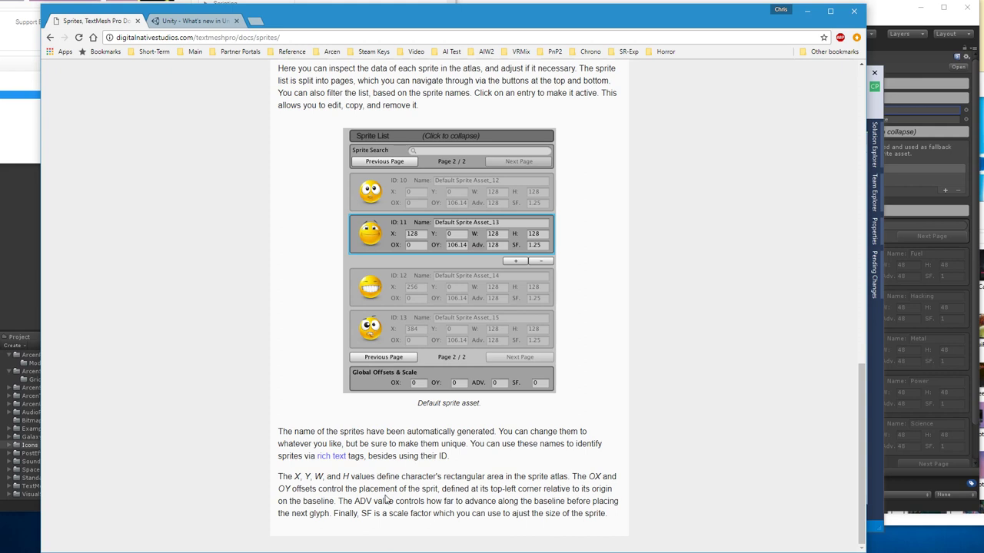
Step: Check the rich-text Sprite tag docs, skim the Sprites page again, then return to Unity
{"action": "left_click", "coordinate": [340, 456]}
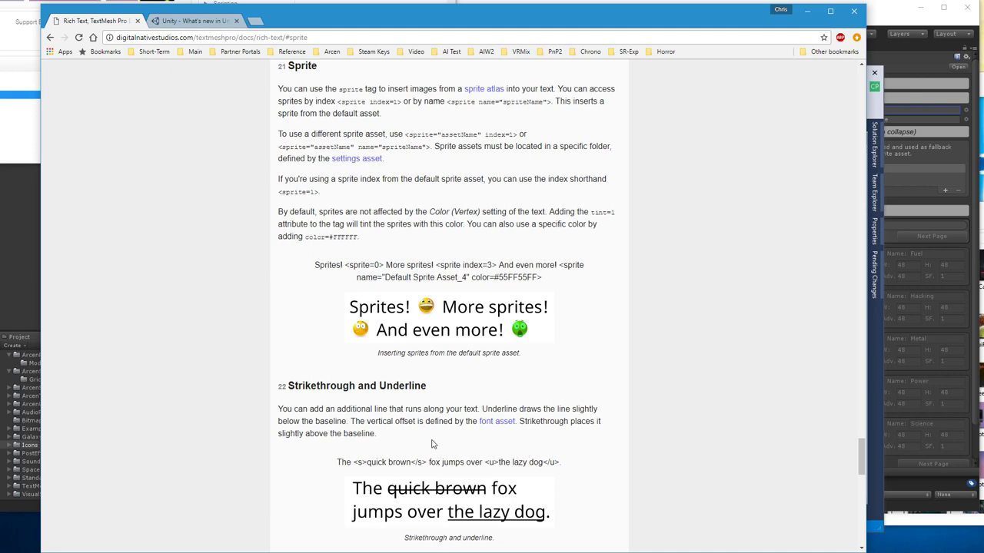
{"action": "key", "text": "alt+Left"}
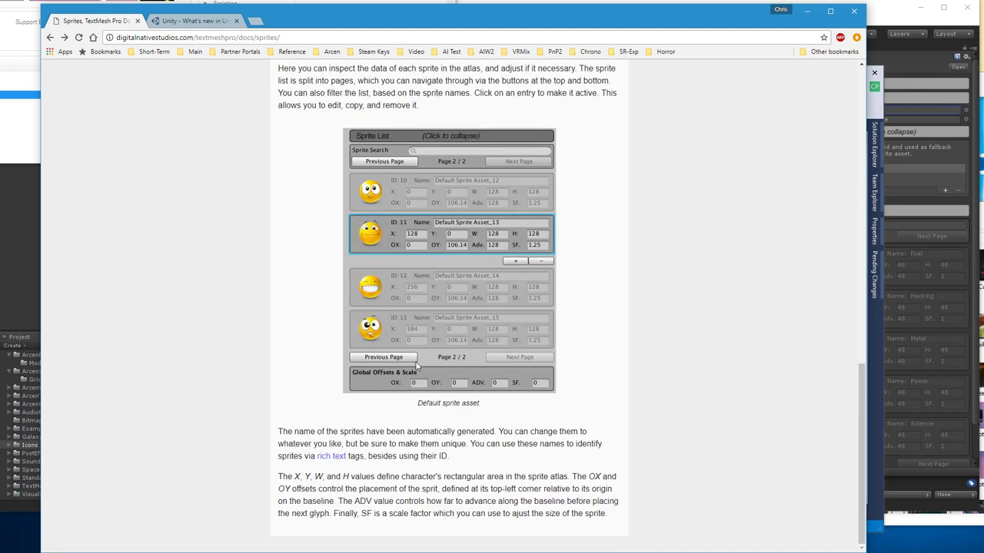
{"action": "scroll", "coordinate": [419, 366], "scroll_direction": "up", "scroll_amount": 7}
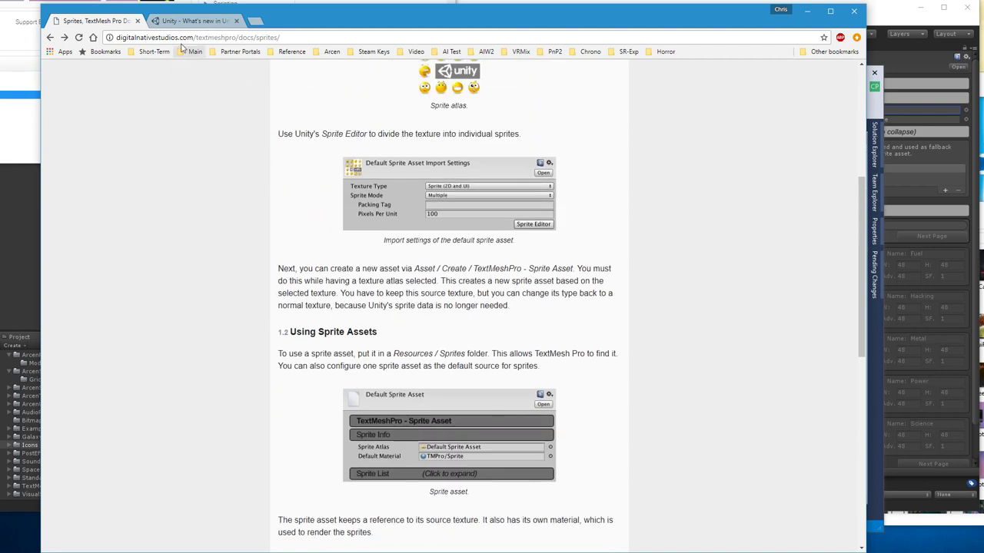
{"action": "scroll", "coordinate": [292, 250], "scroll_direction": "up", "scroll_amount": 4}
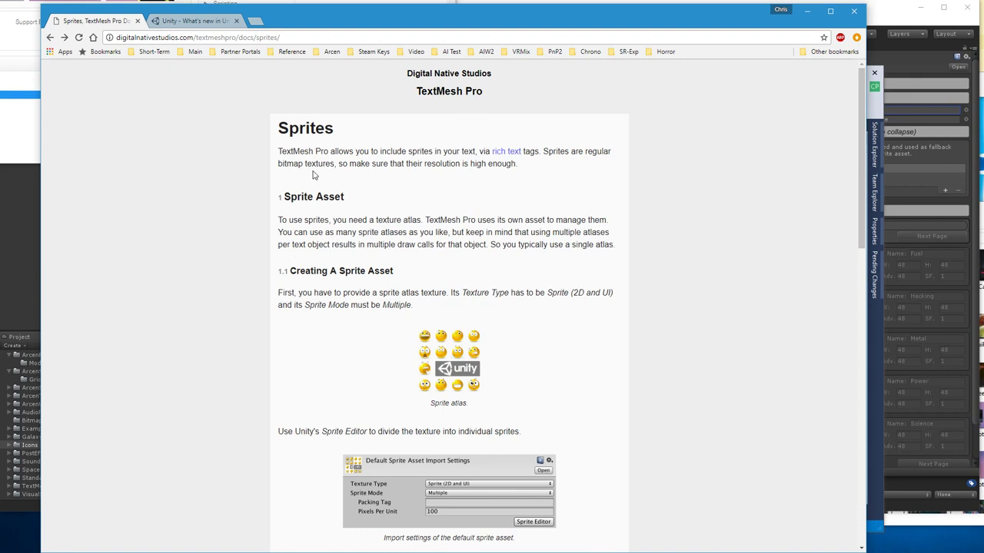
{"action": "scroll", "coordinate": [302, 216], "scroll_direction": "down", "scroll_amount": 1}
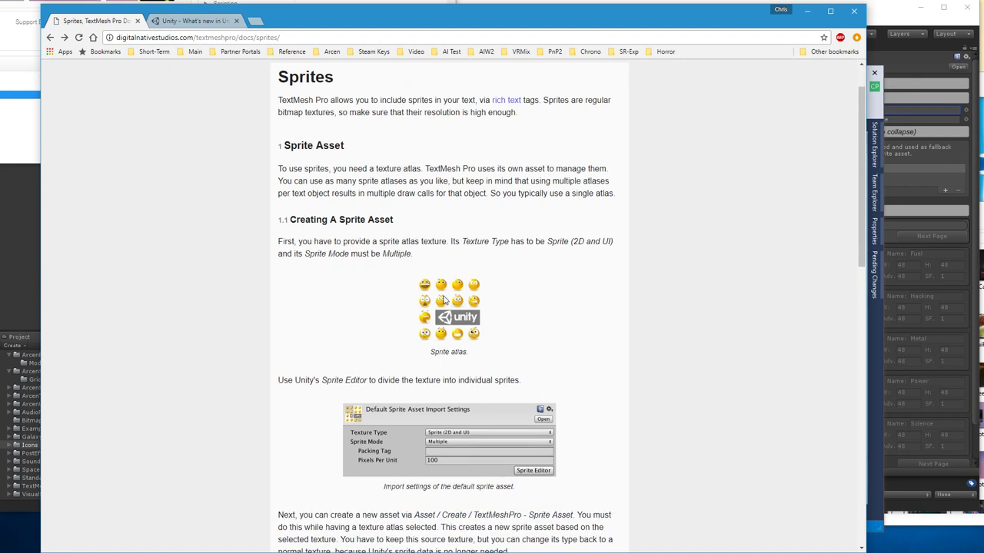
{"action": "scroll", "coordinate": [444, 304], "scroll_direction": "down", "scroll_amount": 1}
{"action": "scroll", "coordinate": [442, 305], "scroll_direction": "down", "scroll_amount": 1}
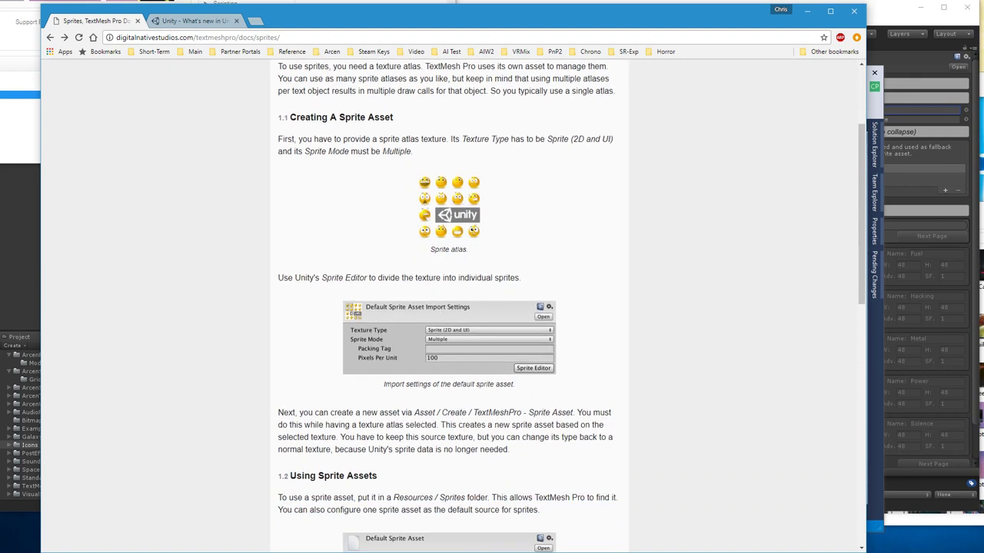
{"action": "left_click", "coordinate": [903, 61]}
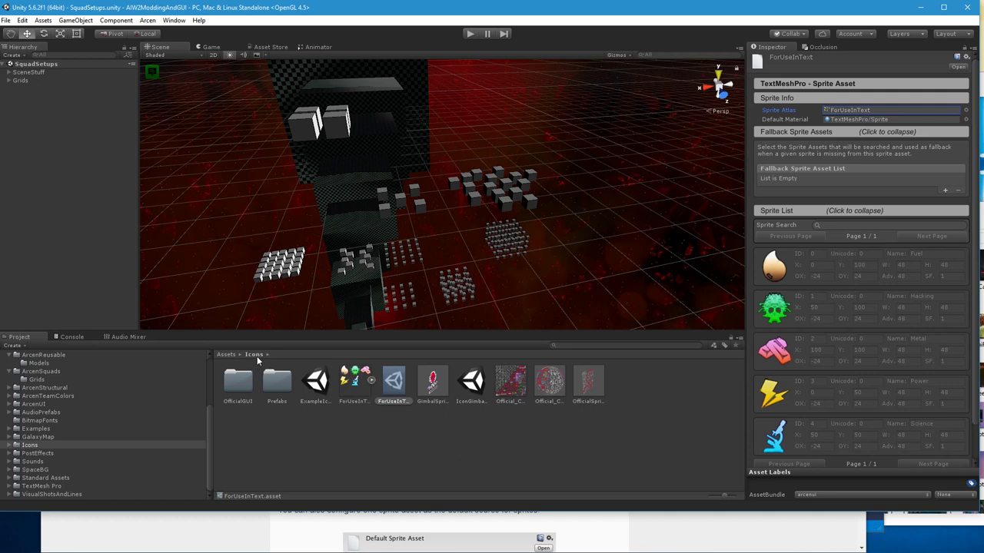
Step: Select ForUseInText.png, check its five sliced sub-sprites, and reveal the file in Explorer
{"action": "left_click", "coordinate": [353, 388]}
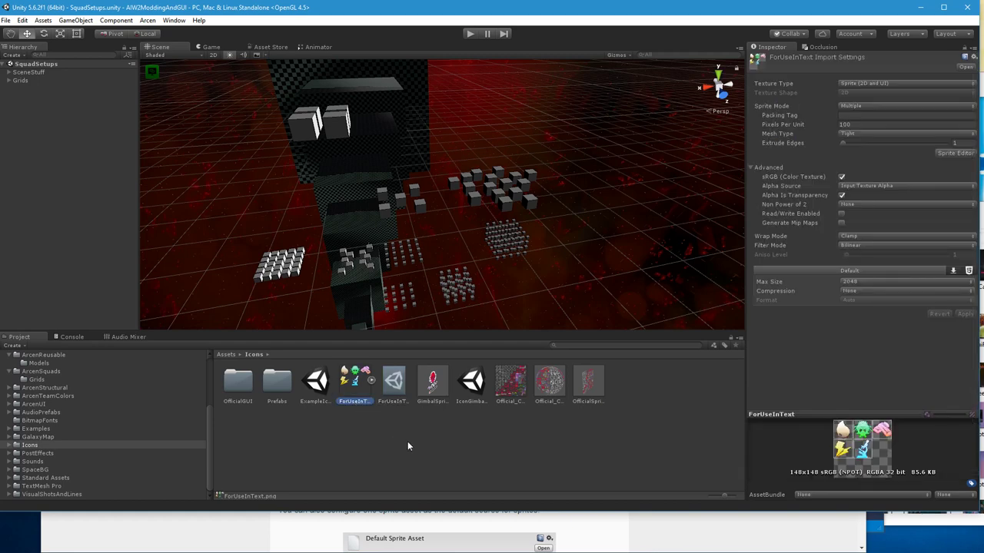
{"action": "left_click", "coordinate": [372, 380]}
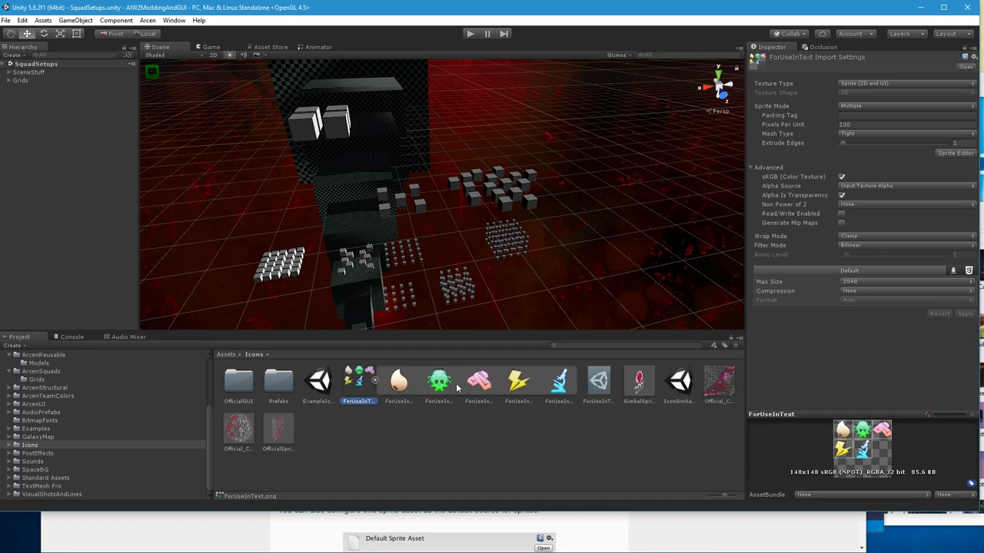
{"action": "left_click", "coordinate": [374, 380]}
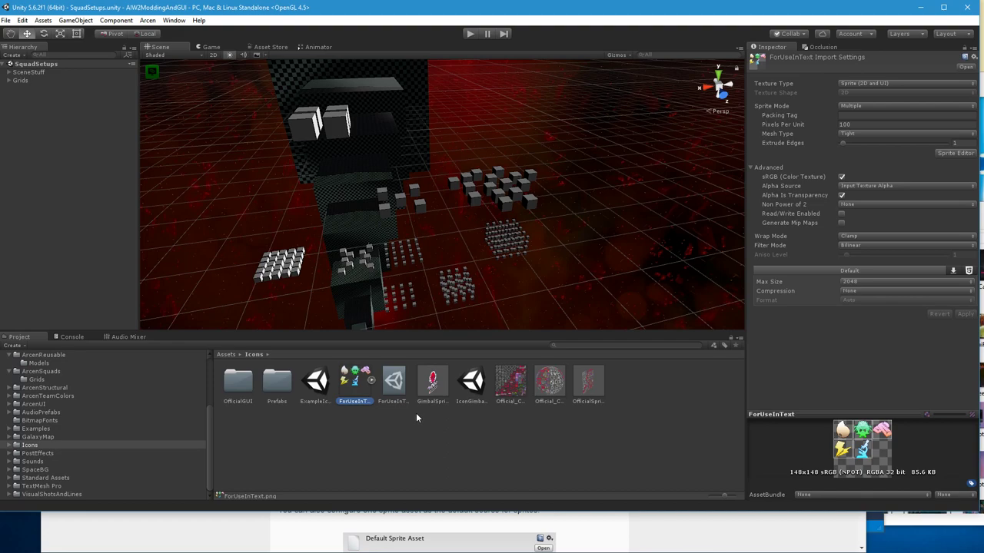
{"action": "right_click", "coordinate": [375, 383]}
{"action": "left_click", "coordinate": [397, 398]}
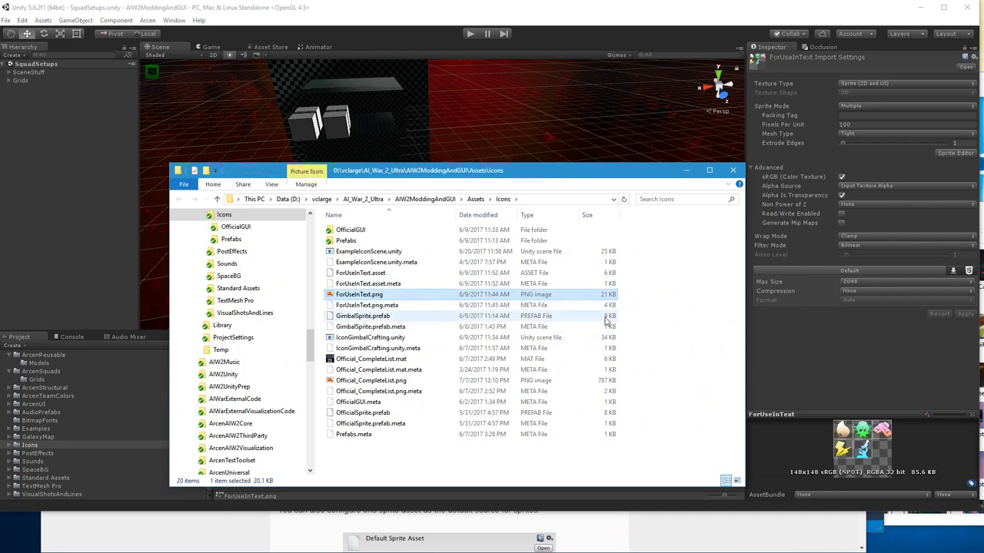
{"action": "left_click", "coordinate": [733, 169]}
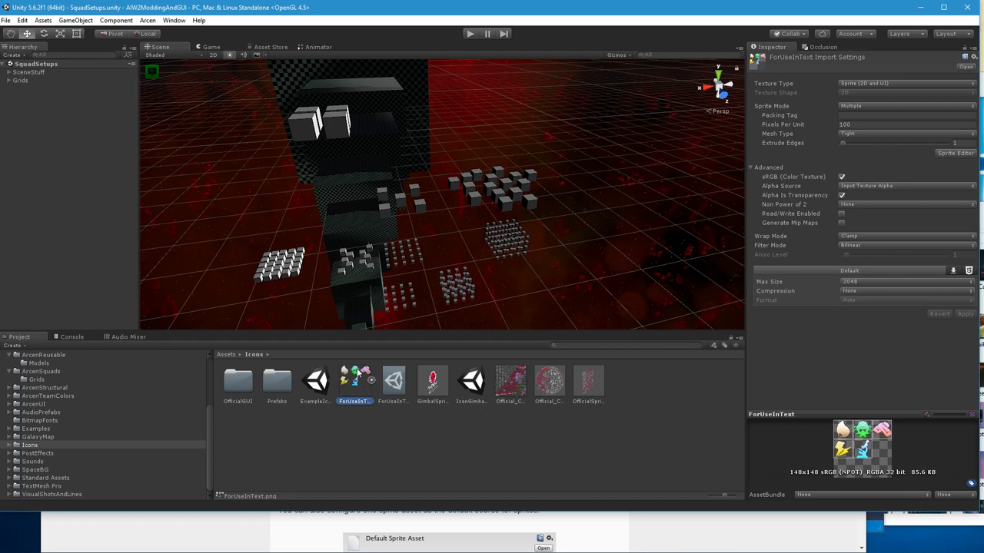
Step: Keep Texture Type Sprite (2D and UI) and Sprite Mode Multiple, then open the Sprite Editor
{"action": "left_click", "coordinate": [853, 85]}
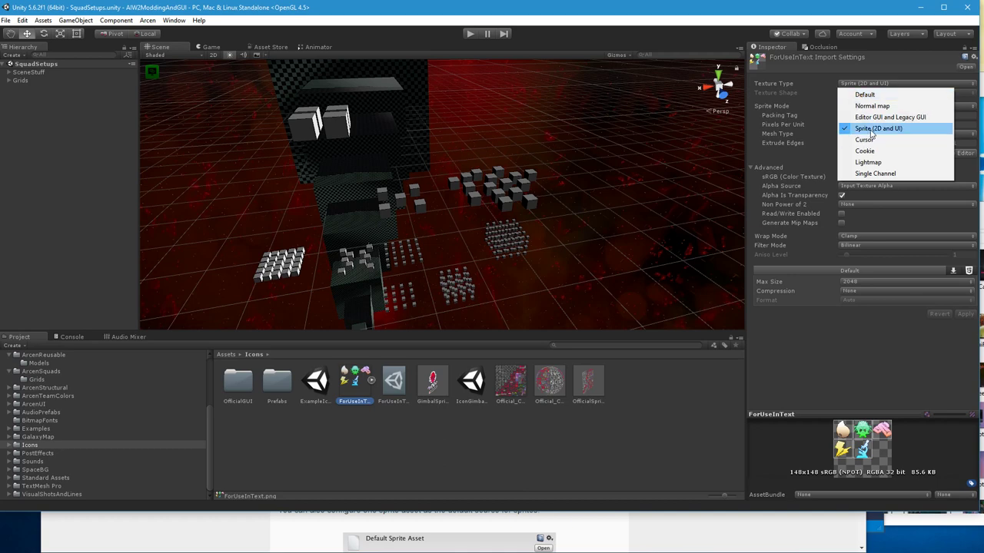
{"action": "left_click", "coordinate": [784, 91]}
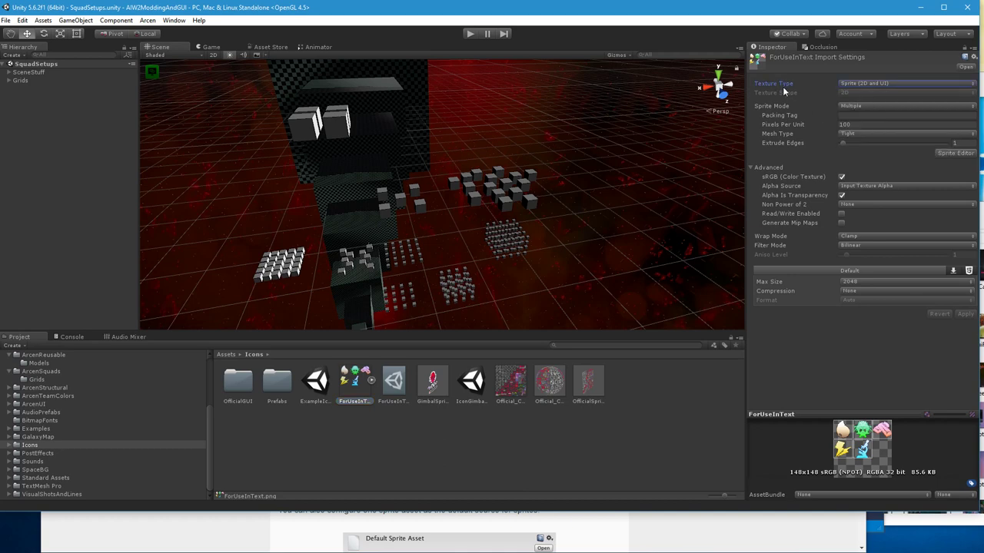
{"action": "left_click", "coordinate": [861, 105]}
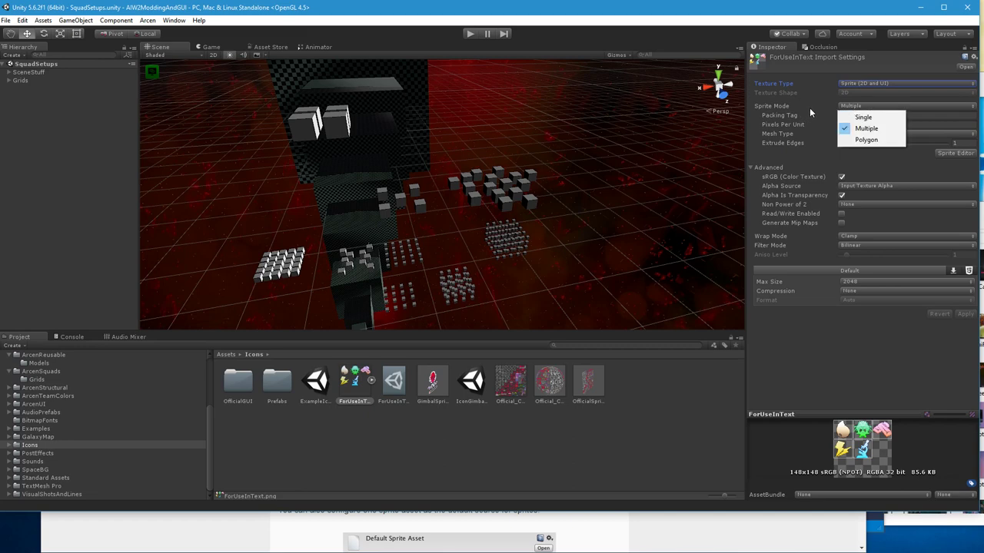
{"action": "left_click", "coordinate": [779, 97]}
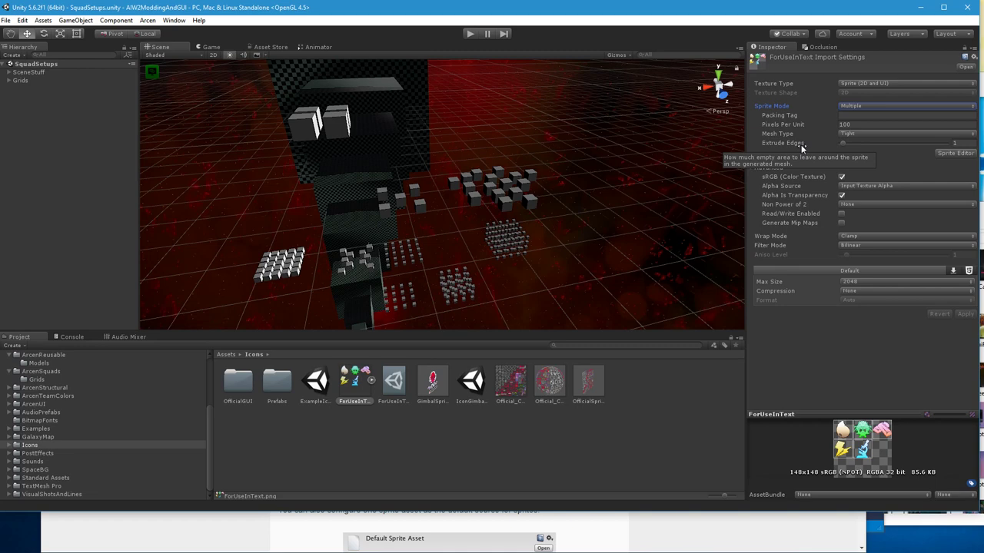
{"action": "left_click", "coordinate": [953, 153]}
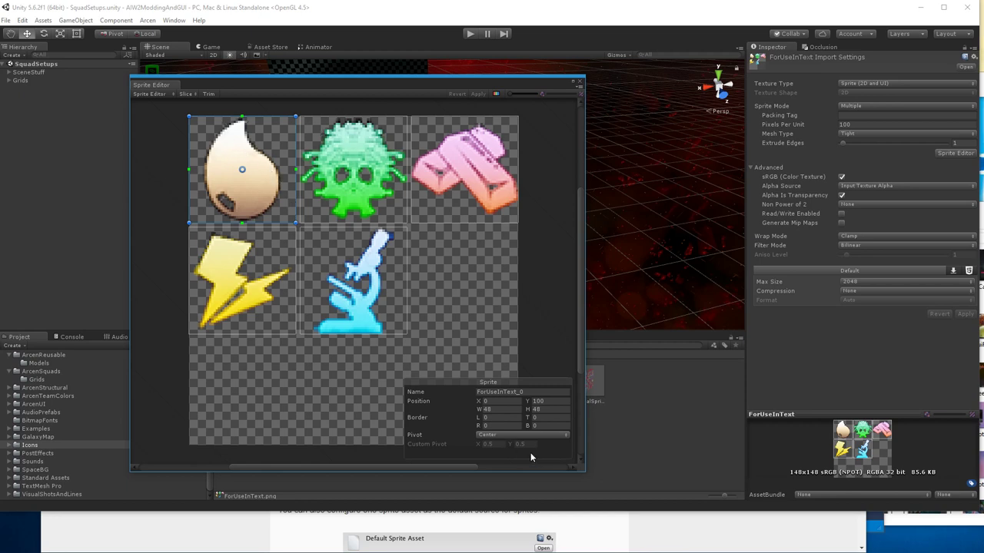
Step: Select the skull, ingots, microscope and lightning sprites, and check the Slice options without slicing
{"action": "left_click", "coordinate": [379, 178]}
{"action": "left_click", "coordinate": [477, 177]}
{"action": "left_click", "coordinate": [372, 286]}
{"action": "left_click", "coordinate": [255, 288]}
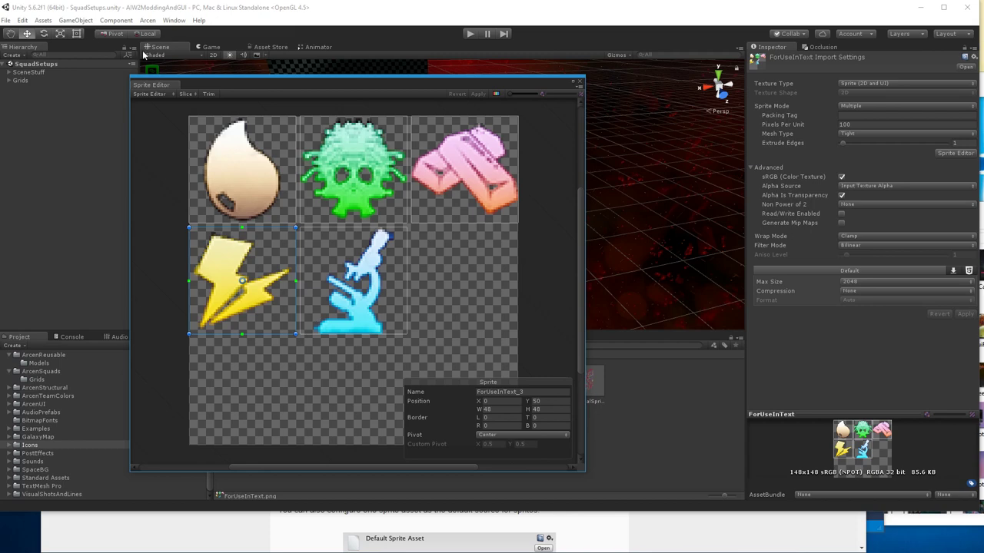
{"action": "left_click", "coordinate": [185, 94]}
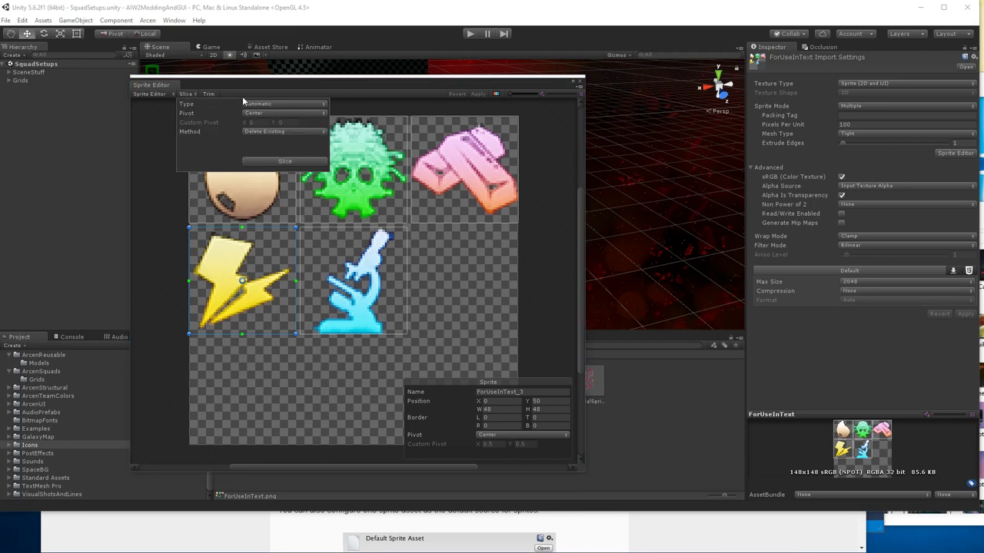
{"action": "left_click", "coordinate": [274, 105]}
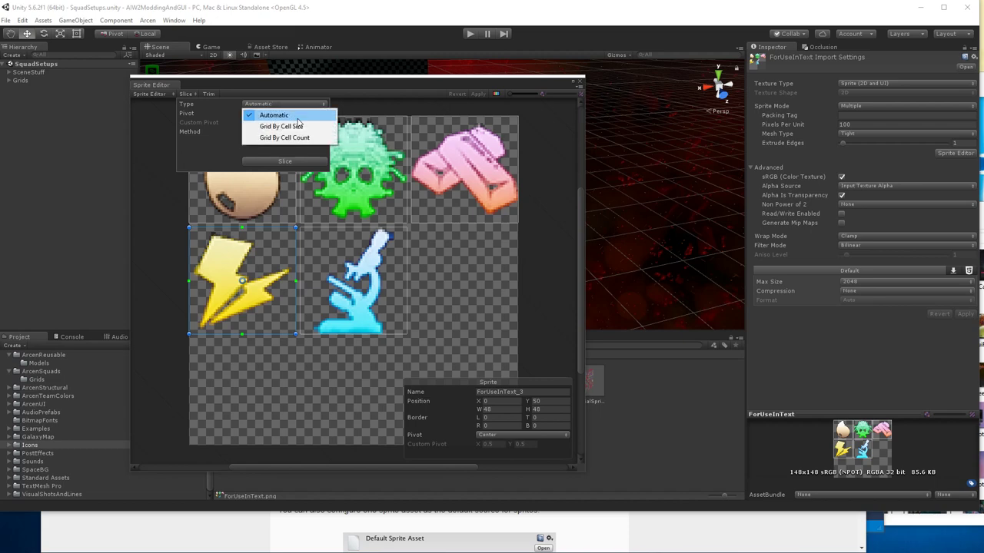
{"action": "left_click", "coordinate": [265, 85]}
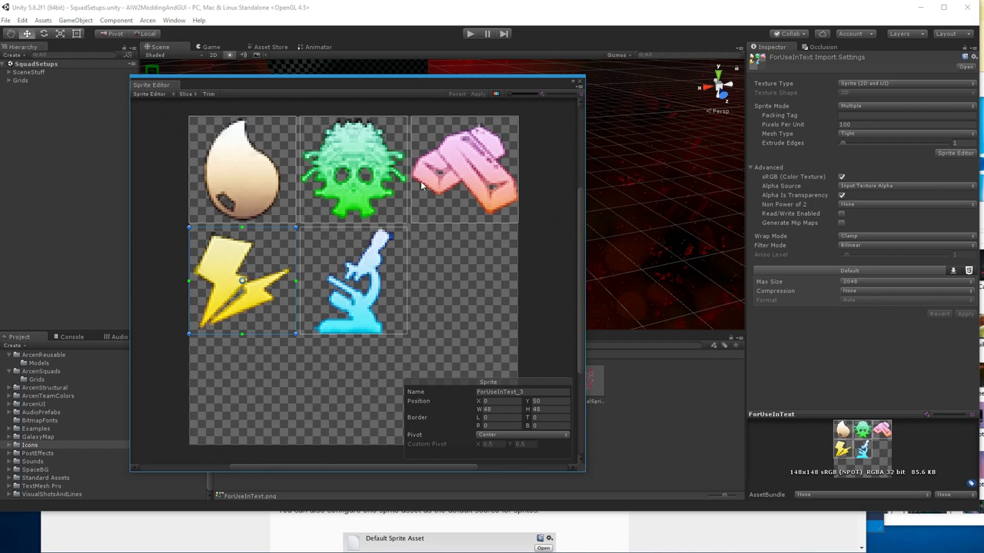
Step: Select the Fuel, skull and ingots sprites, then close the Sprite Editor, reverting changes
{"action": "left_click", "coordinate": [201, 190]}
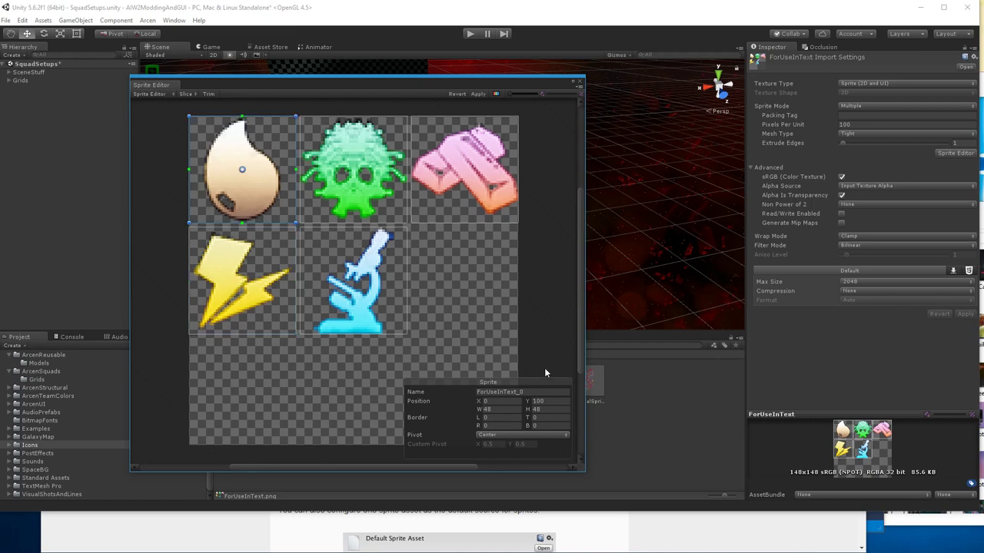
{"action": "left_click", "coordinate": [319, 163]}
{"action": "left_click", "coordinate": [461, 164]}
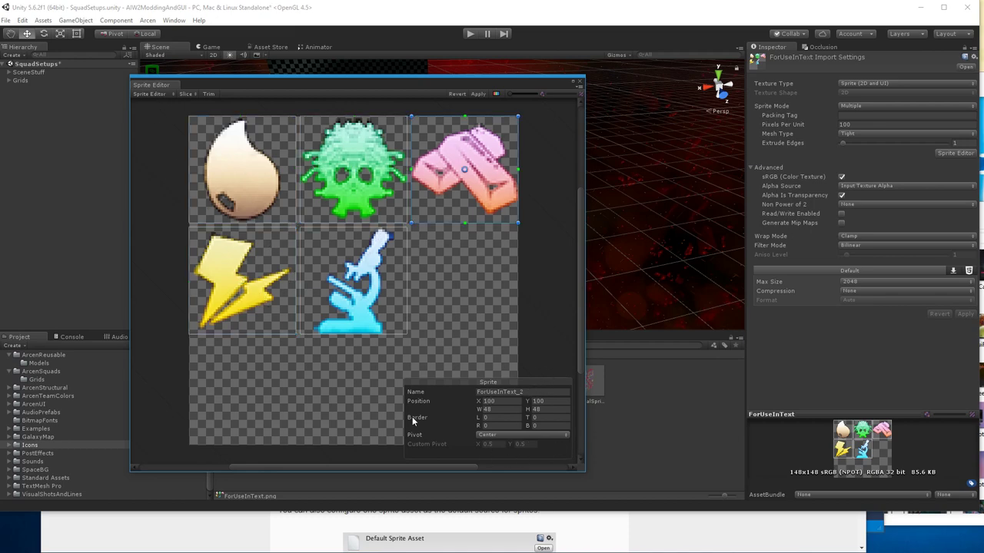
{"action": "left_click", "coordinate": [580, 81]}
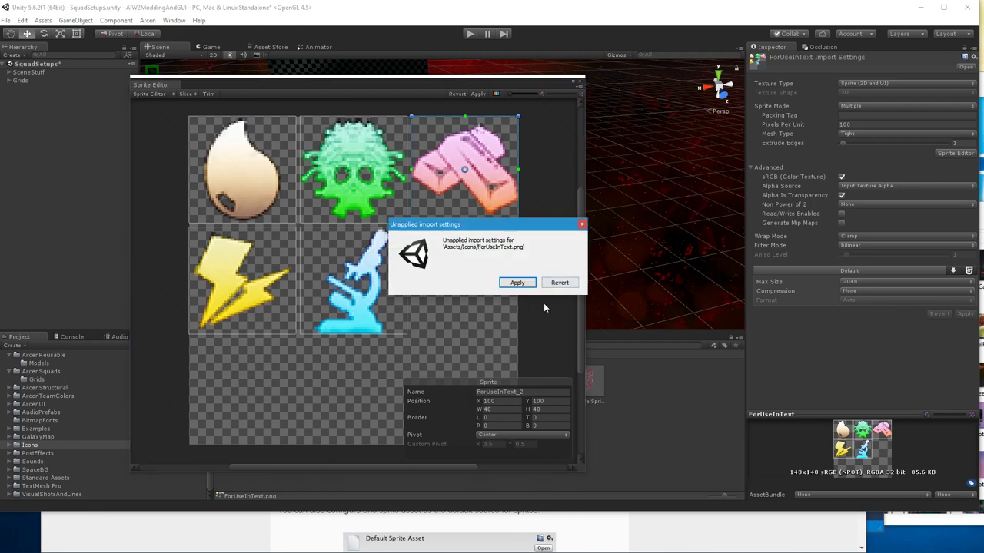
{"action": "left_click", "coordinate": [560, 282]}
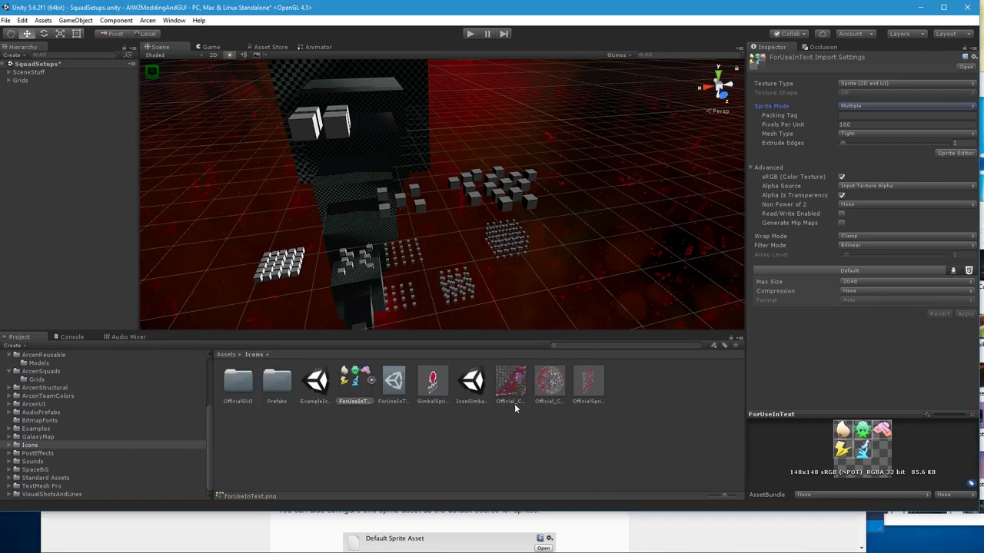
Step: Select the ForUseInText sprite asset and assign the icon atlas texture as its Sprite Atlas
{"action": "left_click", "coordinate": [393, 388]}
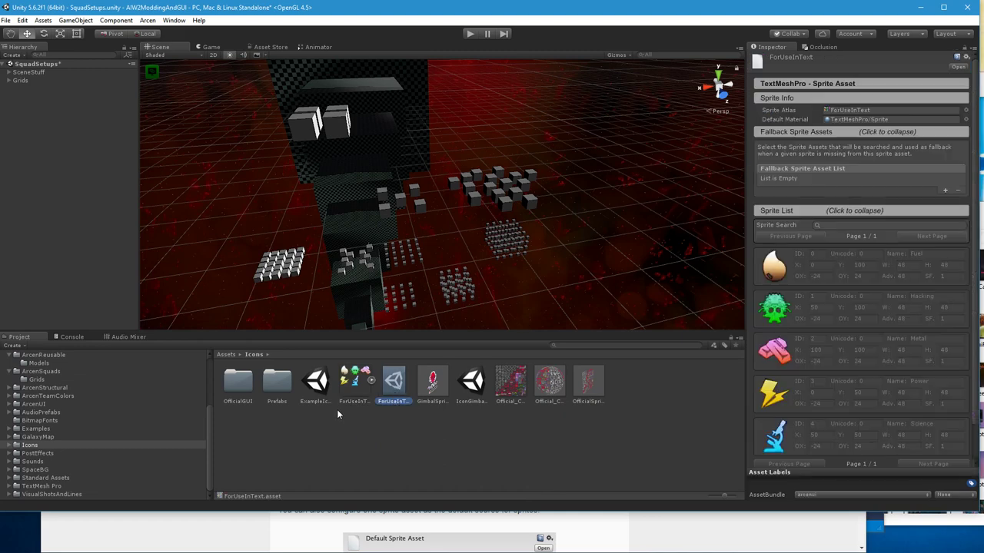
{"action": "left_click_drag", "start_coordinate": [359, 393], "coordinate": [833, 115]}
{"action": "left_click", "coordinate": [867, 120]}
Step: Inspect the Fuel and Metal sprite entries, then add an empty fallback sprite asset slot
{"action": "scroll", "coordinate": [768, 219], "scroll_direction": "down", "scroll_amount": 2}
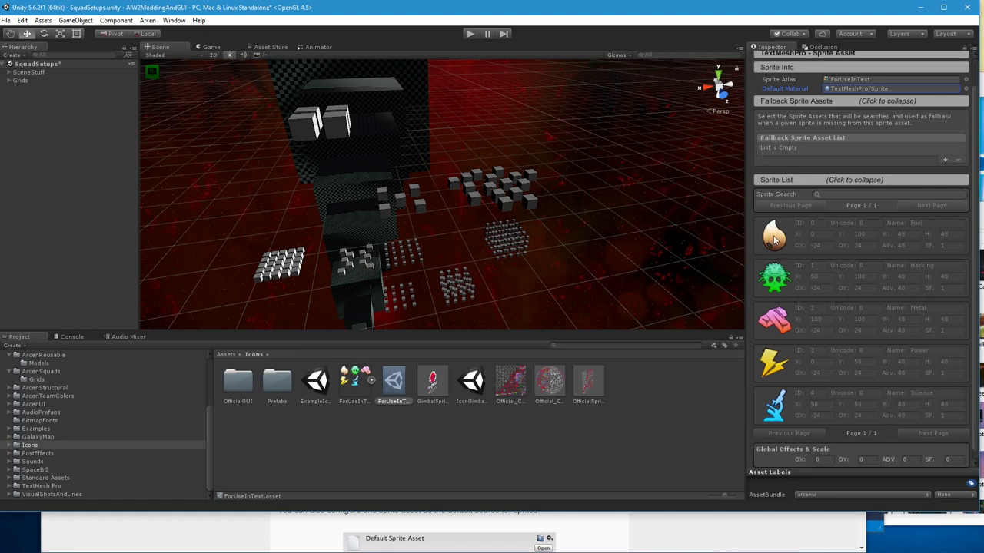
{"action": "left_click", "coordinate": [774, 240]}
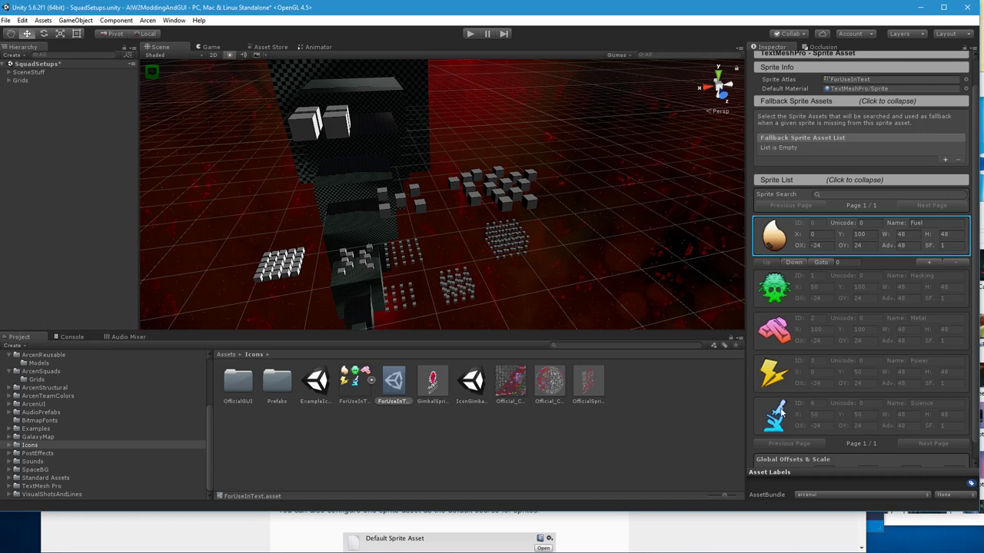
{"action": "scroll", "coordinate": [884, 360], "scroll_direction": "down", "scroll_amount": 1}
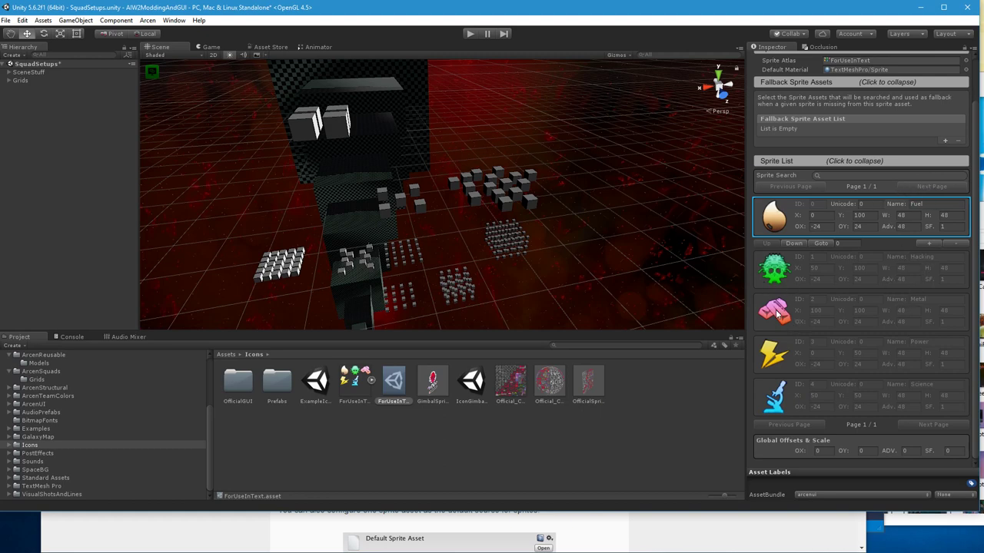
{"action": "left_click", "coordinate": [918, 310]}
{"action": "left_click", "coordinate": [941, 289]}
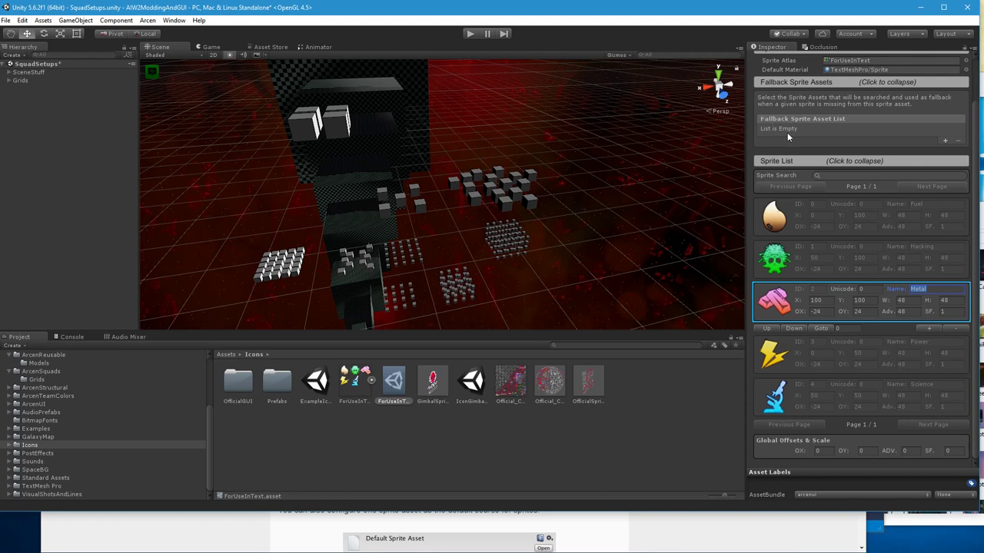
{"action": "scroll", "coordinate": [792, 110], "scroll_direction": "up", "scroll_amount": 1}
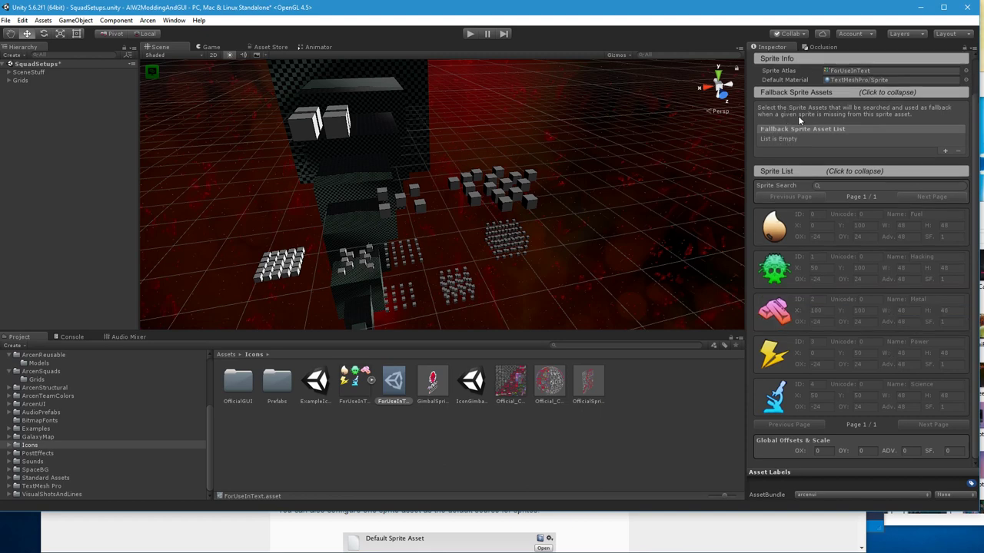
{"action": "left_click", "coordinate": [944, 151]}
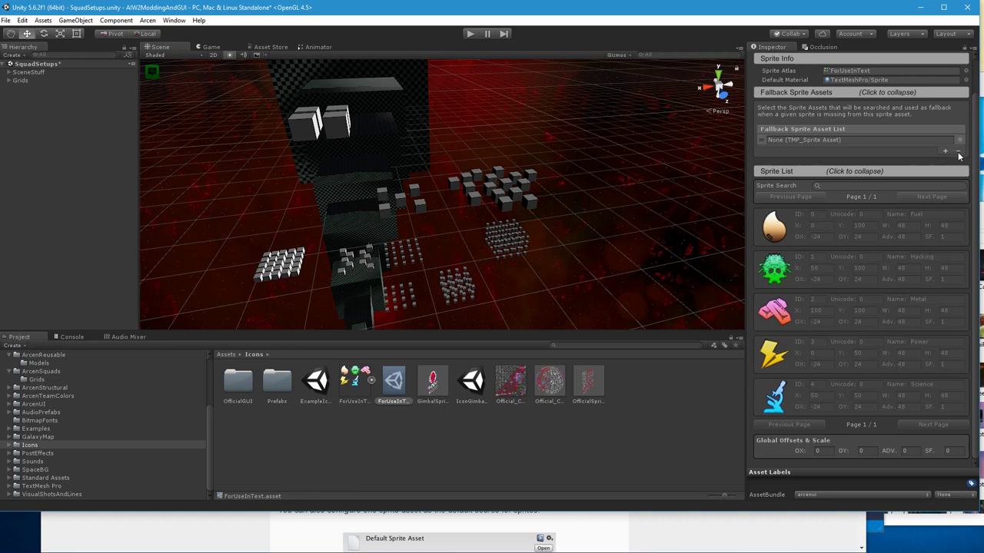
Step: Remove the empty fallback slot, then reselect the ForUseInText.png atlas texture
{"action": "left_click", "coordinate": [959, 152]}
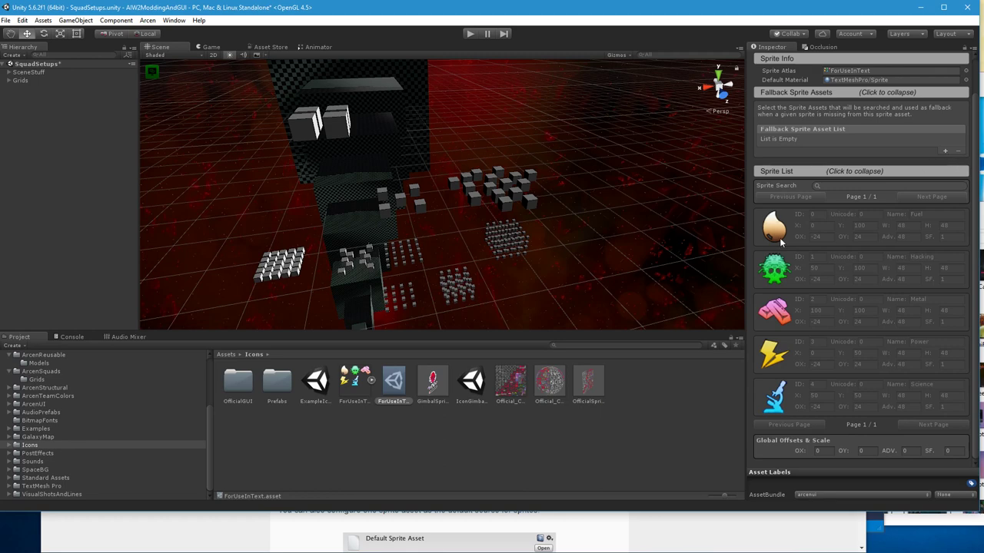
{"action": "left_click", "coordinate": [358, 401]}
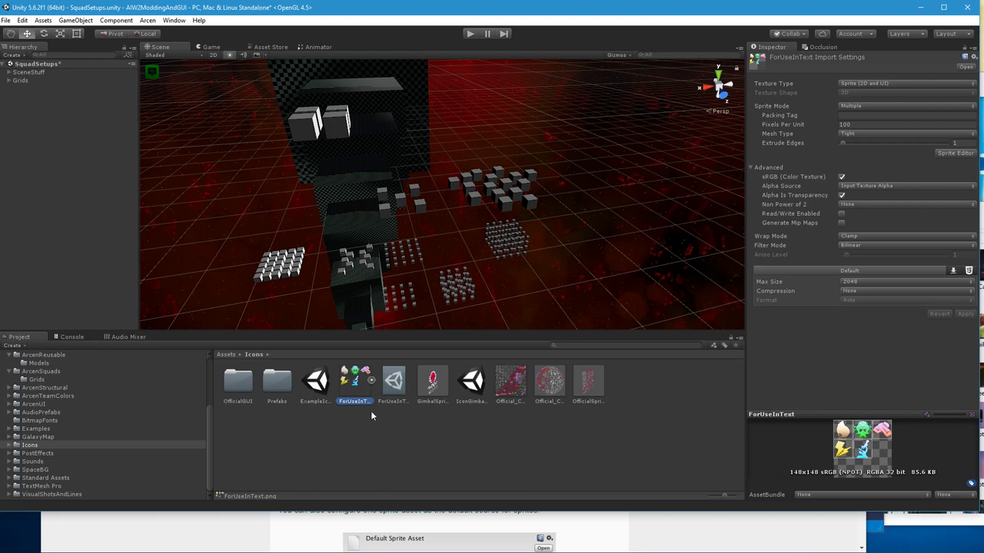
Step: Switch between the ForUseInText sprite asset and its atlas texture, then bring Chrome's Sprites docs forward
{"action": "left_click", "coordinate": [390, 382]}
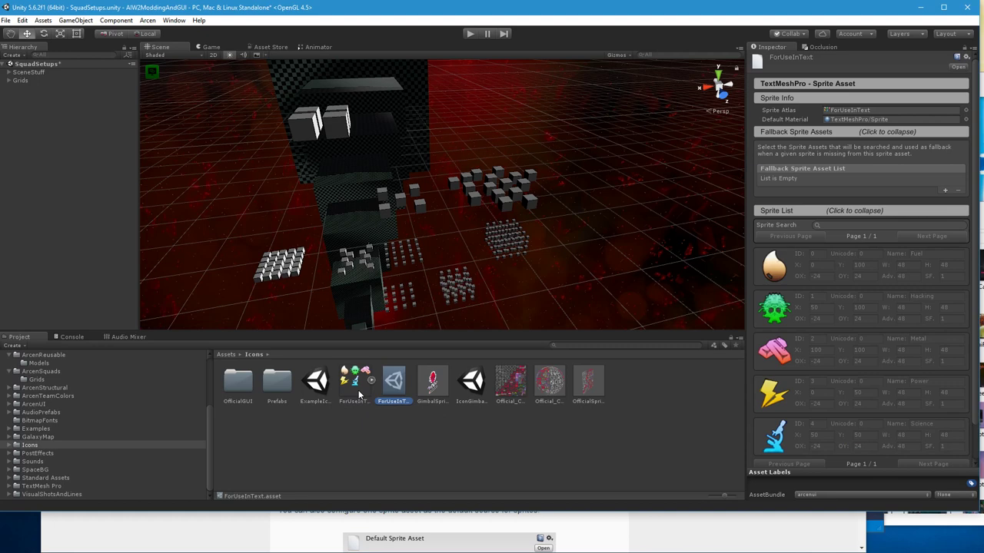
{"action": "left_click", "coordinate": [357, 390]}
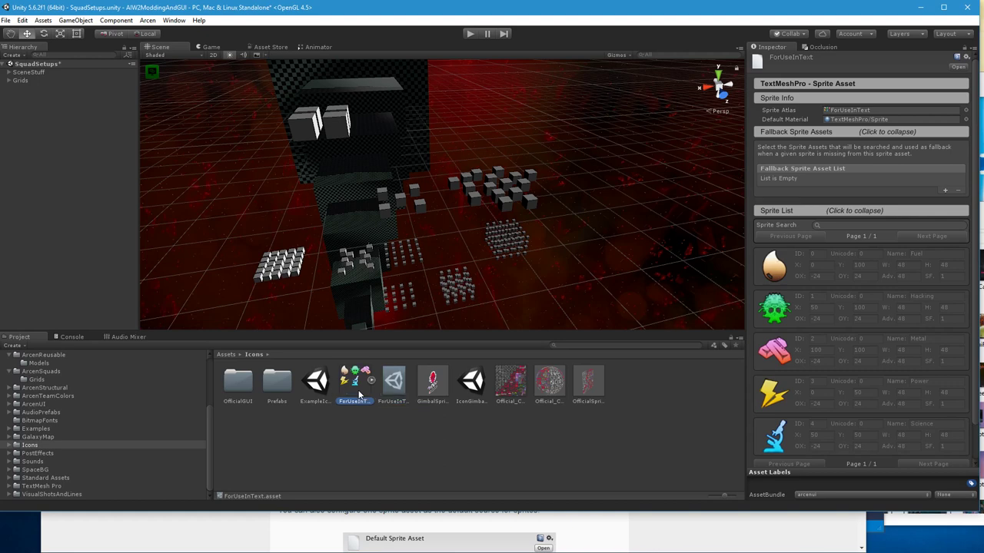
{"action": "left_click", "coordinate": [390, 390]}
{"action": "left_click", "coordinate": [358, 390]}
{"action": "left_click", "coordinate": [394, 388]}
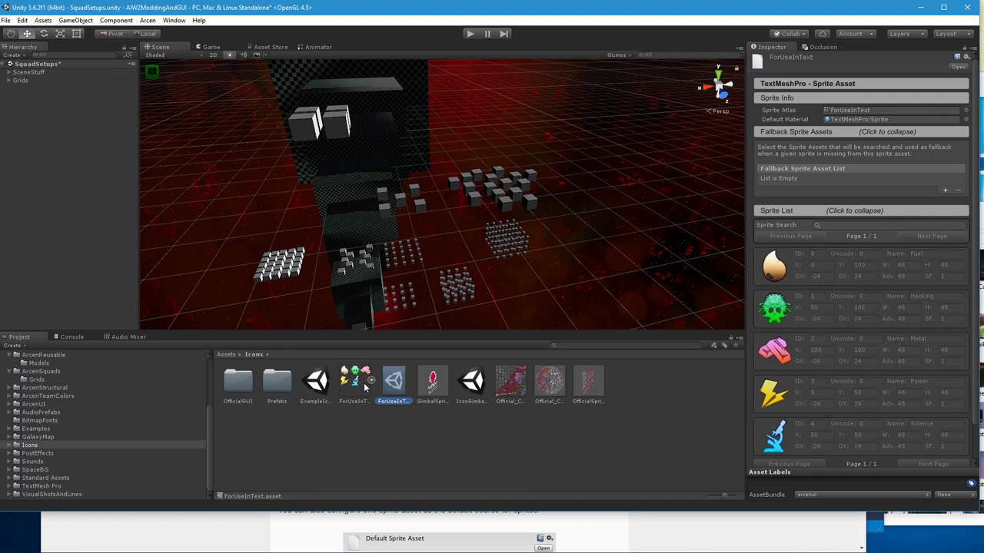
{"action": "left_click", "coordinate": [128, 538]}
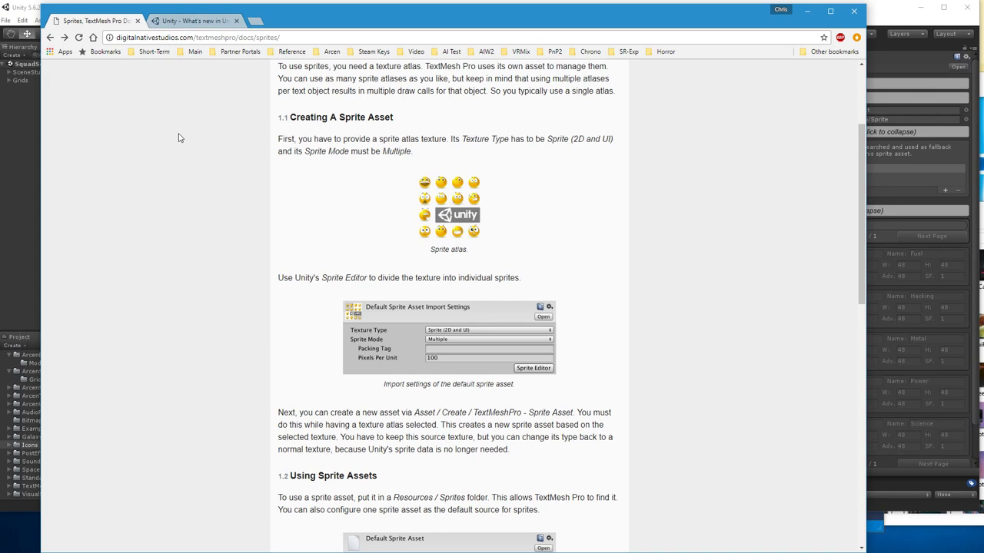
Step: Scroll the Sprites docs back toward the top, then return to Unity
{"action": "scroll", "coordinate": [179, 138], "scroll_direction": "up", "scroll_amount": 2}
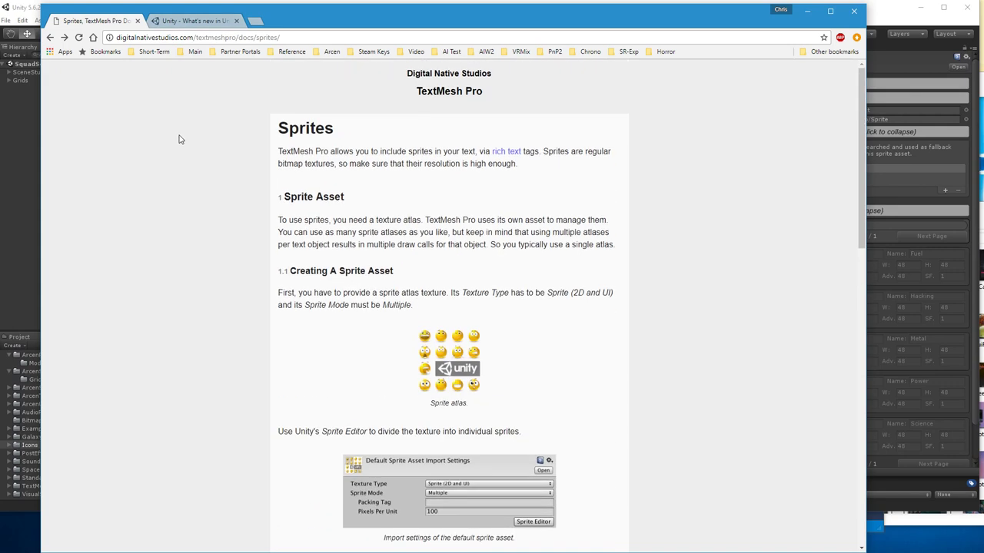
{"action": "left_click", "coordinate": [26, 304]}
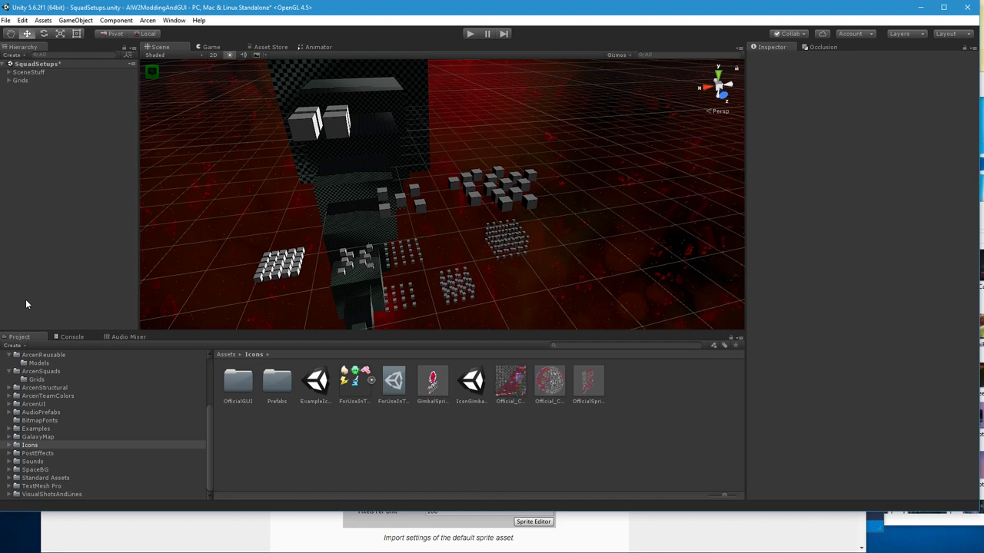
Step: Inspect the ForUseInText sprite asset, then browse the TextMesh Pro folder's Fonts, Resources and Sprites
{"action": "left_click", "coordinate": [392, 385]}
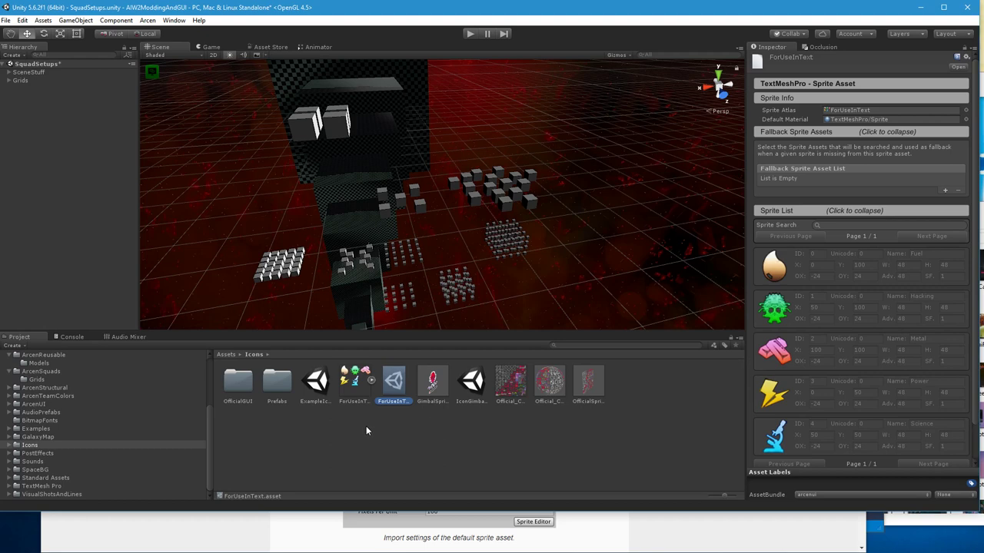
{"action": "left_click", "coordinate": [42, 486]}
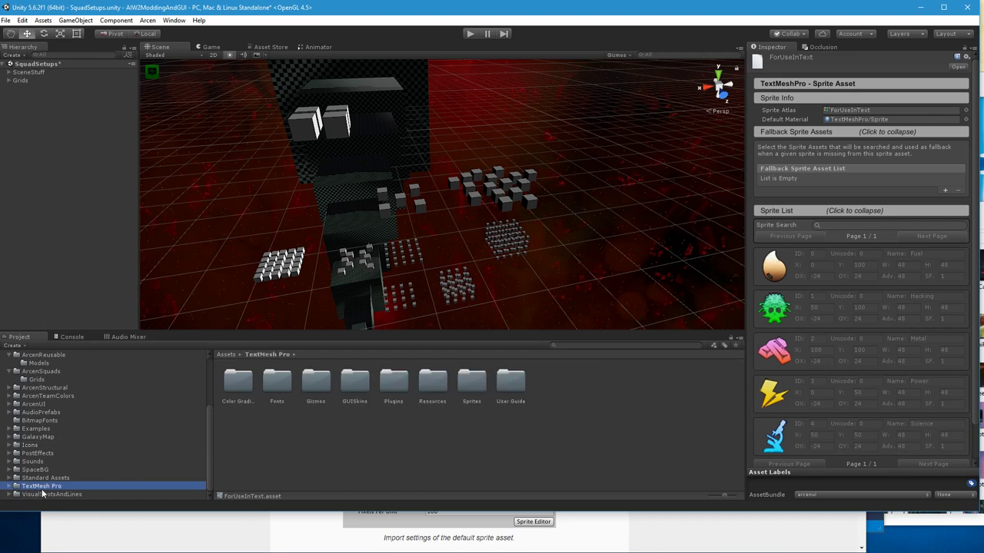
Step: Check that TMP Settings in Resources has ForUseInText as Default Sprite Asset, then reselect that asset
{"action": "double_click", "coordinate": [431, 397]}
{"action": "left_click", "coordinate": [466, 401]}
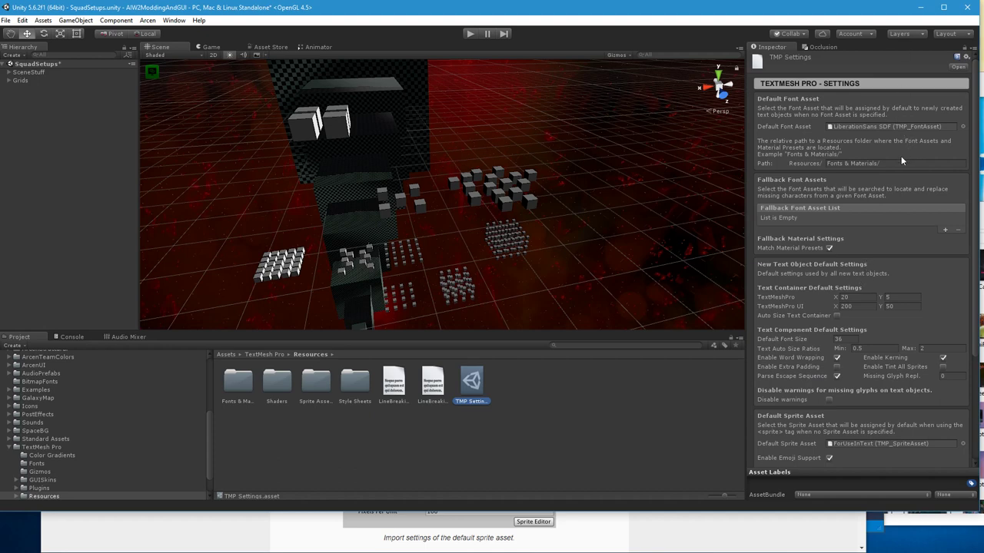
{"action": "scroll", "coordinate": [863, 222], "scroll_direction": "down", "scroll_amount": 6}
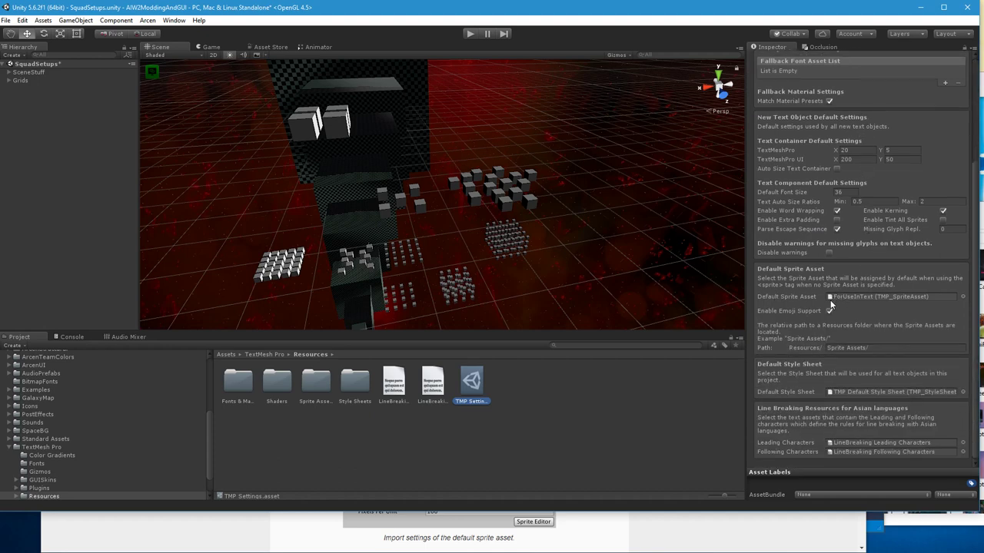
{"action": "left_click", "coordinate": [844, 297]}
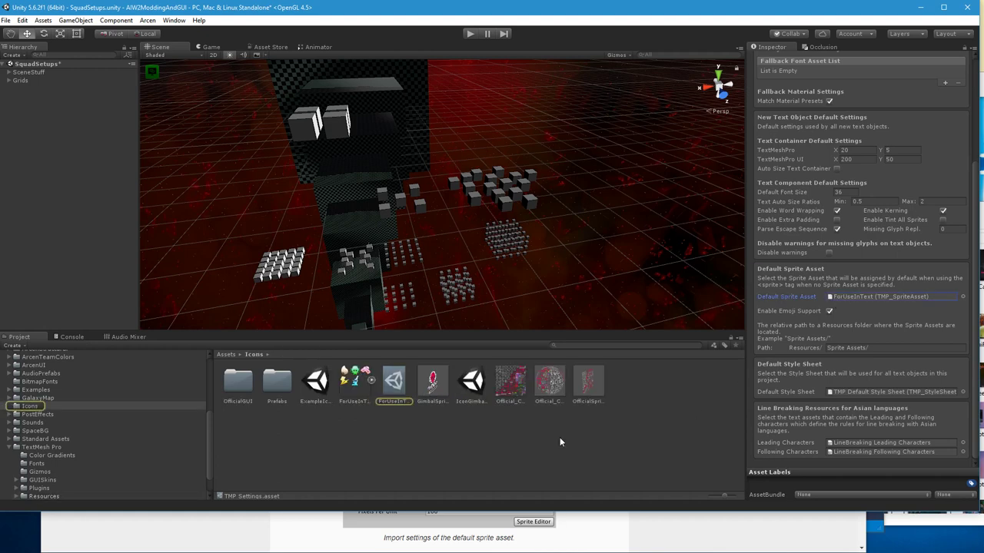
{"action": "left_click", "coordinate": [396, 404]}
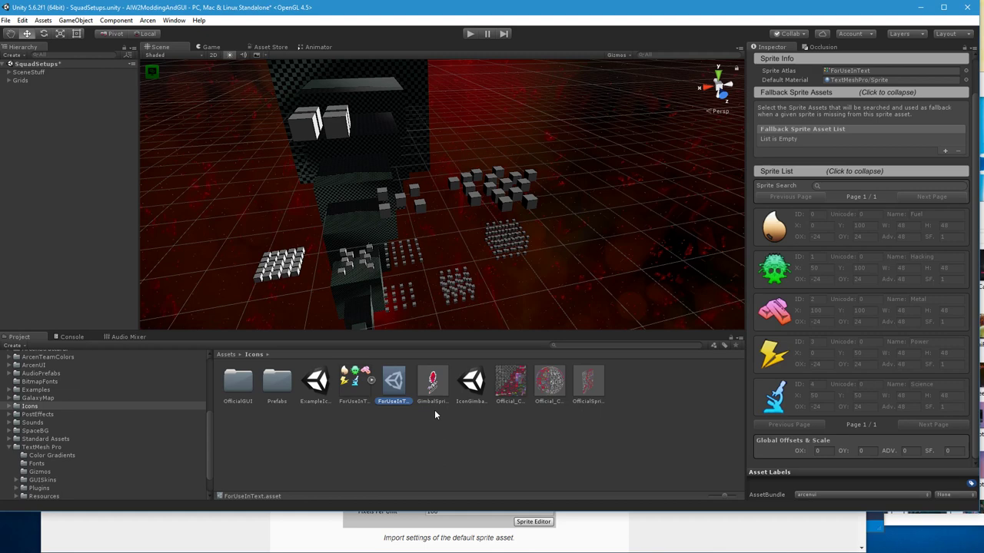
Step: Show the ForUseInText.png texture's import settings, then switch to File Explorer
{"action": "left_click", "coordinate": [351, 385]}
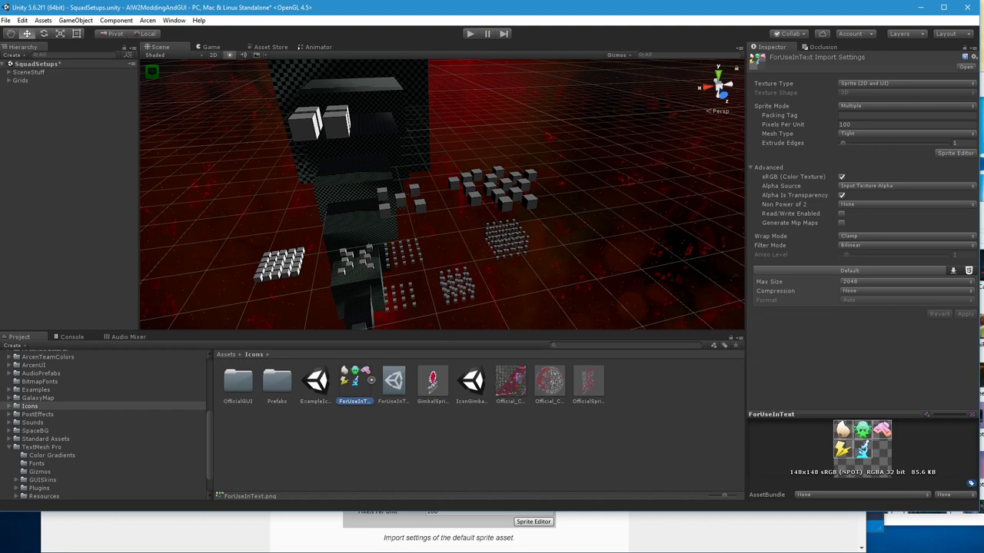
{"action": "key", "text": "alt+Tab"}
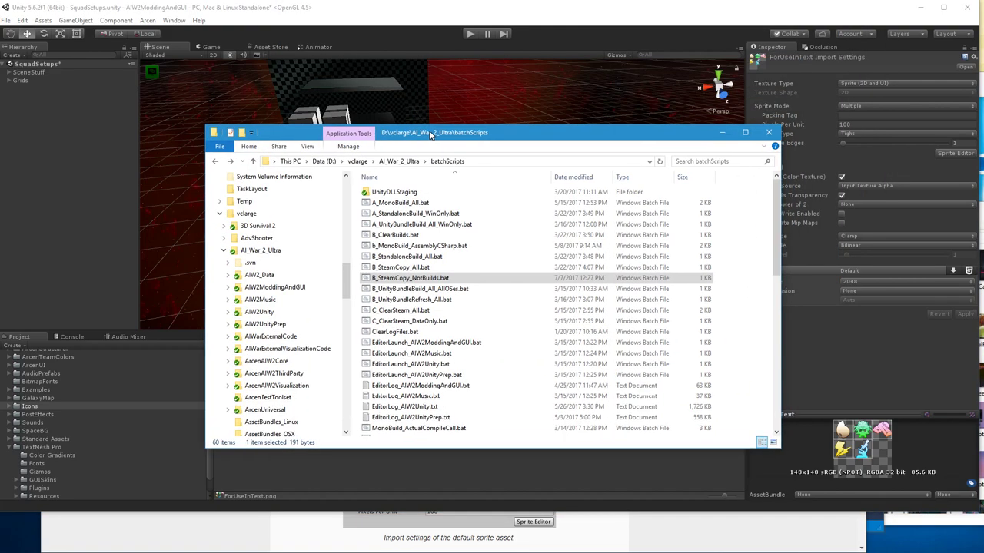
Step: Go to AI_War_2_Ultra GameData\ExternalIcons and open ForUseInText.tps in TexturePacker
{"action": "key", "text": "alt+Up"}
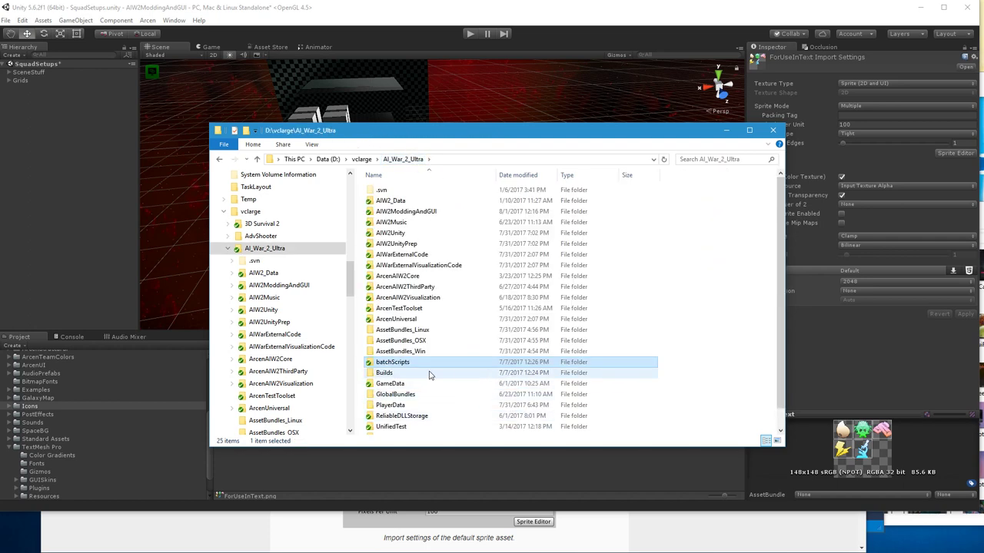
{"action": "double_click", "coordinate": [401, 385]}
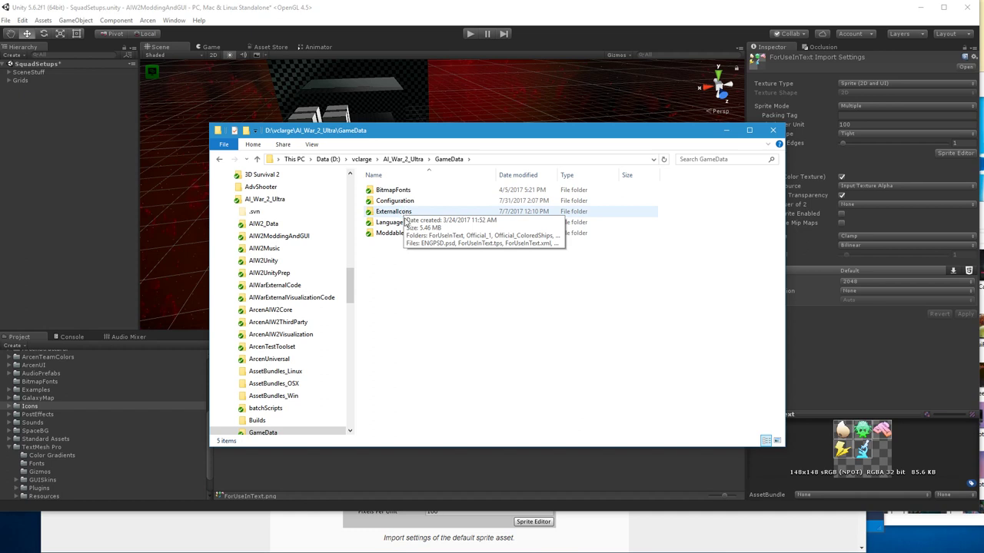
{"action": "double_click", "coordinate": [396, 211]}
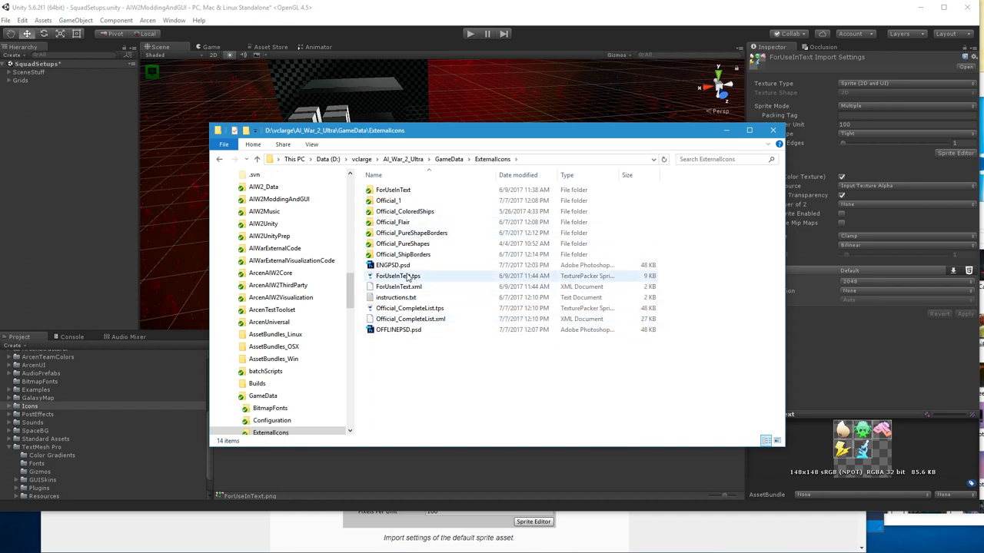
{"action": "double_click", "coordinate": [398, 279]}
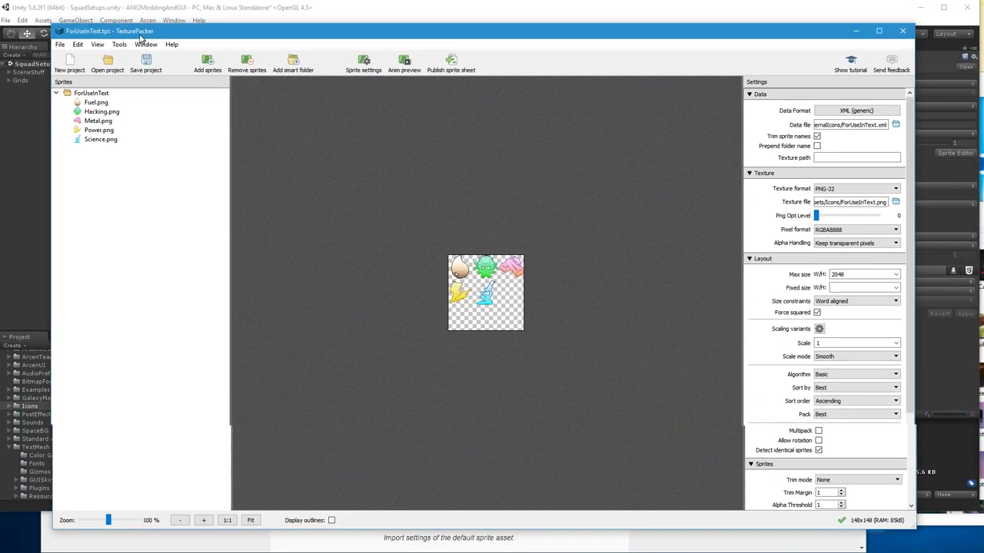
Step: Open the ForUseInText folder of five source icons and close the TexturePacker project
{"action": "left_click_drag", "start_coordinate": [131, 29], "coordinate": [116, 21]}
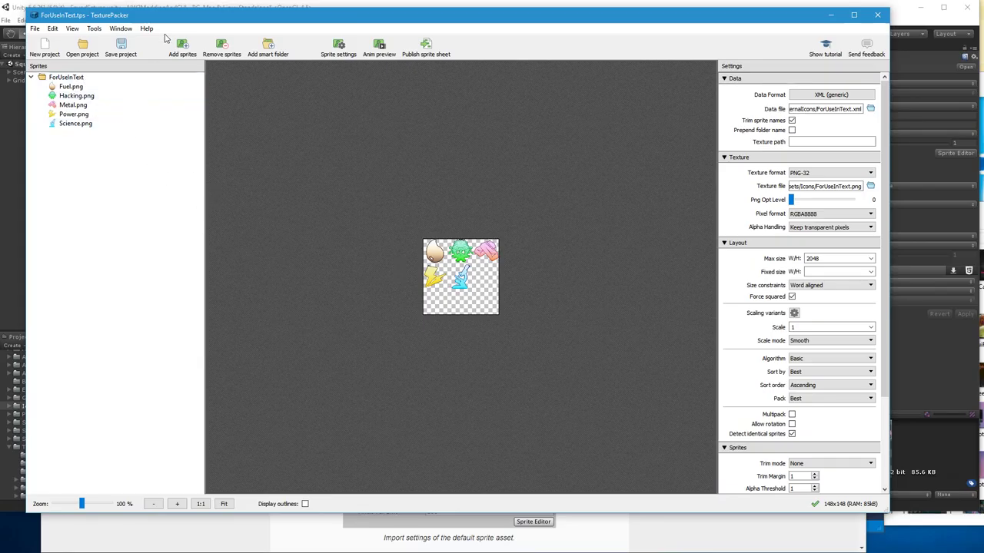
{"action": "left_click_drag", "start_coordinate": [163, 20], "coordinate": [292, 367]}
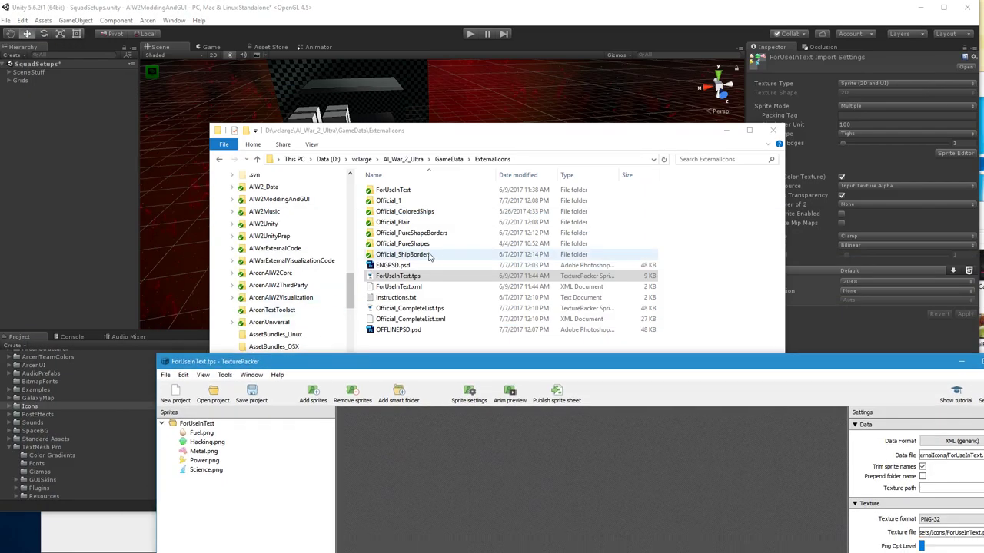
{"action": "double_click", "coordinate": [392, 190]}
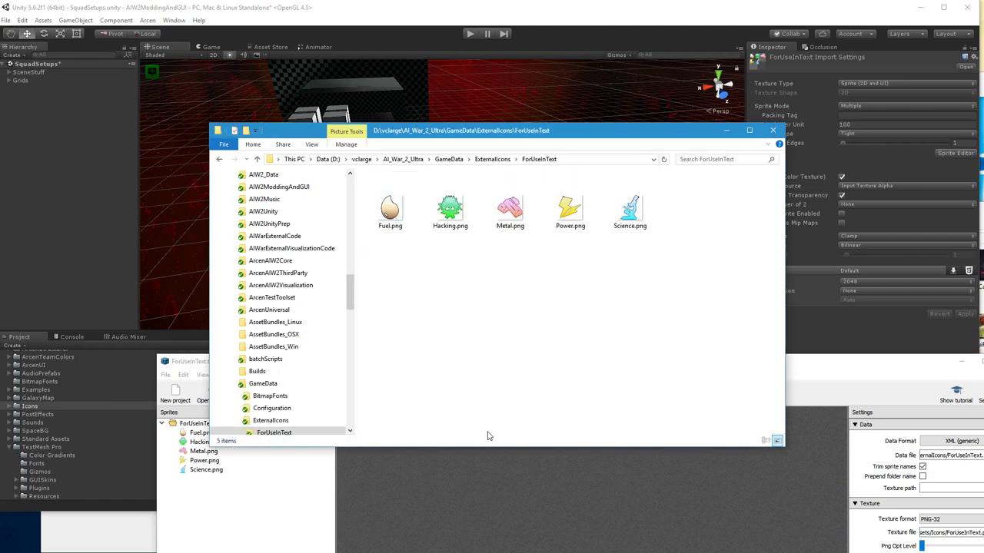
{"action": "left_click_drag", "start_coordinate": [207, 361], "coordinate": [78, 64]}
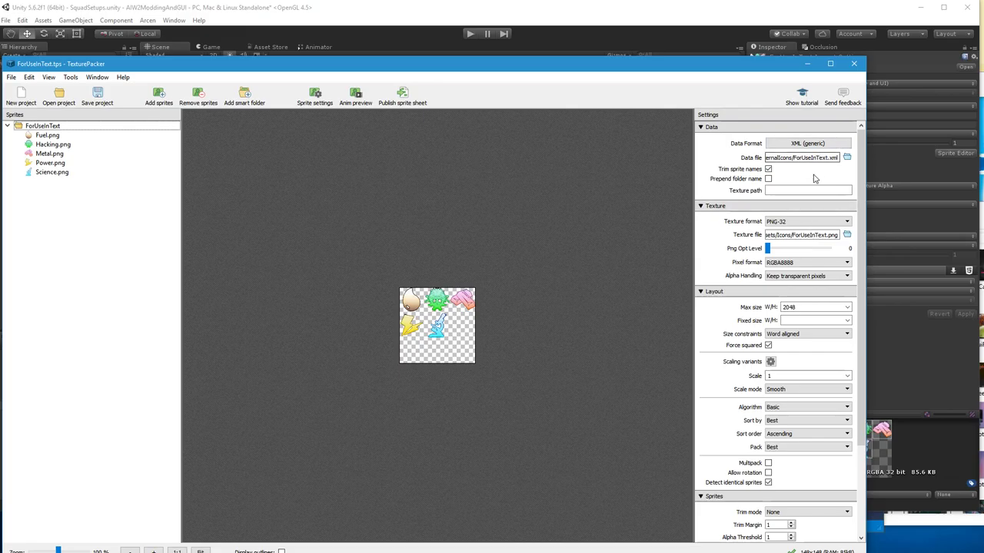
{"action": "left_click", "coordinate": [858, 67]}
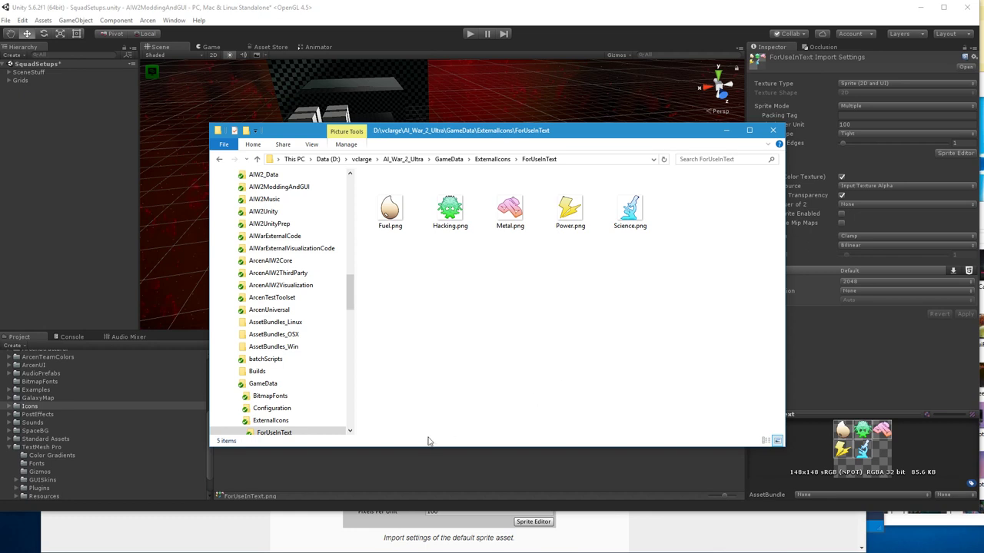
Step: Go back up to ExternalIcons in Explorer and bring Unity to the front
{"action": "key", "text": "BackSpace"}
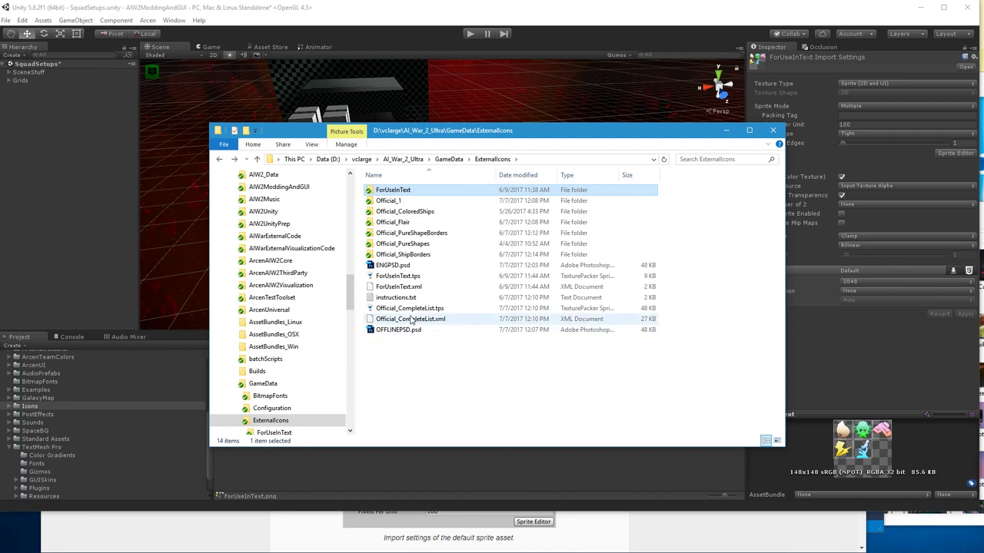
{"action": "left_click", "coordinate": [451, 37]}
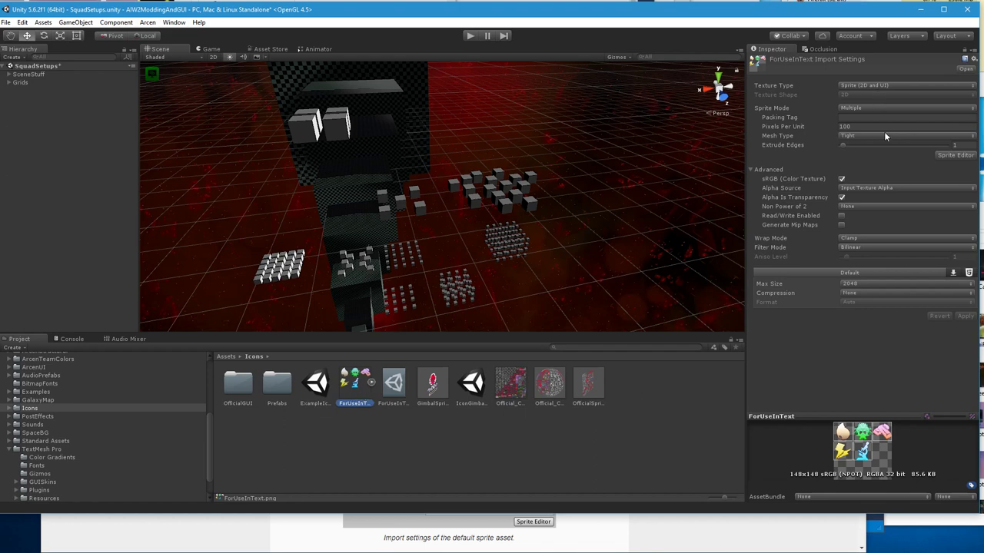
Step: Check the atlas's five slices in Sprite Editor, then show ForUseInText listing Fuel, Hacking, Metal, Power, Science
{"action": "left_click", "coordinate": [951, 155]}
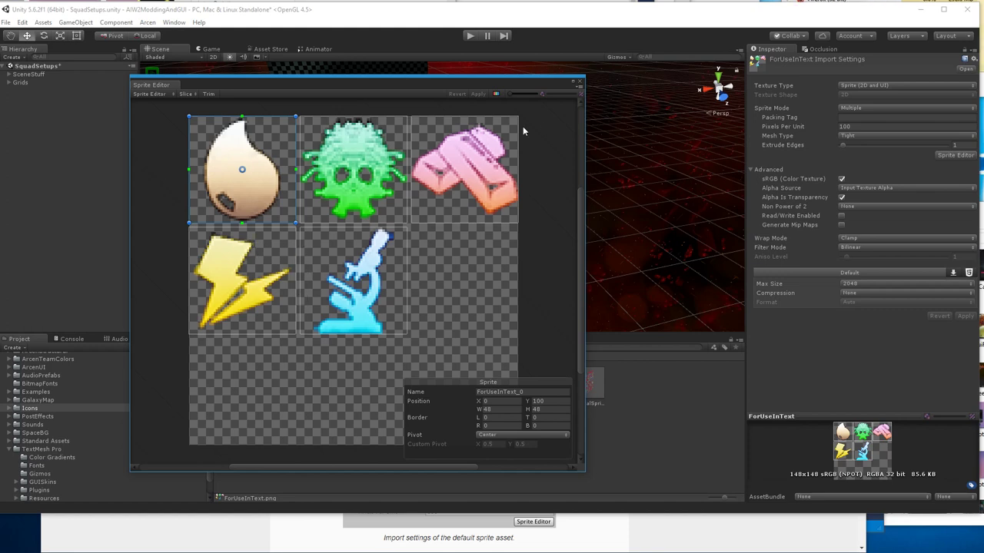
{"action": "left_click", "coordinate": [580, 84]}
{"action": "left_click", "coordinate": [393, 382]}
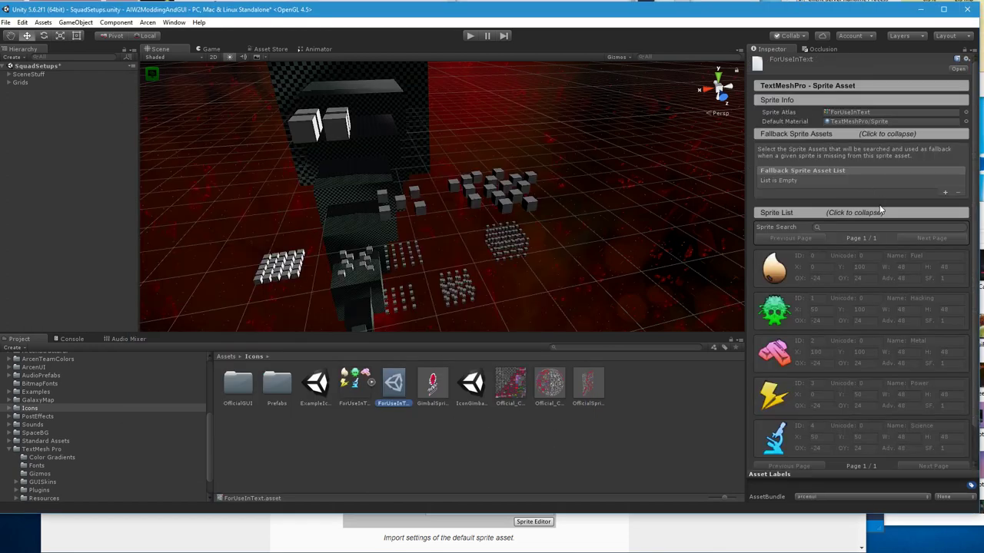
{"action": "scroll", "coordinate": [830, 219], "scroll_direction": "down", "scroll_amount": 2}
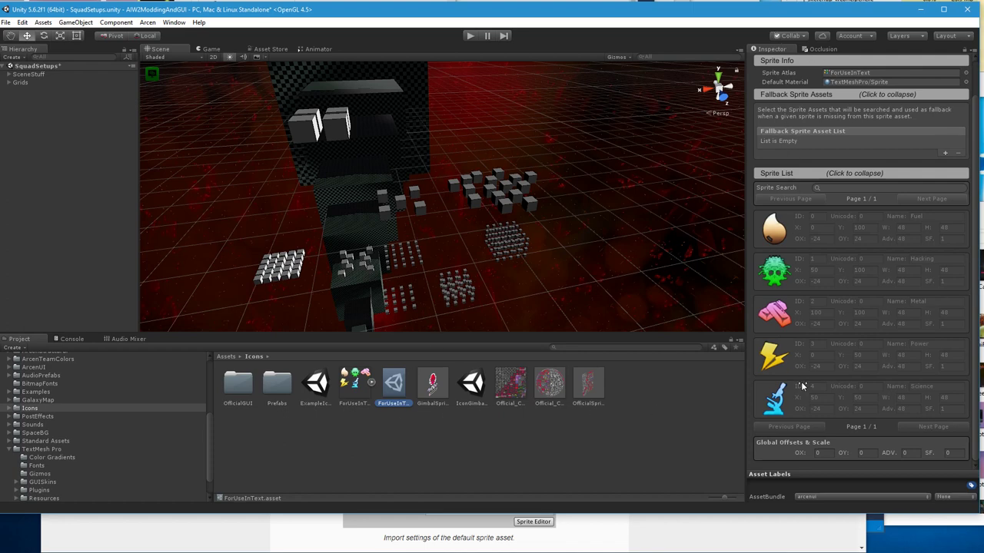
Step: Open Window > TextMeshPro > Sprite Importer with Texture Packer kept as the import format
{"action": "left_click", "coordinate": [175, 23]}
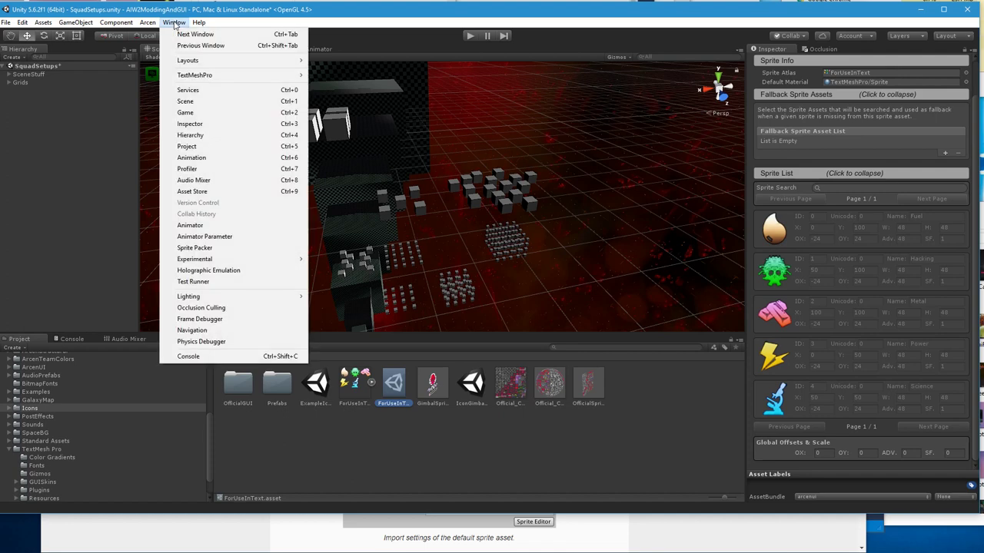
{"action": "mouse_move", "coordinate": [207, 74]}
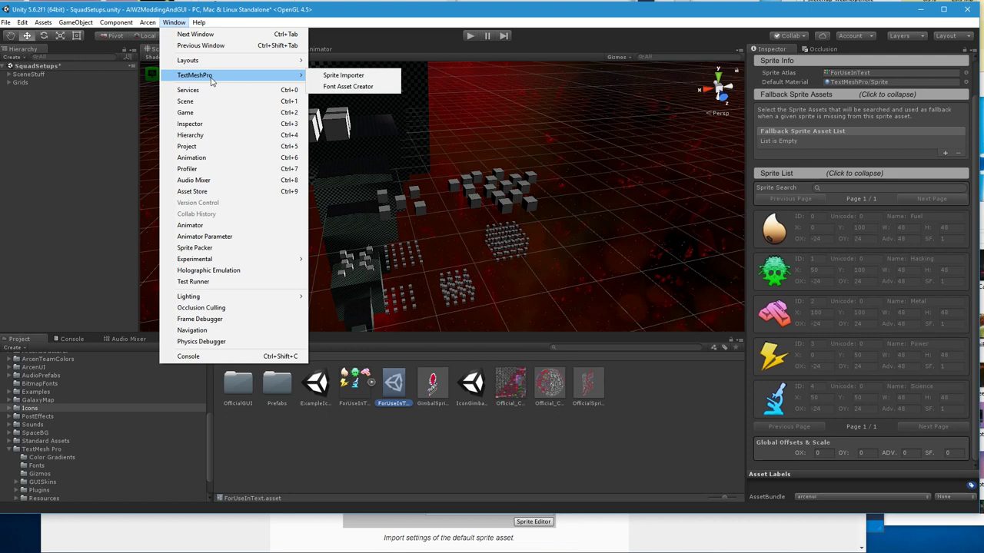
{"action": "left_click", "coordinate": [338, 76]}
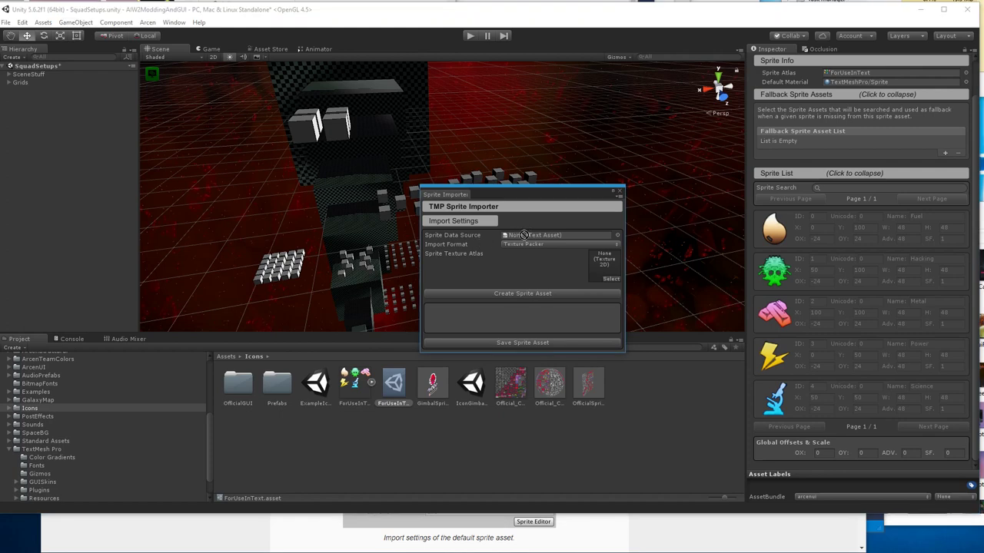
{"action": "left_click_drag", "start_coordinate": [397, 382], "coordinate": [533, 244]}
{"action": "left_click", "coordinate": [532, 244]}
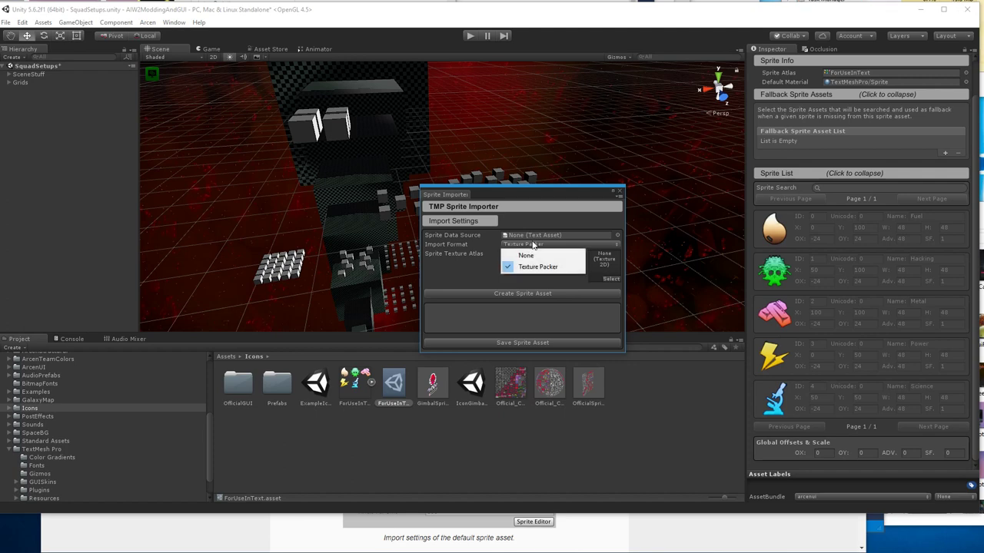
{"action": "left_click", "coordinate": [471, 246]}
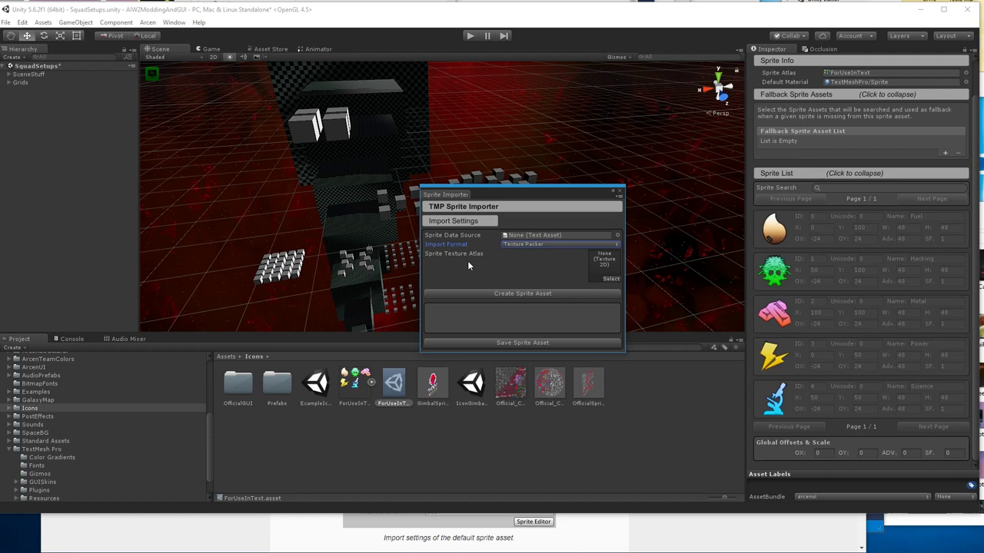
{"action": "left_click_drag", "start_coordinate": [386, 395], "coordinate": [358, 406]}
Step: With Texture Packer format, assign the ForUseInText texture as Sprite Texture Atlas and create the sprite asset
{"action": "left_click", "coordinate": [617, 235]}
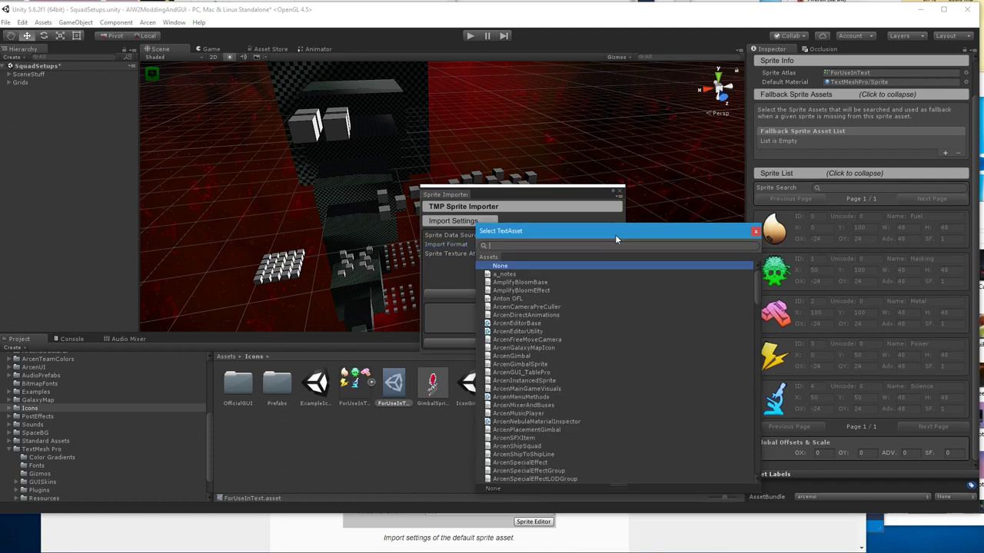
{"action": "scroll", "coordinate": [634, 367], "scroll_direction": "down", "scroll_amount": 15}
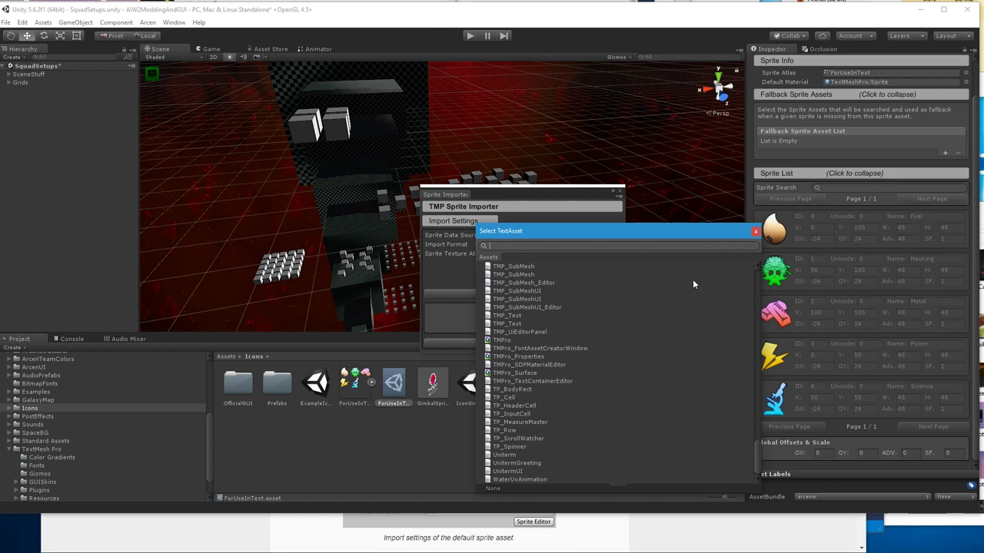
{"action": "left_click", "coordinate": [755, 231]}
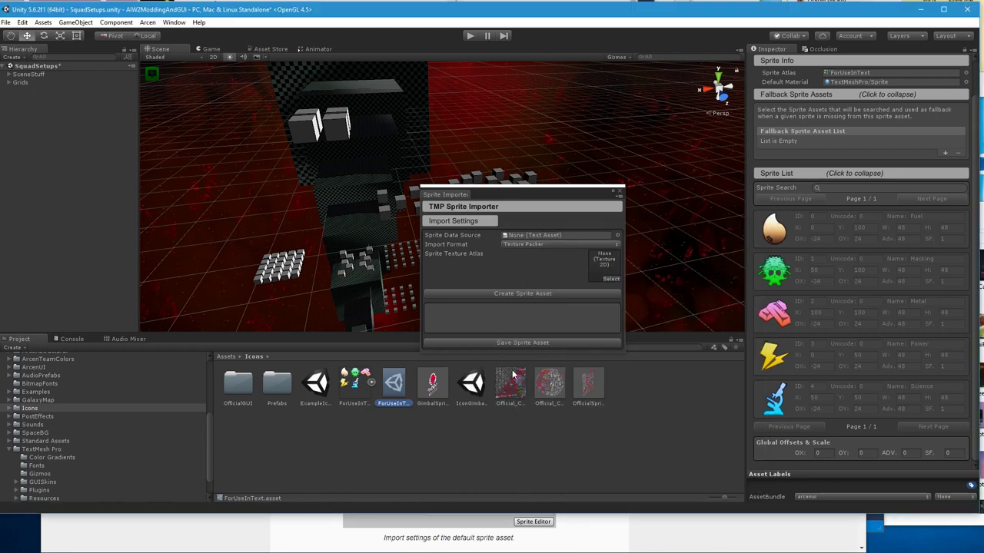
{"action": "left_click", "coordinate": [524, 243]}
{"action": "left_click", "coordinate": [453, 245]}
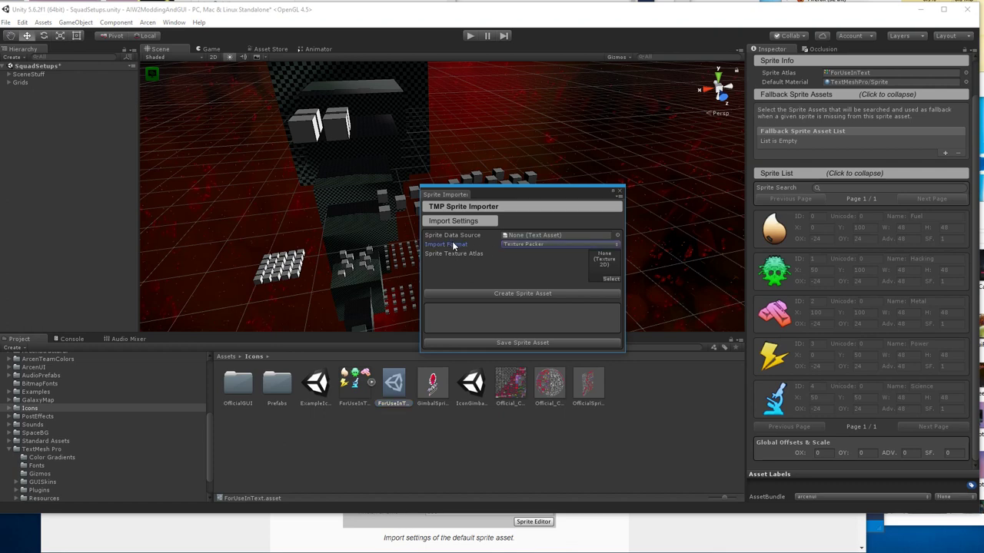
{"action": "left_click_drag", "start_coordinate": [360, 383], "coordinate": [595, 267]}
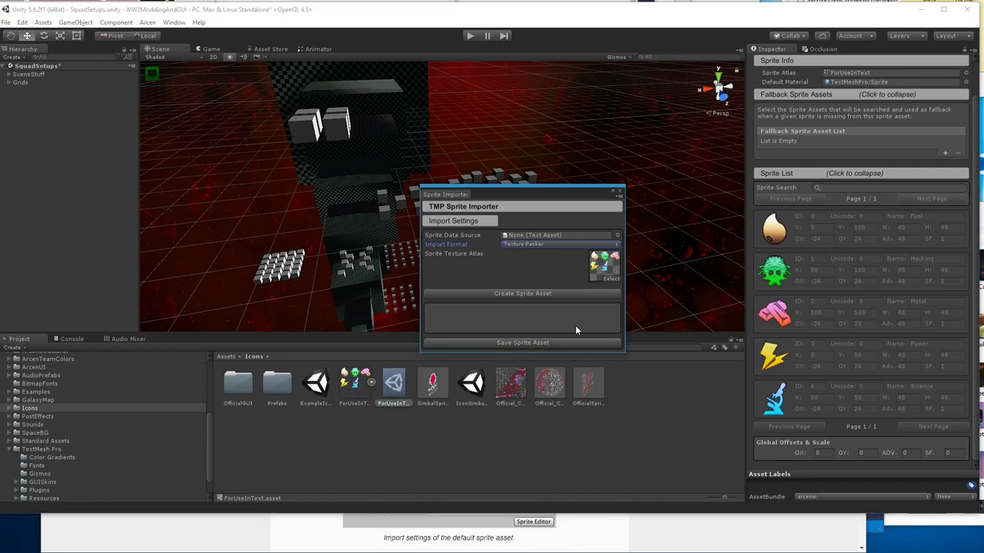
{"action": "left_click", "coordinate": [521, 294]}
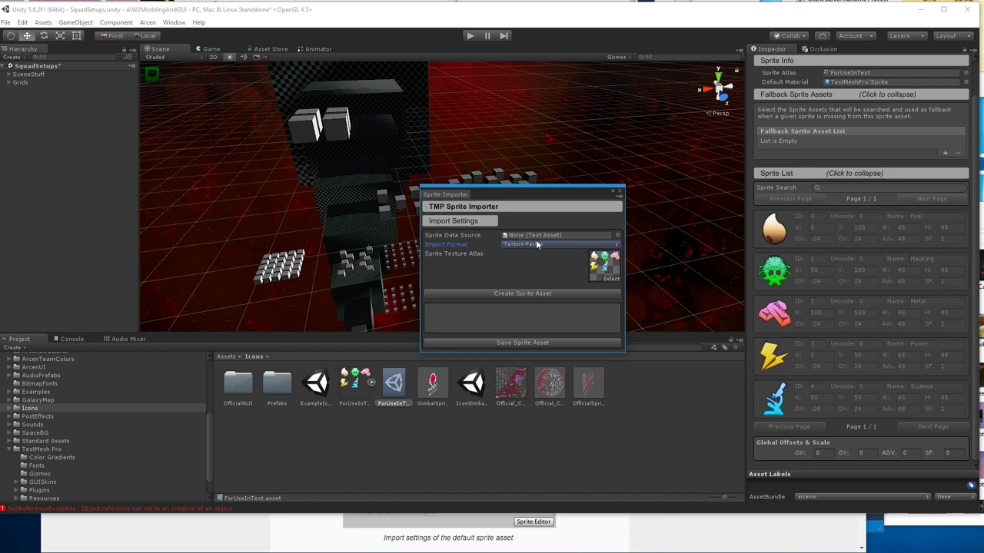
Step: Retry with import format None, then close the importer and view the NullReferenceException in the Console
{"action": "left_click_drag", "start_coordinate": [399, 406], "coordinate": [524, 239]}
{"action": "left_click", "coordinate": [527, 244]}
{"action": "left_click", "coordinate": [525, 254]}
{"action": "left_click_drag", "start_coordinate": [418, 392], "coordinate": [523, 263]}
{"action": "left_click", "coordinate": [620, 193]}
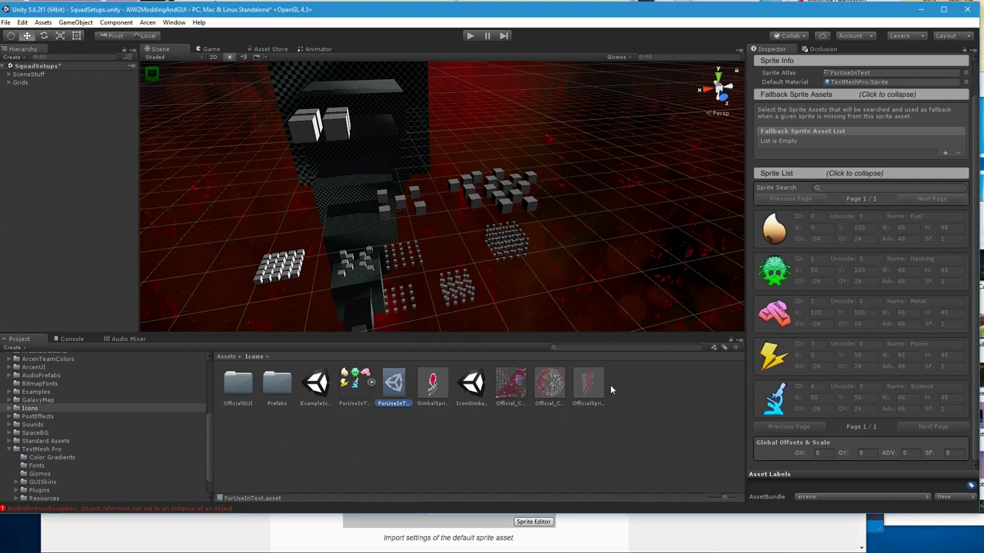
{"action": "left_click", "coordinate": [454, 453]}
{"action": "left_click", "coordinate": [444, 508]}
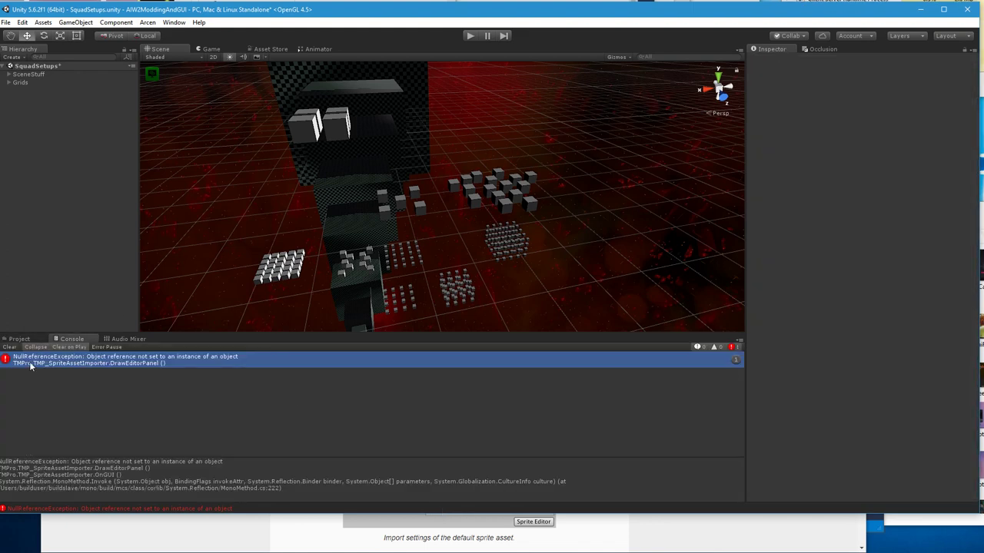
Step: View the 1107×1107 Official_CompleteList texture's import settings in Icons, then switch to File Explorer
{"action": "left_click", "coordinate": [14, 340]}
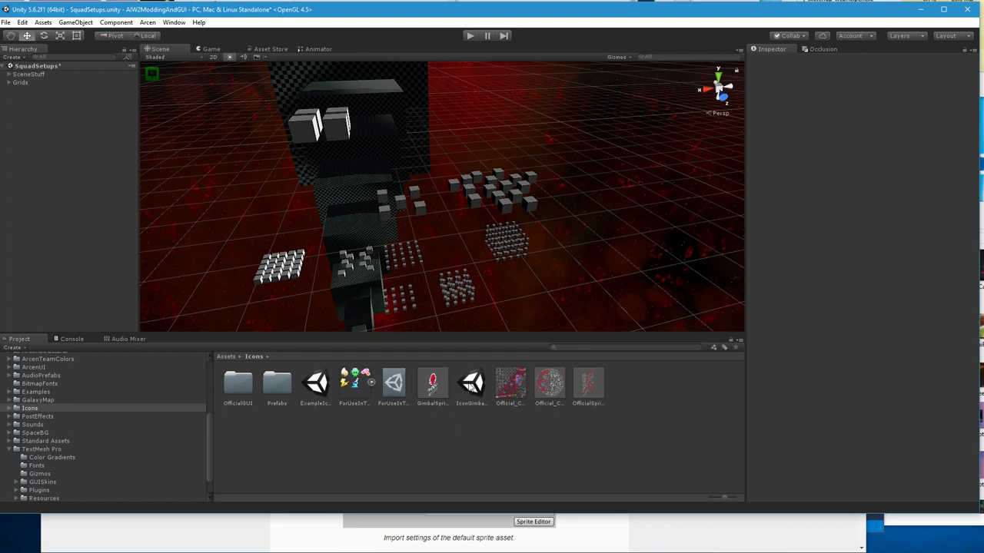
{"action": "left_click", "coordinate": [505, 393]}
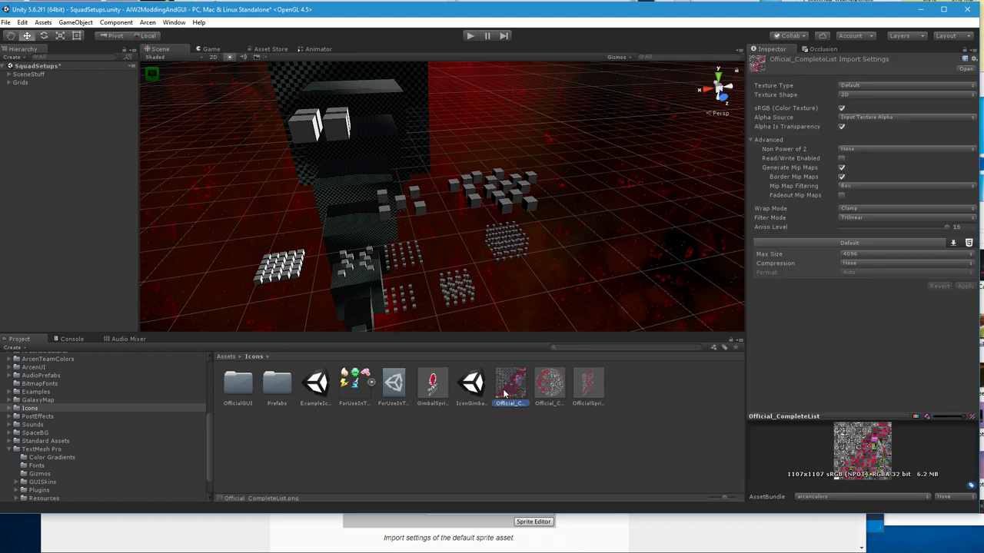
{"action": "key", "text": "alt+Tab"}
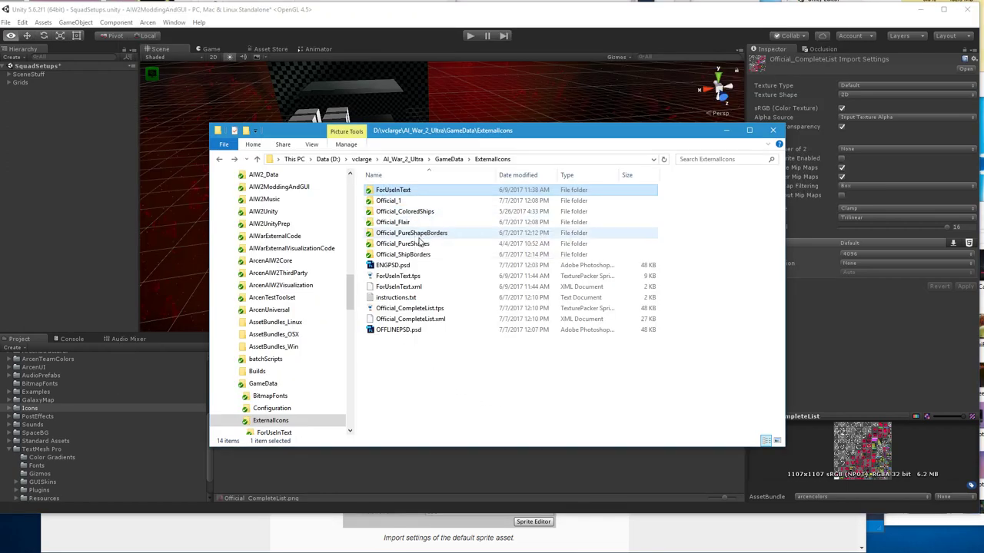
Step: Look through the Official_ColoredShips, ForUseInText and Official_PureShapeBorders icon folders in File Explorer
{"action": "double_click", "coordinate": [420, 215]}
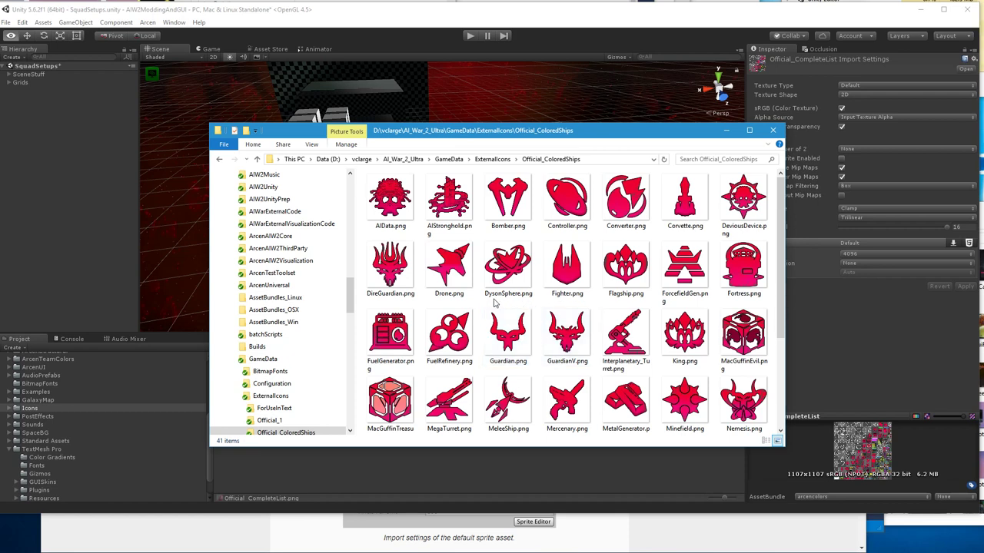
{"action": "scroll", "coordinate": [499, 302], "scroll_direction": "down", "scroll_amount": 3}
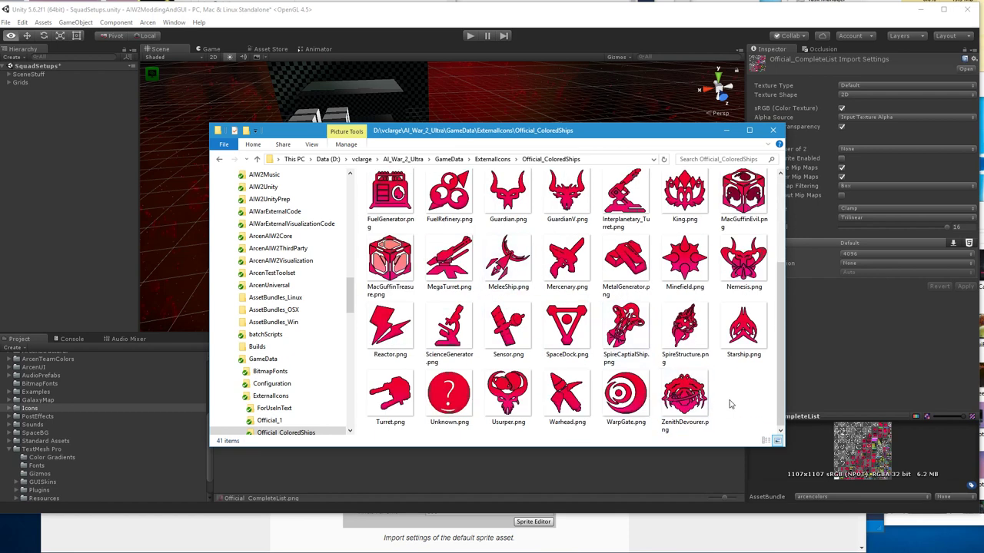
{"action": "left_click", "coordinate": [286, 410]}
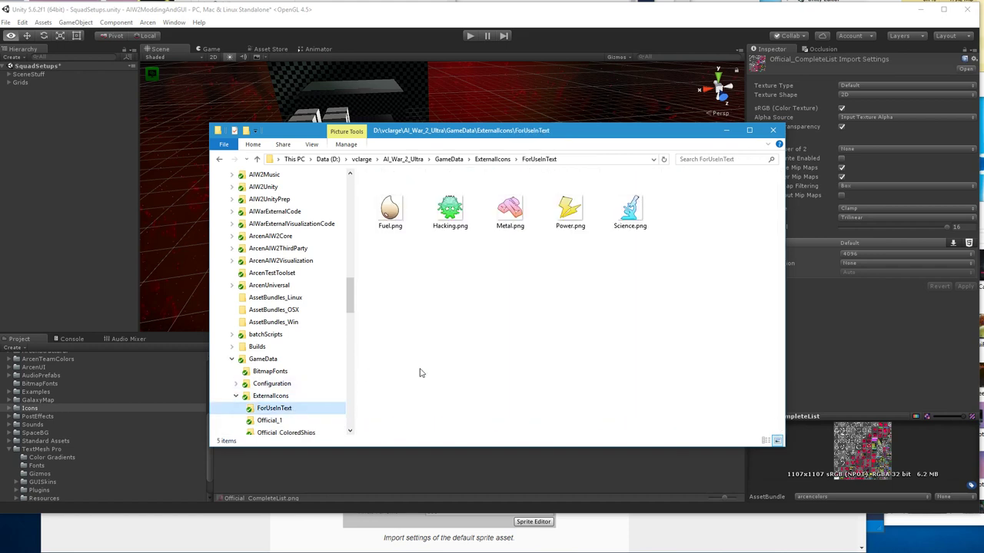
{"action": "scroll", "coordinate": [308, 404], "scroll_direction": "down", "scroll_amount": 1}
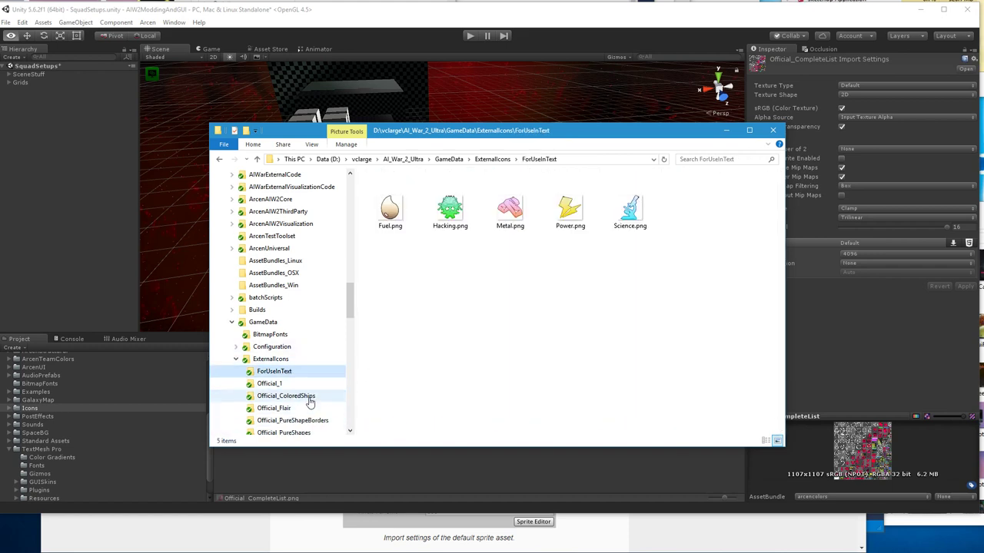
{"action": "scroll", "coordinate": [310, 403], "scroll_direction": "down", "scroll_amount": 1}
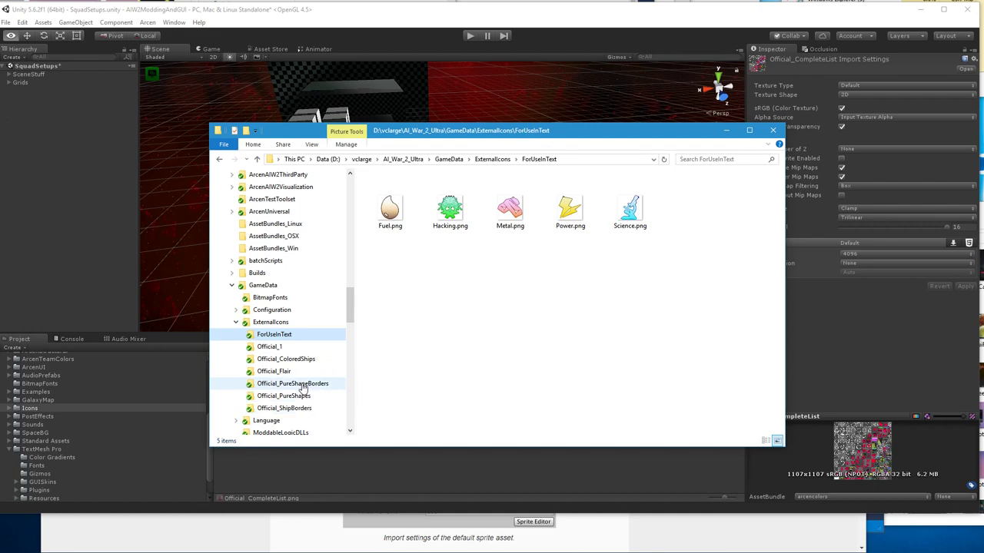
{"action": "scroll", "coordinate": [306, 390], "scroll_direction": "down", "scroll_amount": 1}
{"action": "left_click", "coordinate": [313, 375]}
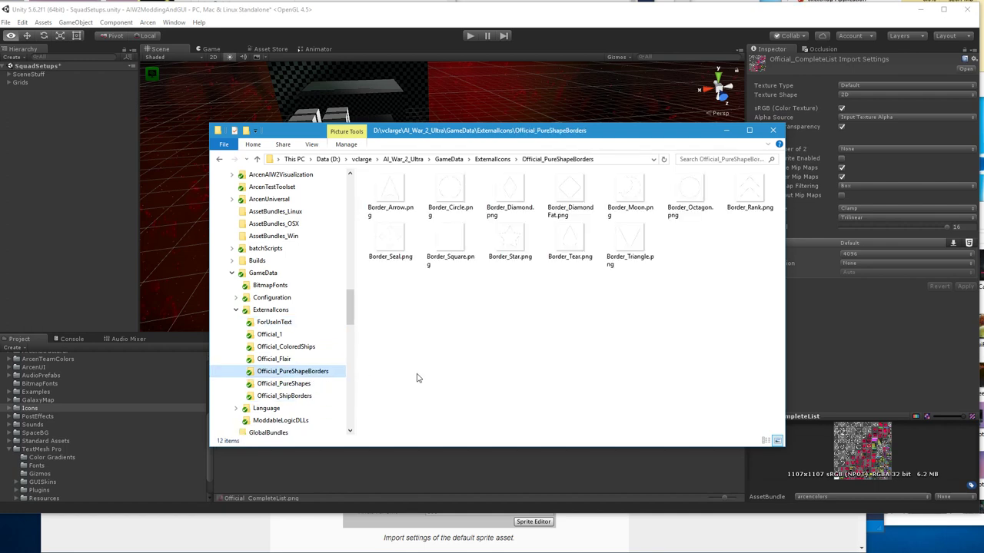
{"action": "left_click", "coordinate": [307, 346]}
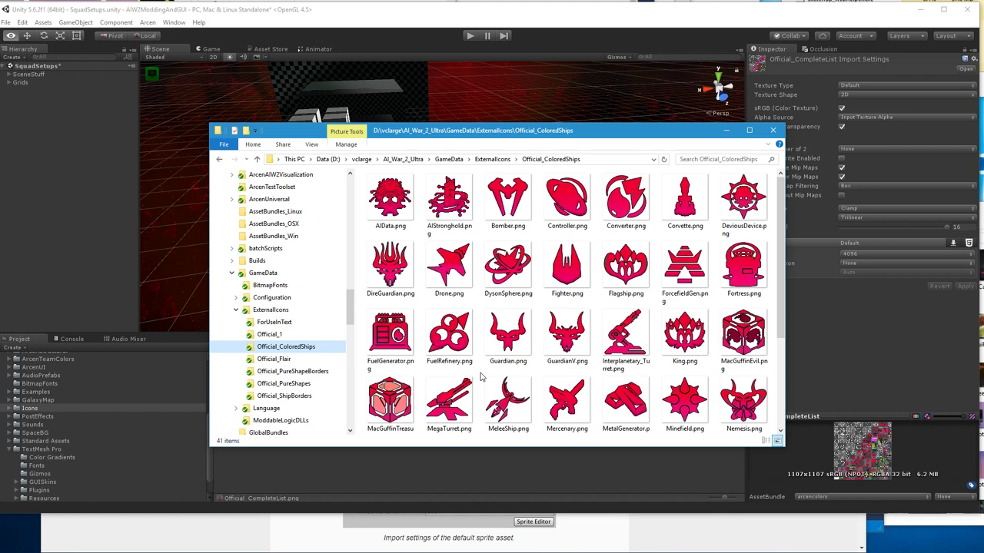
{"action": "left_click", "coordinate": [485, 16]}
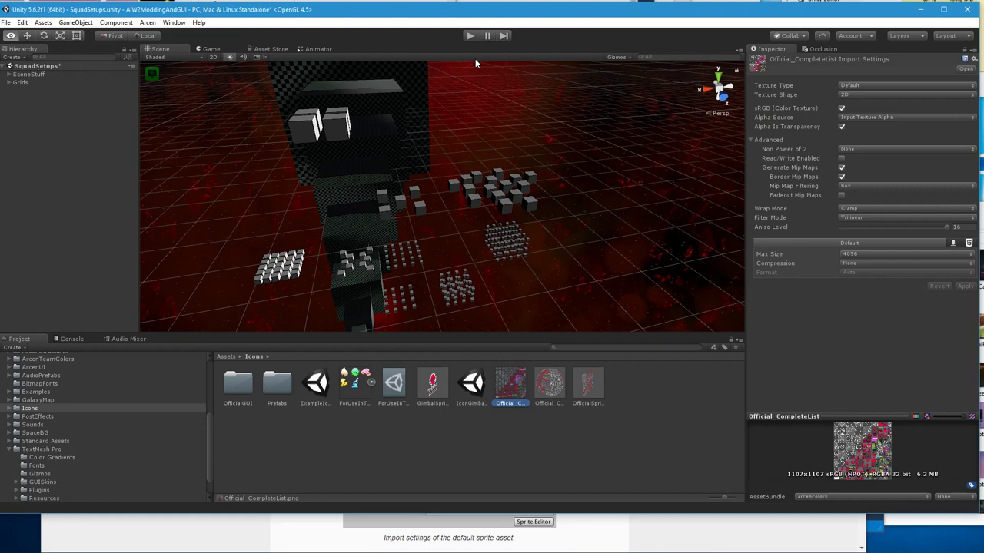
Step: Browse the OfficialGUI subfolders: GUIShipsAllied, GUIShips_Borders, GUIFlair, GUIShipsEnemy, GUIShipsMine, GUIShipsWhite, Official_1_SmallOnly
{"action": "double_click", "coordinate": [242, 386]}
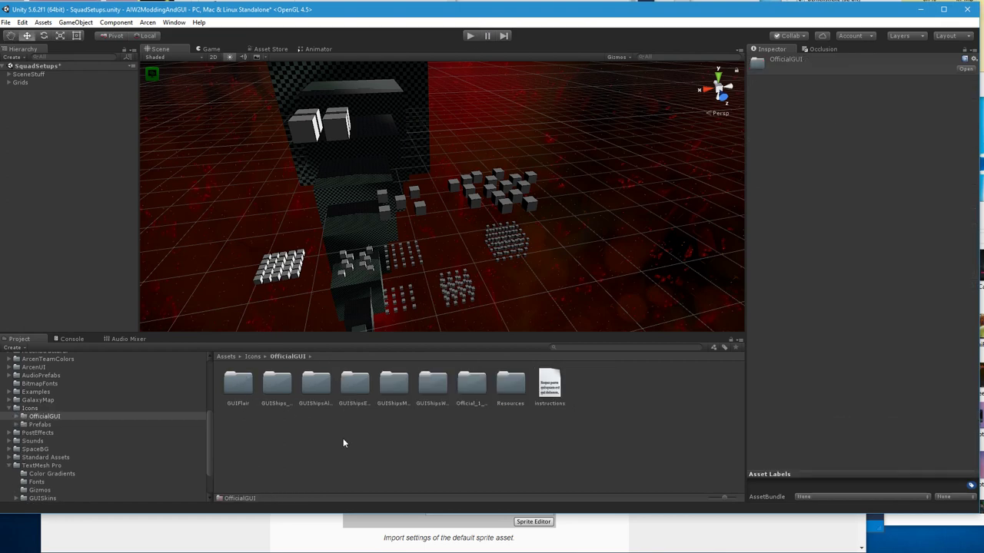
{"action": "double_click", "coordinate": [315, 392]}
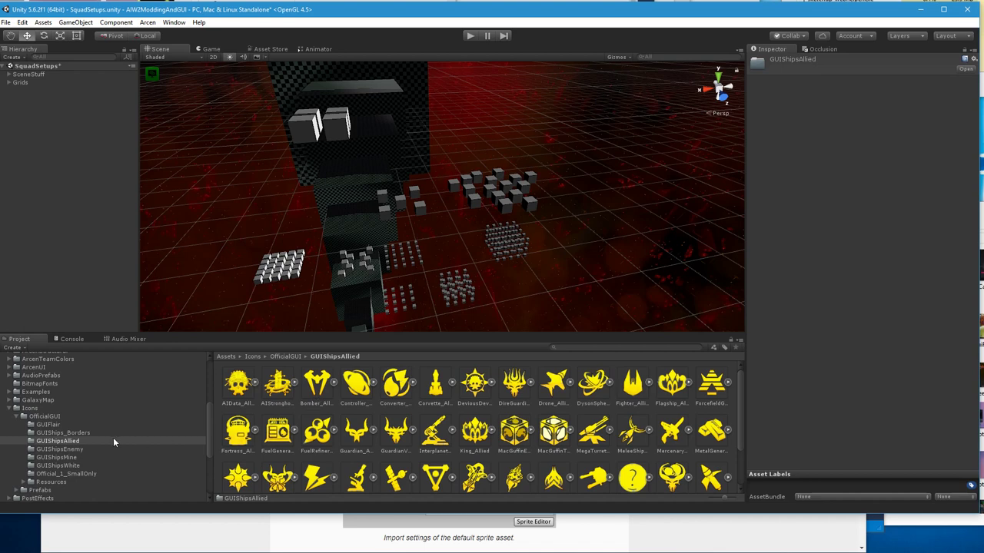
{"action": "left_click", "coordinate": [73, 435]}
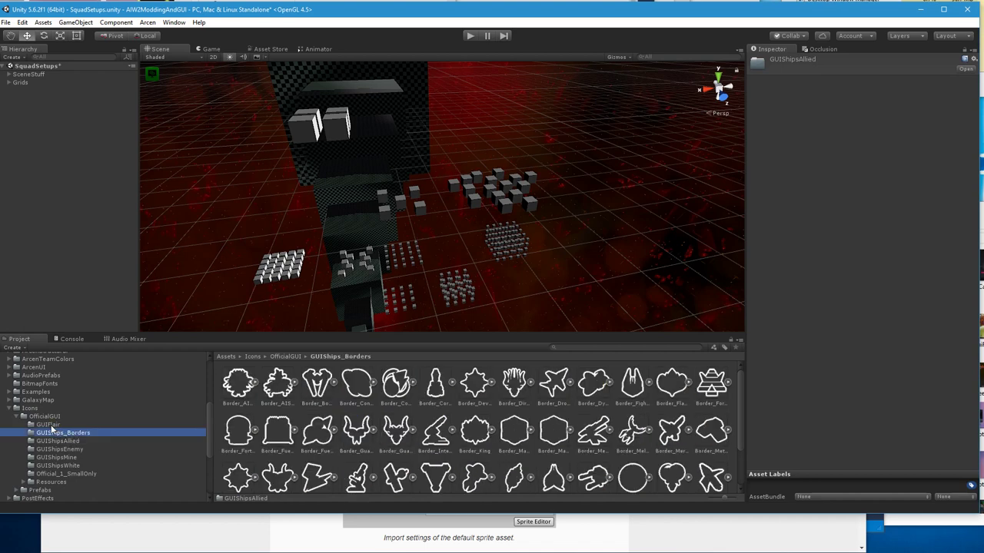
{"action": "left_click", "coordinate": [52, 425]}
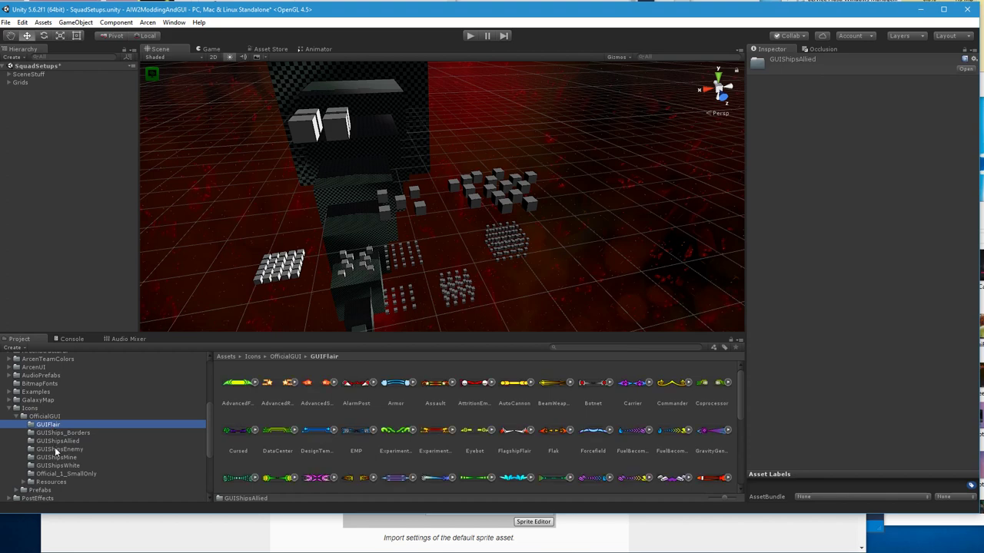
{"action": "left_click", "coordinate": [57, 449]}
{"action": "left_click", "coordinate": [58, 457]}
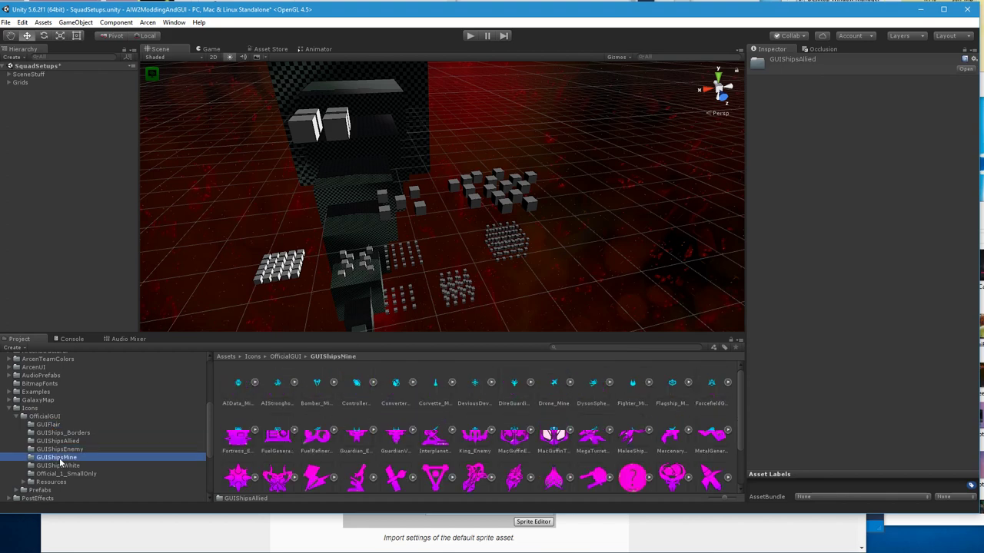
{"action": "left_click", "coordinate": [60, 466]}
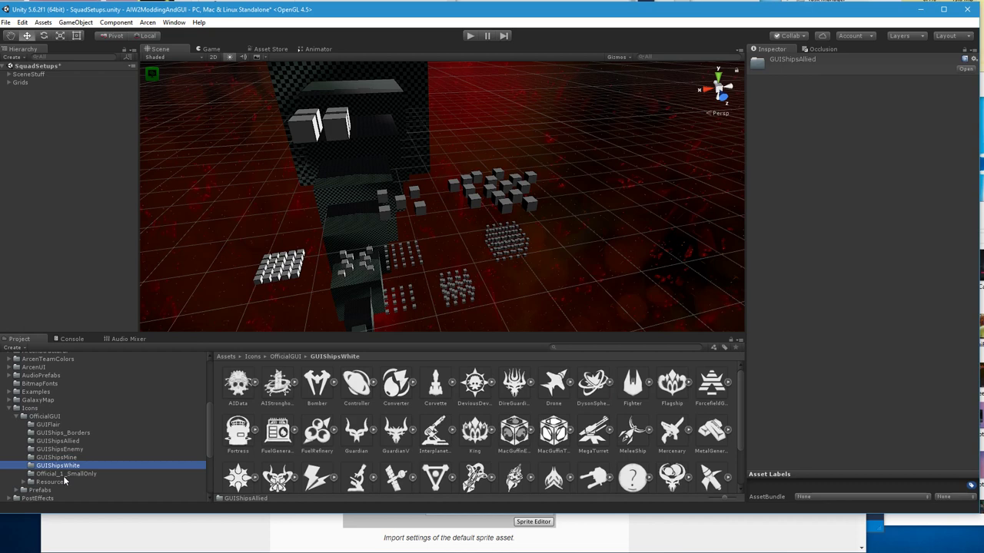
{"action": "left_click", "coordinate": [64, 475]}
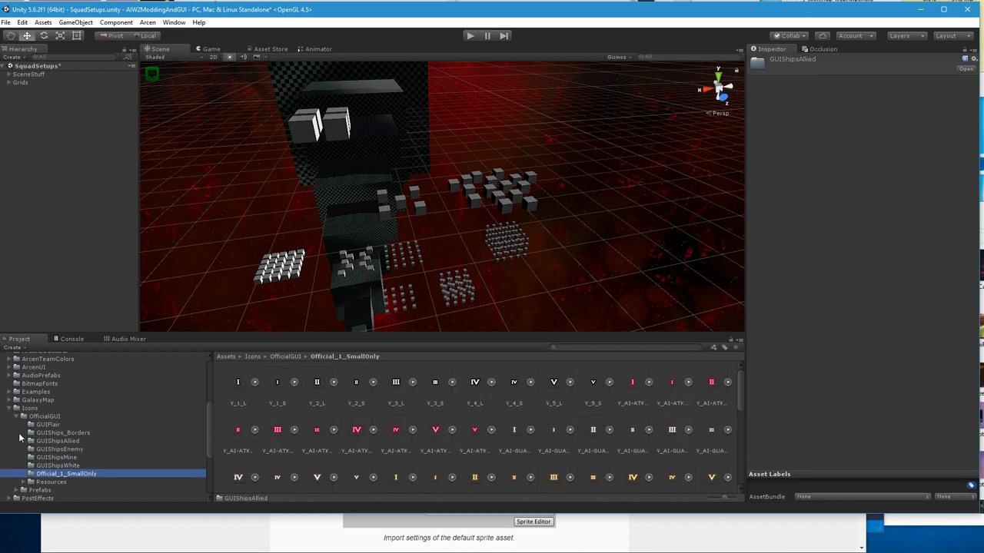
Step: Revisit GUIFlair and GUIShips_Borders, then go to the tMetal class in Visual Studio
{"action": "left_click", "coordinate": [42, 416]}
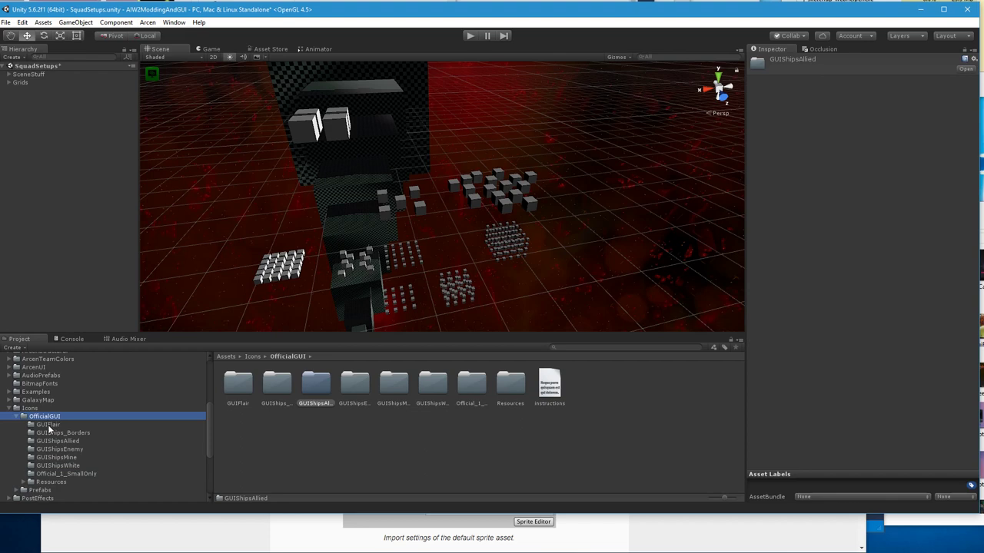
{"action": "left_click", "coordinate": [47, 425]}
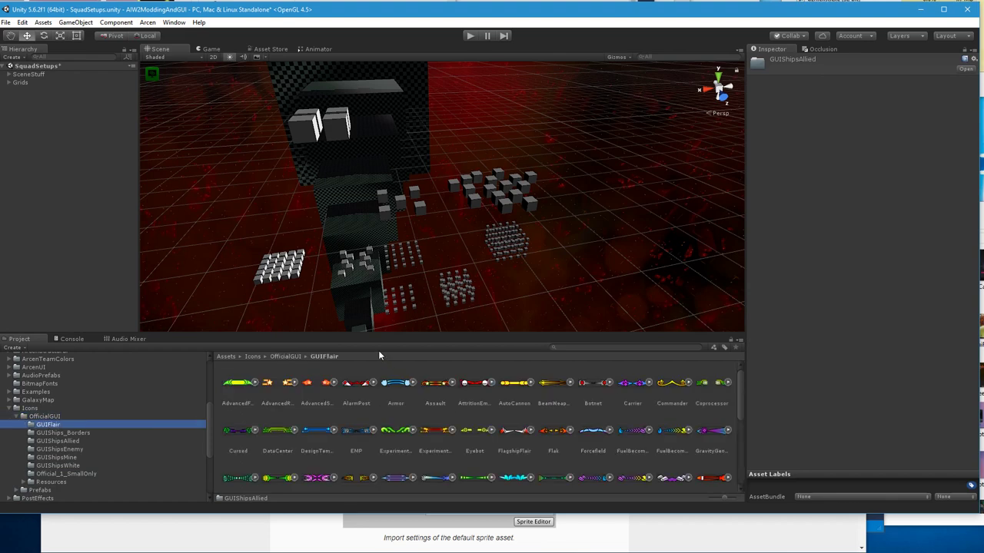
{"action": "left_click", "coordinate": [62, 433]}
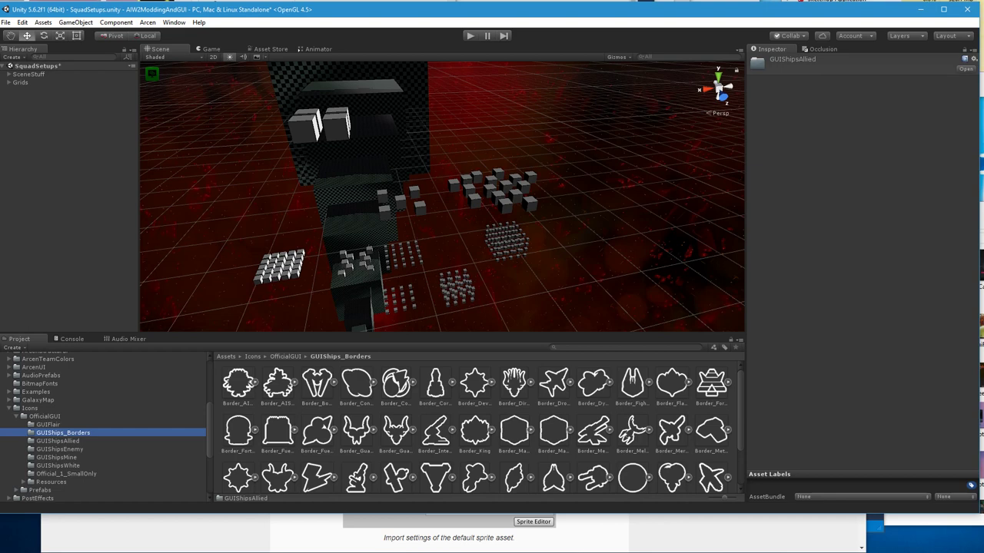
{"action": "key", "text": "alt+Tab"}
{"action": "left_click", "coordinate": [323, 254]}
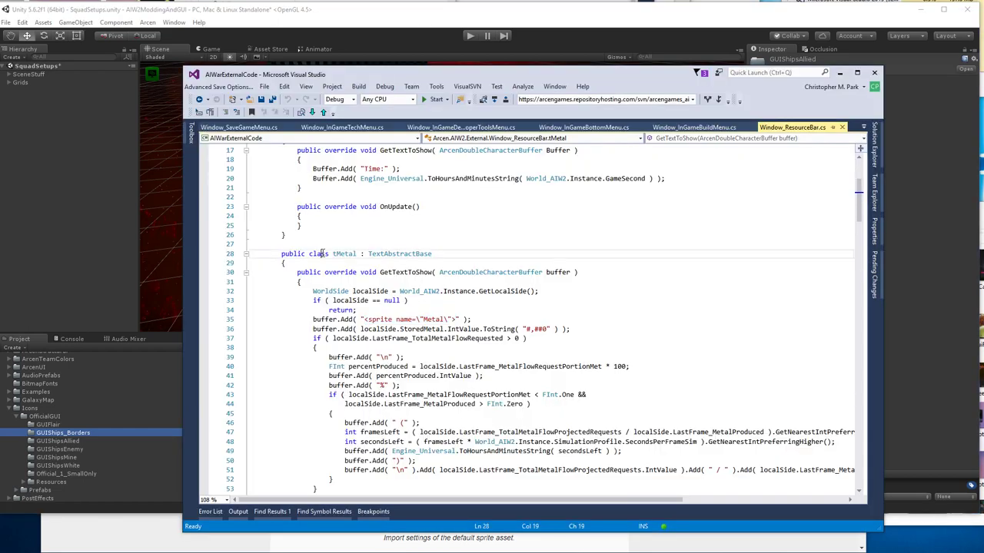
Step: Open Window_InGameOutlineSidebar.cs and search it for BUNDLE_PATH_OFFICIAL_BASE
{"action": "left_click", "coordinate": [864, 128]}
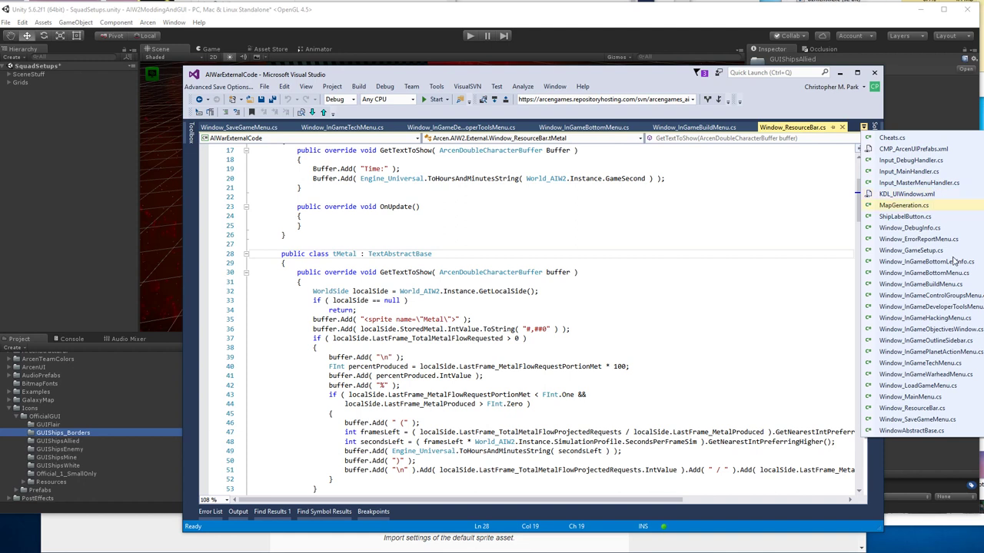
{"action": "left_click", "coordinate": [978, 344]}
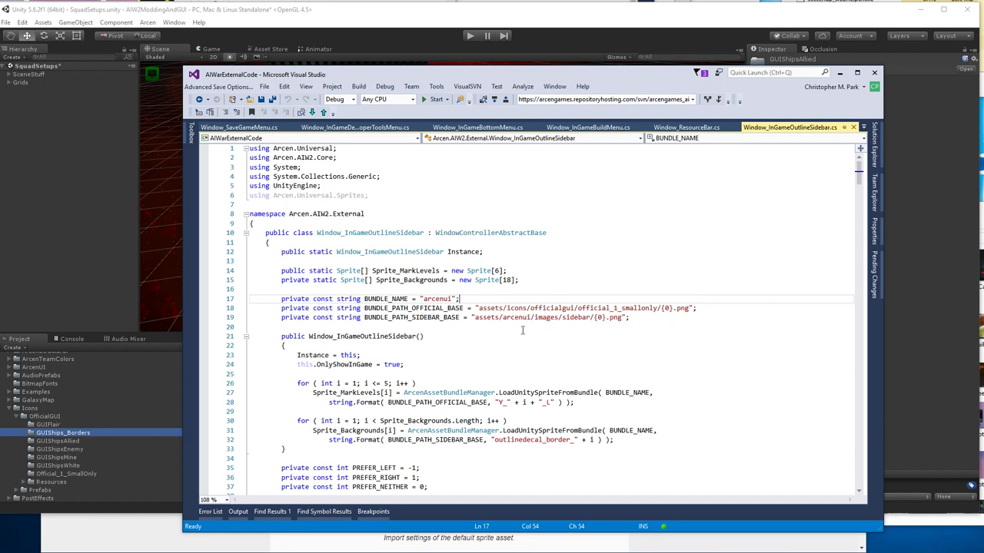
{"action": "left_click_drag", "start_coordinate": [477, 308], "coordinate": [672, 309]}
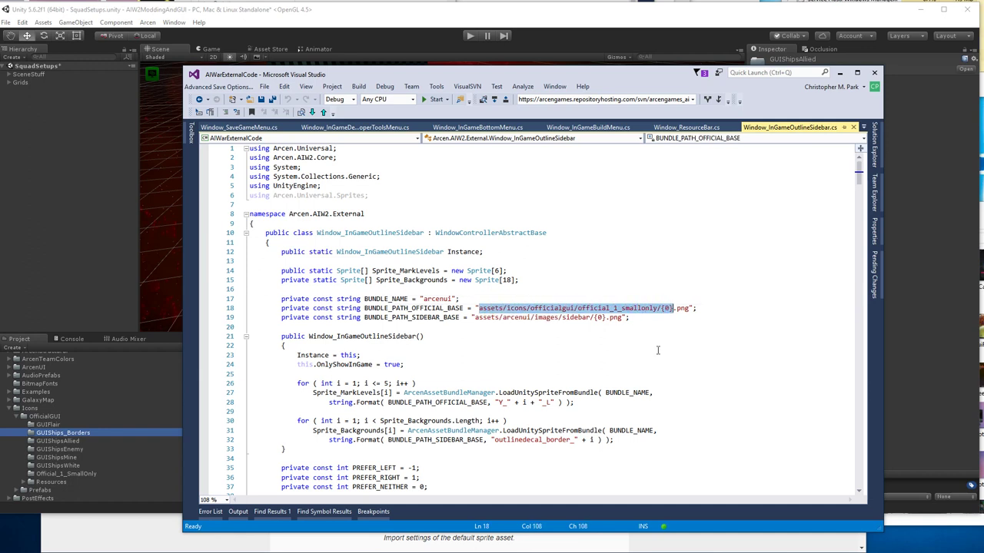
{"action": "double_click", "coordinate": [413, 308]}
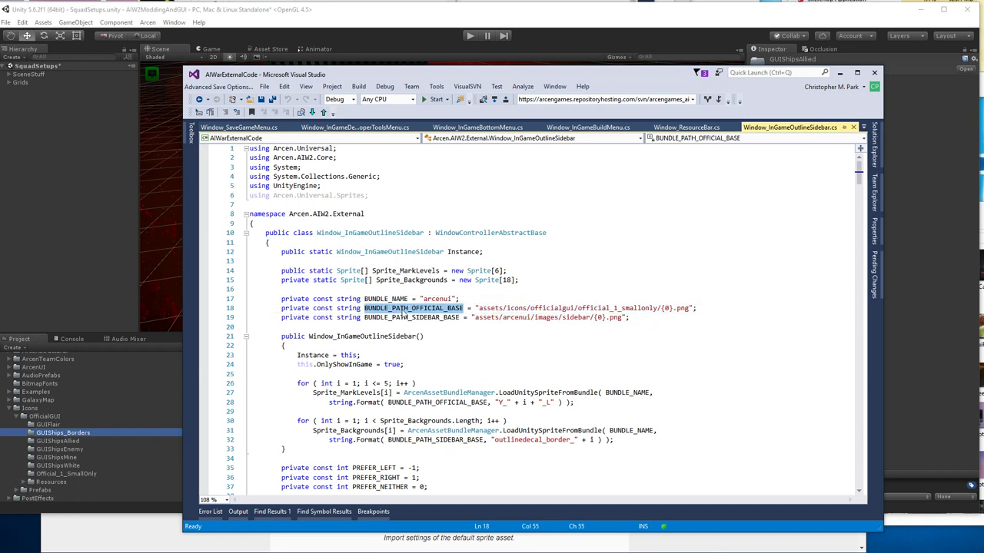
{"action": "key", "text": "ctrl+f"}
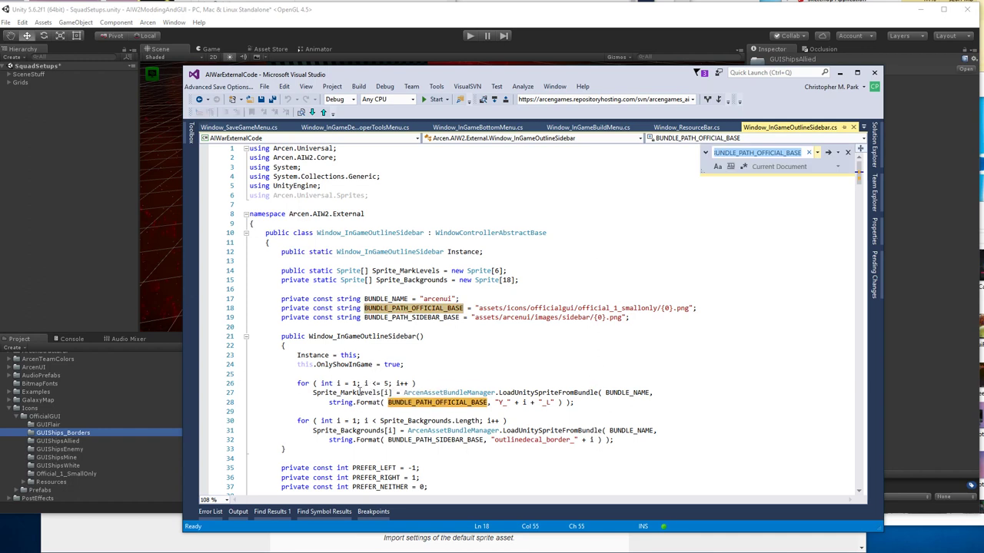
Step: Trace Sprite_MarkLevels through its uses on lines 14, 27 and 335
{"action": "double_click", "coordinate": [358, 392]}
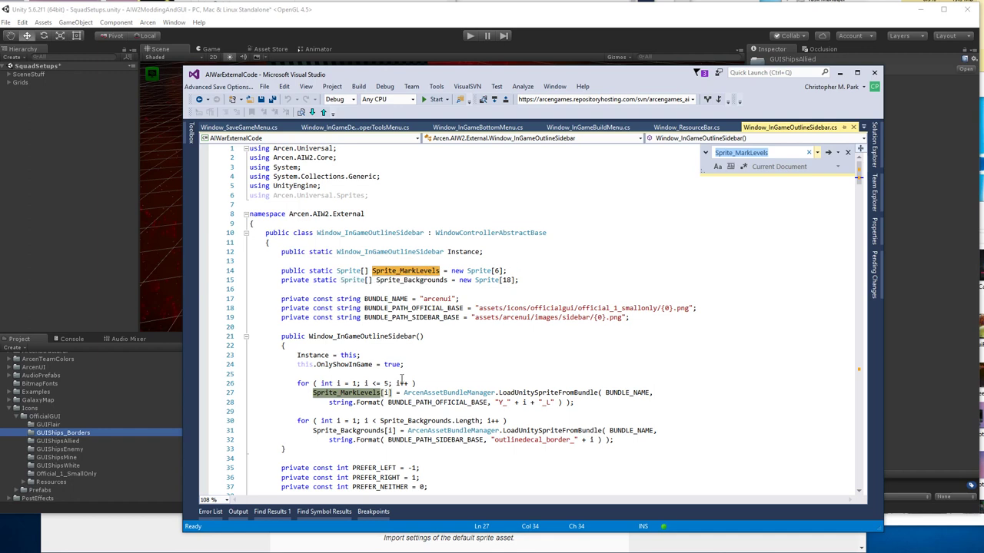
{"action": "left_click", "coordinate": [371, 228]}
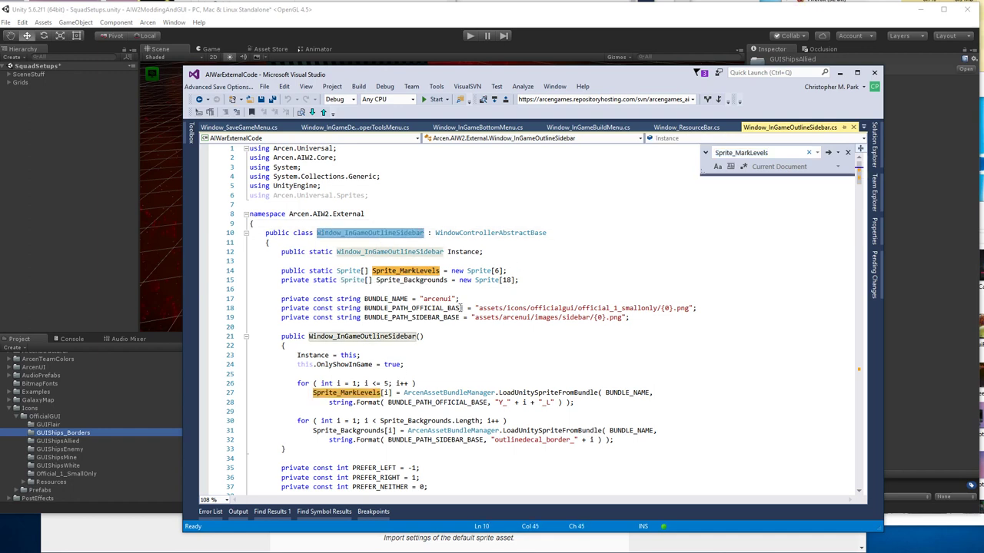
{"action": "left_click", "coordinate": [400, 270]}
{"action": "key", "text": "shift+F10"}
{"action": "left_click", "coordinate": [360, 392]}
{"action": "key", "text": "ctrl+f"}
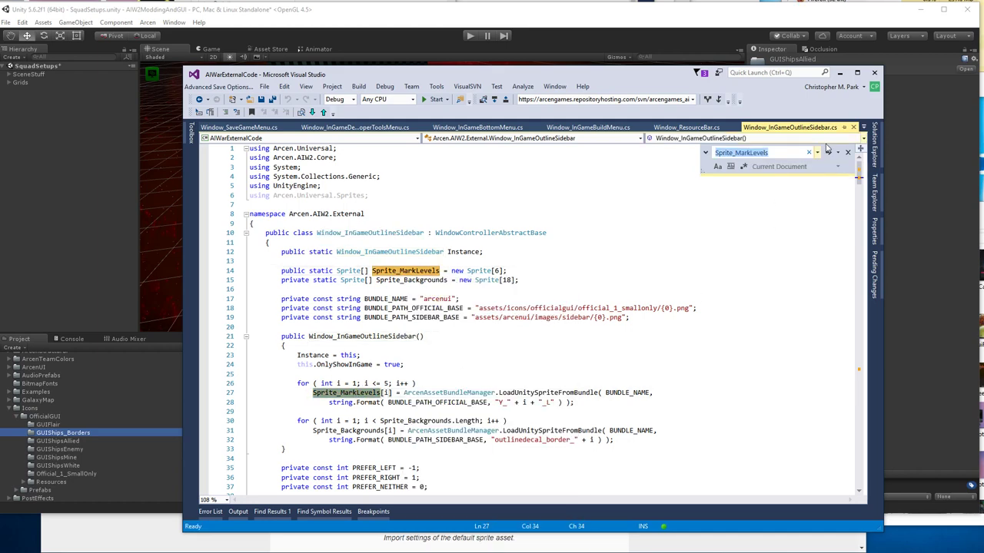
{"action": "left_click", "coordinate": [827, 153]}
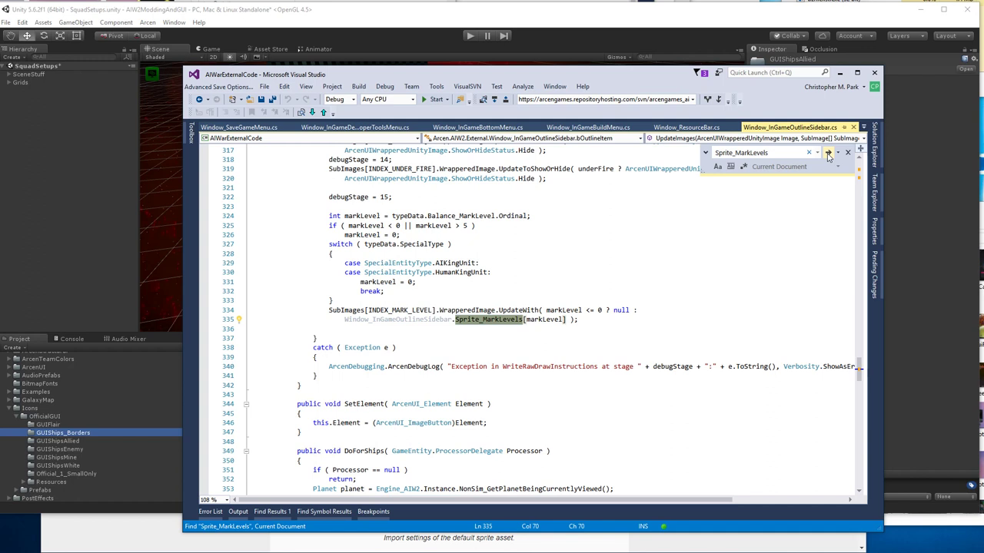
{"action": "left_click", "coordinate": [827, 153]}
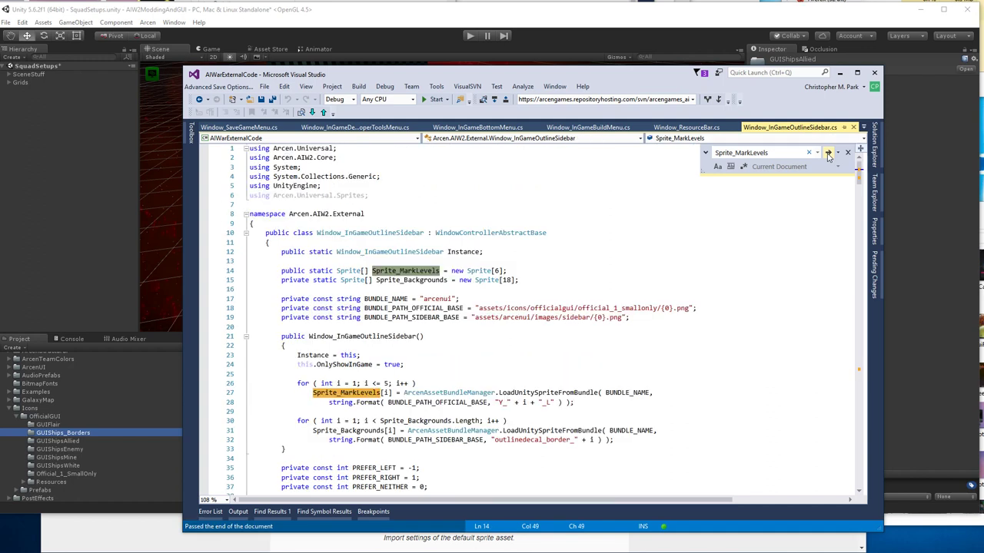
{"action": "left_click", "coordinate": [828, 153]}
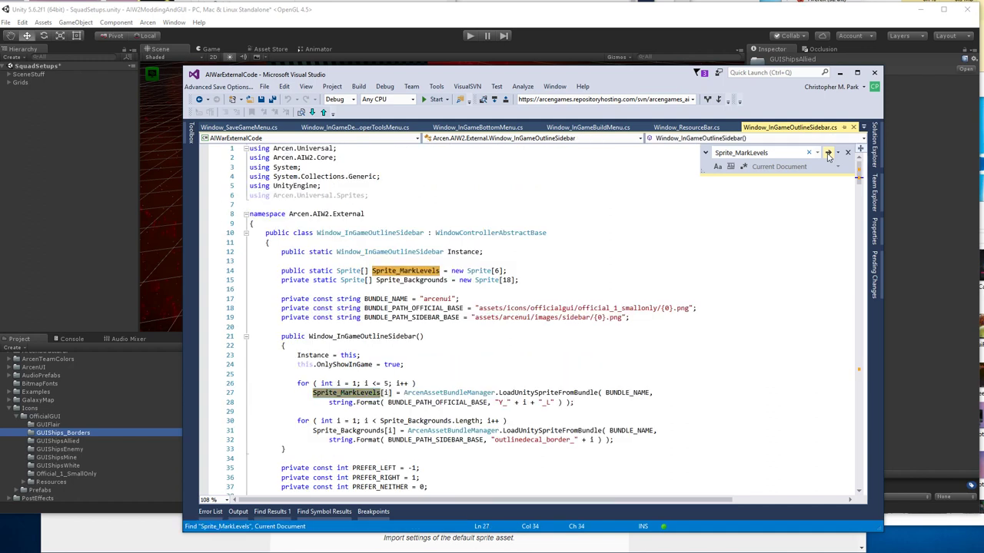
Step: Find where Sprite_Backgrounds is used, reaching line 242, then go back to Unity
{"action": "double_click", "coordinate": [375, 430]}
{"action": "key", "text": "ctrl+f"}
{"action": "left_click", "coordinate": [828, 153]}
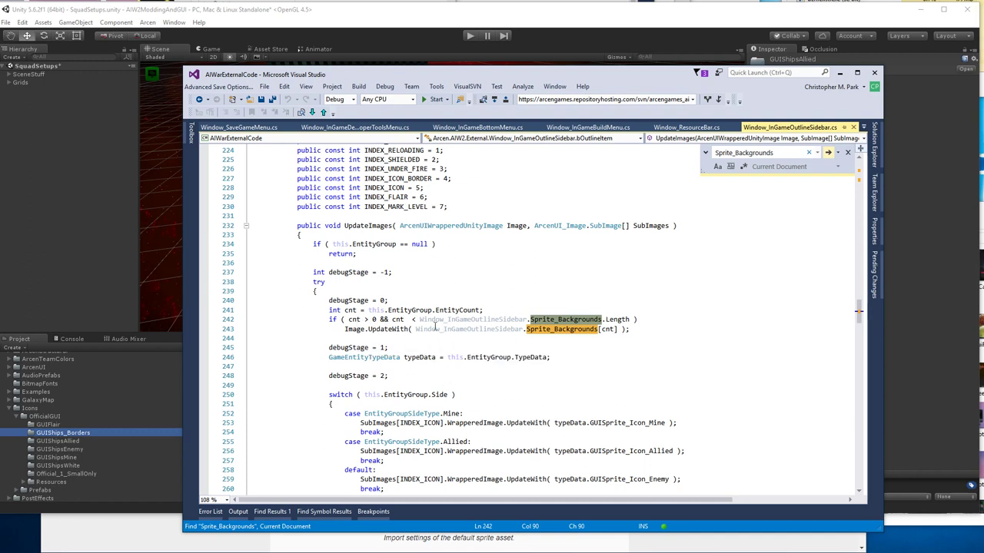
{"action": "left_click", "coordinate": [24, 279]}
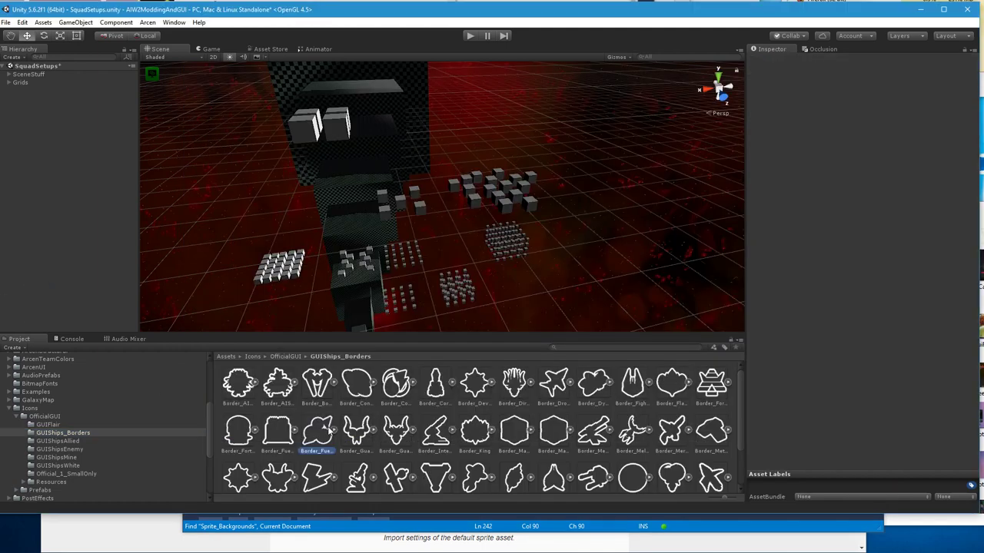
Step: Select Border_FuelRefinery in GUIShips_Borders to view its import settings in the Inspector
{"action": "left_click", "coordinate": [334, 433]}
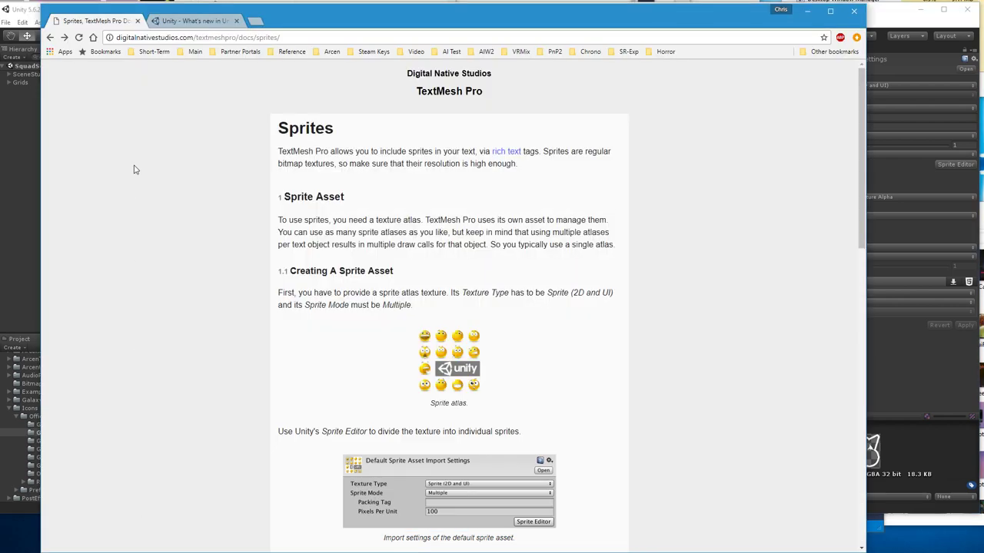
Step: Read the 2D Sprite Atlas entry on Unity's 2017.1 what's-new page, comparing it with the Unity editor
{"action": "left_click", "coordinate": [193, 21]}
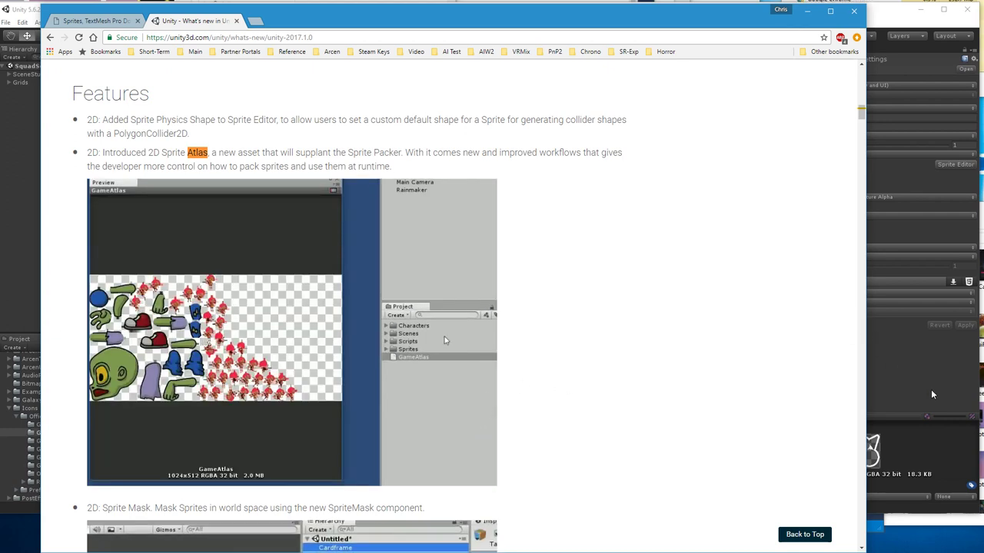
{"action": "left_click", "coordinate": [930, 389]}
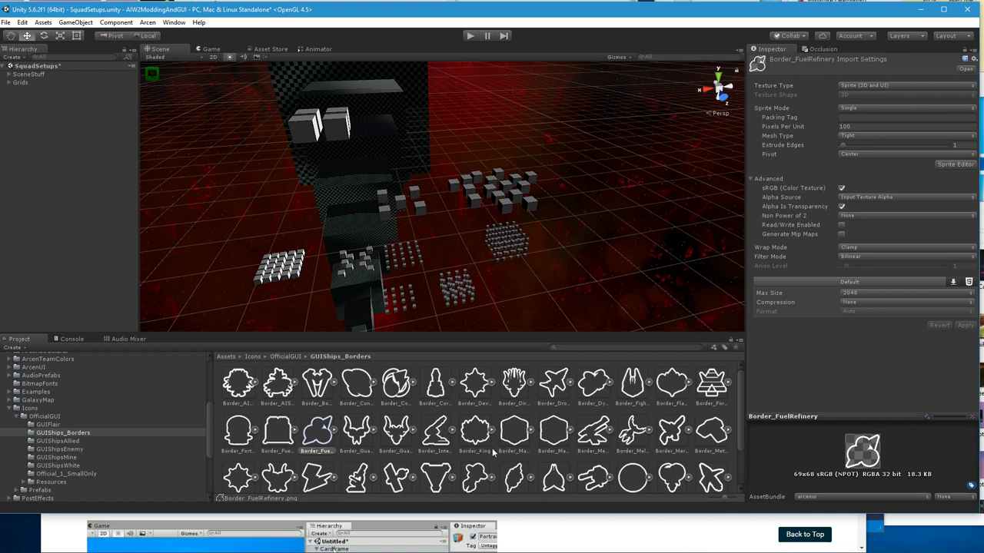
{"action": "left_click", "coordinate": [544, 528]}
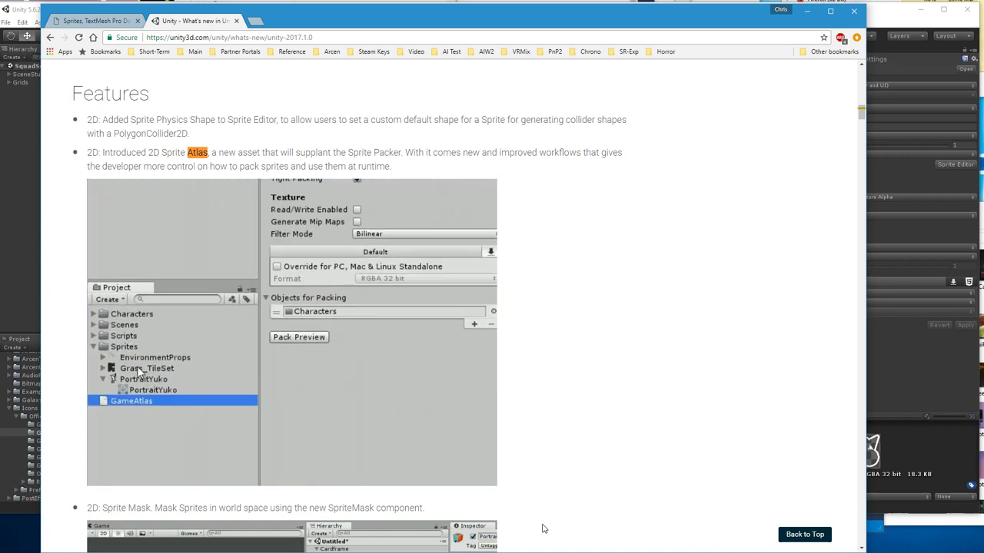
{"action": "left_click", "coordinate": [892, 389]}
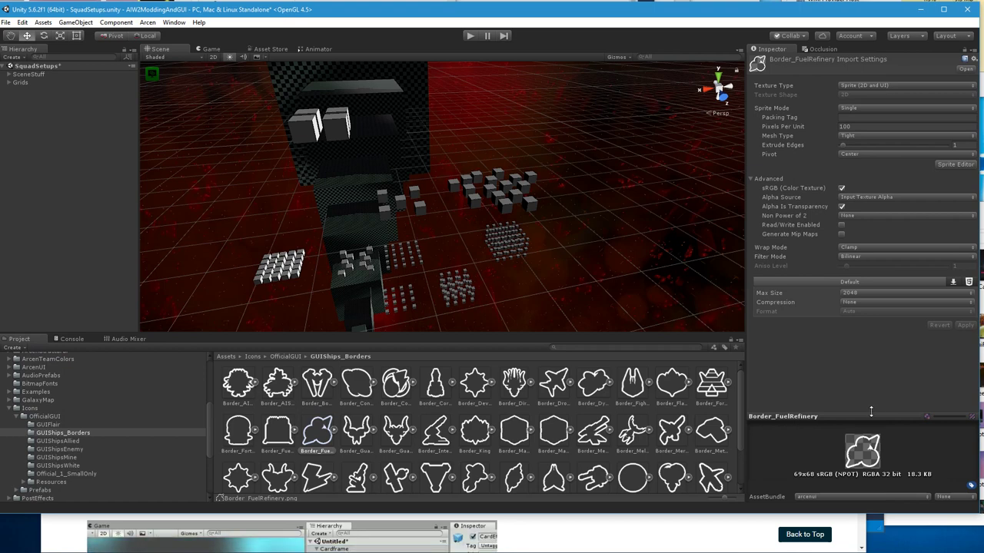
Step: Browse GUIFlair, GUIShips_Borders, GUIShipsAllied, GUIShipsEnemy and GUIShipsMine, ending on GUIShipsWhite
{"action": "left_click", "coordinate": [50, 427]}
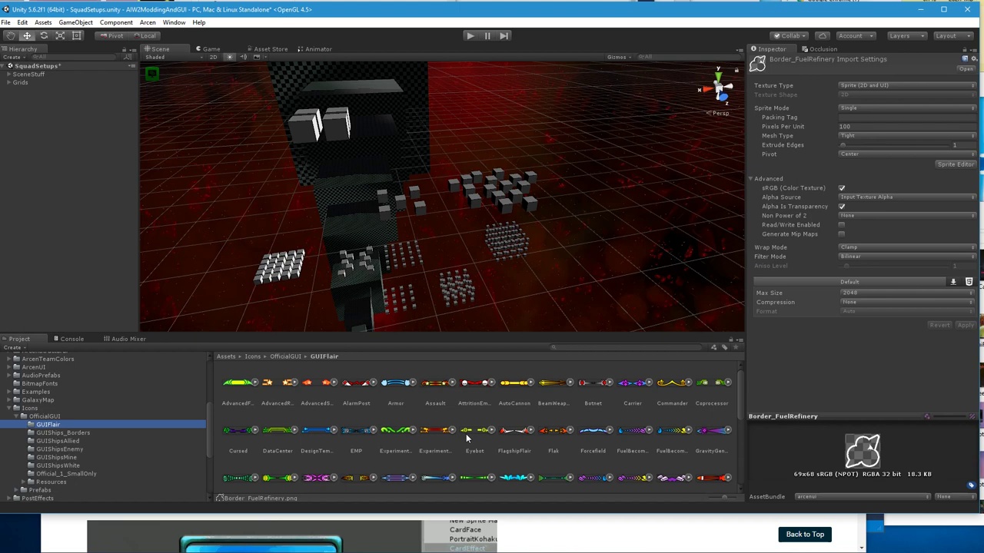
{"action": "left_click", "coordinate": [83, 433]}
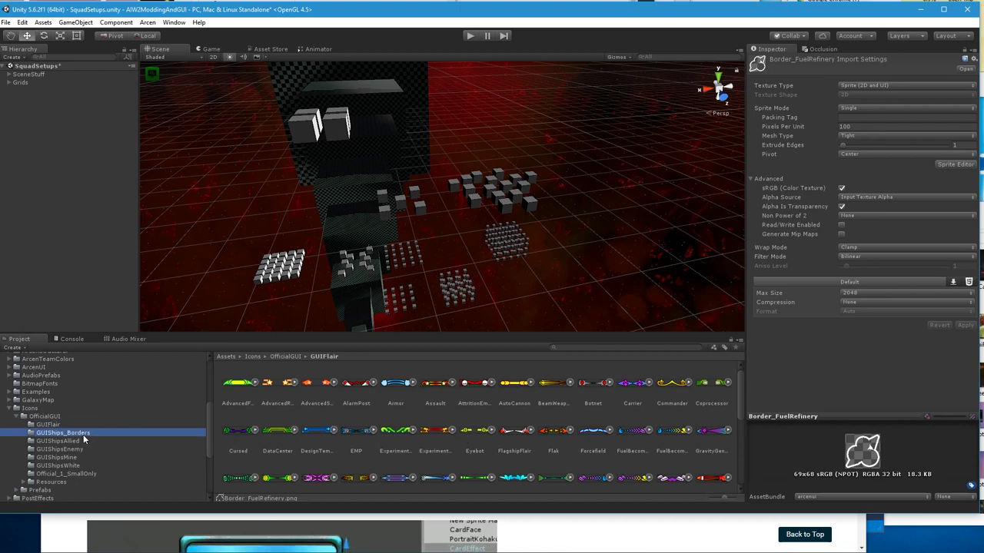
{"action": "left_click", "coordinate": [87, 440]}
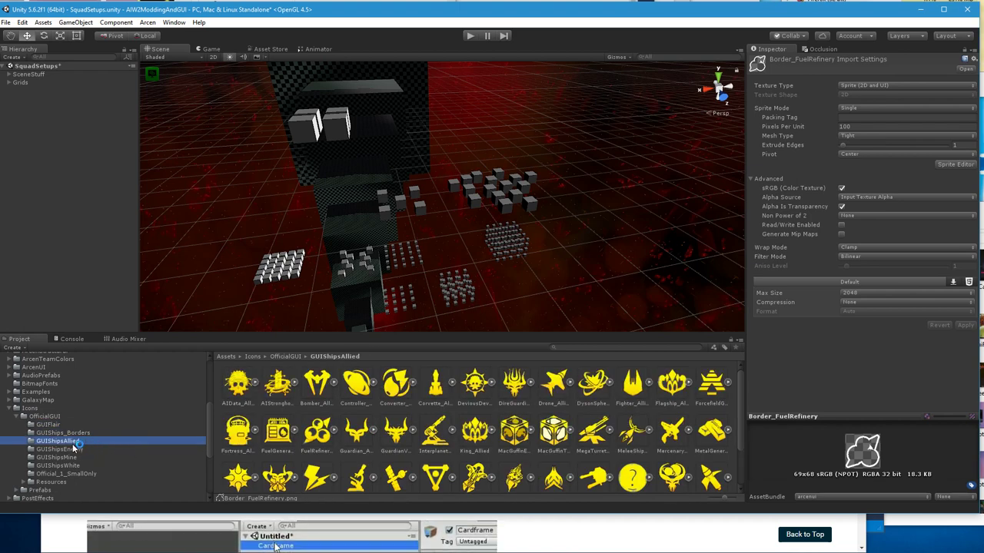
{"action": "left_click", "coordinate": [77, 449]}
{"action": "left_click", "coordinate": [77, 457]}
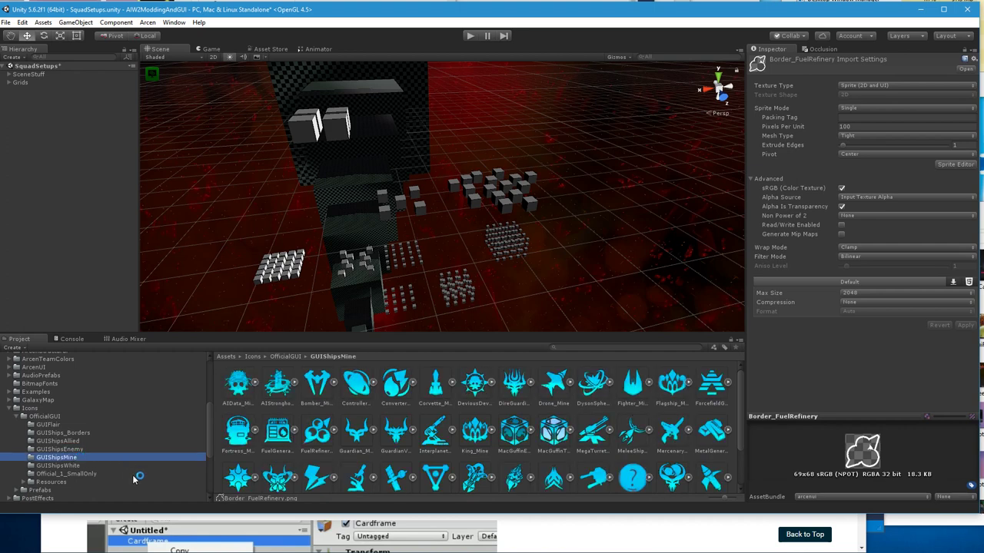
{"action": "left_click", "coordinate": [75, 466]}
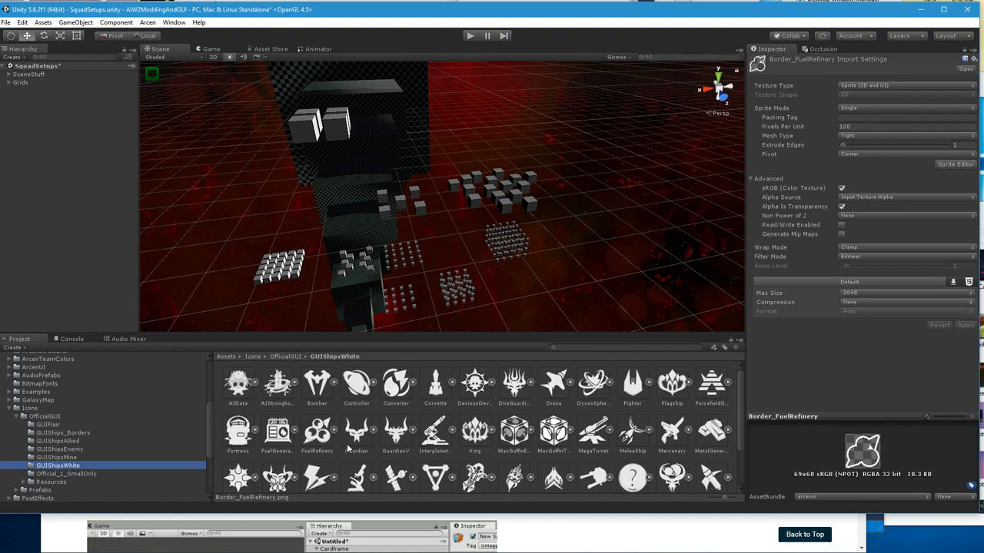
Step: Reveal the white FuelRefinery icon in File Explorer with Show in Explorer
{"action": "left_click", "coordinate": [331, 433]}
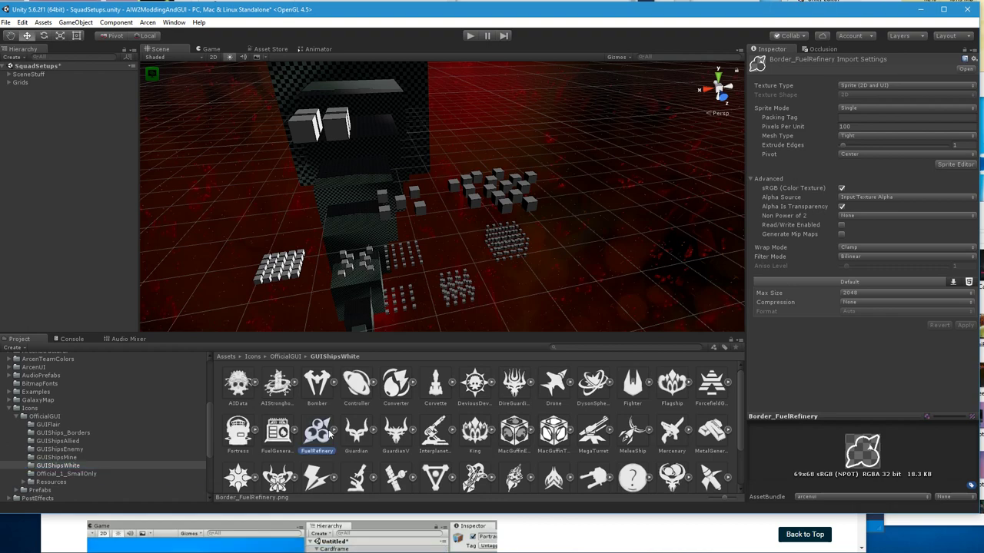
{"action": "right_click", "coordinate": [331, 433]}
{"action": "left_click", "coordinate": [383, 447]}
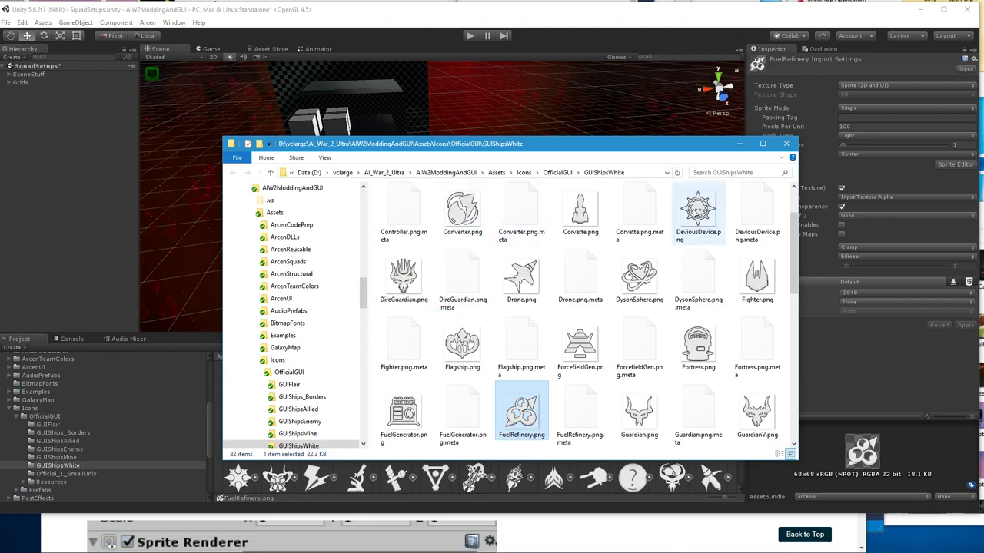
Step: Switch the GUIShipsWhite folder to the Details view
{"action": "left_click", "coordinate": [650, 269]}
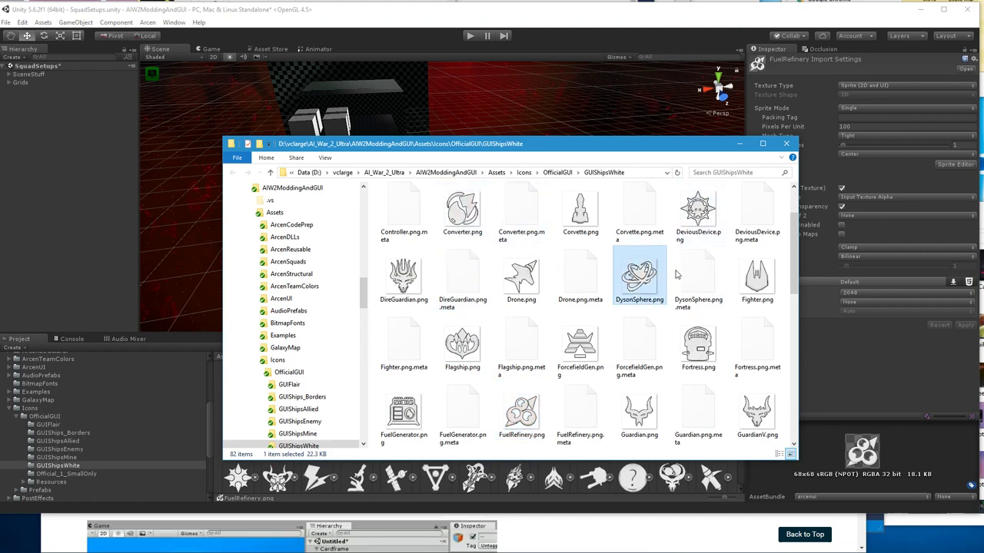
{"action": "right_click", "coordinate": [664, 274]}
{"action": "key", "text": "Escape"}
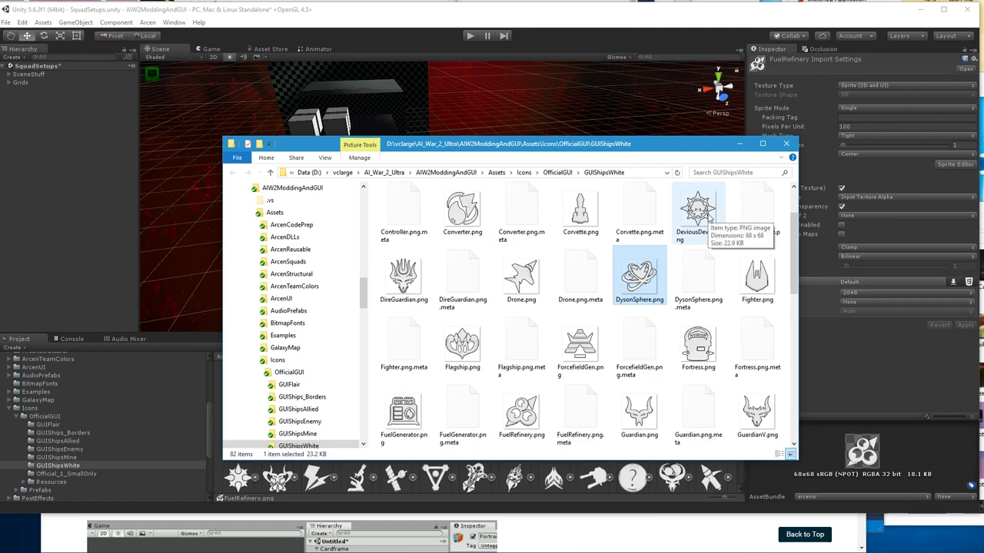
{"action": "right_click", "coordinate": [670, 251]}
{"action": "mouse_move", "coordinate": [695, 259]}
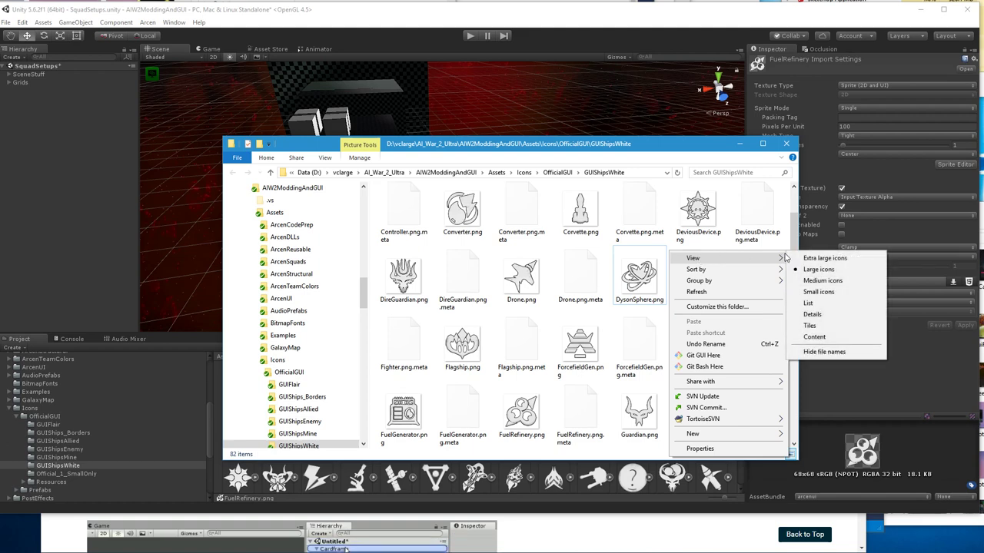
{"action": "left_click", "coordinate": [835, 314]}
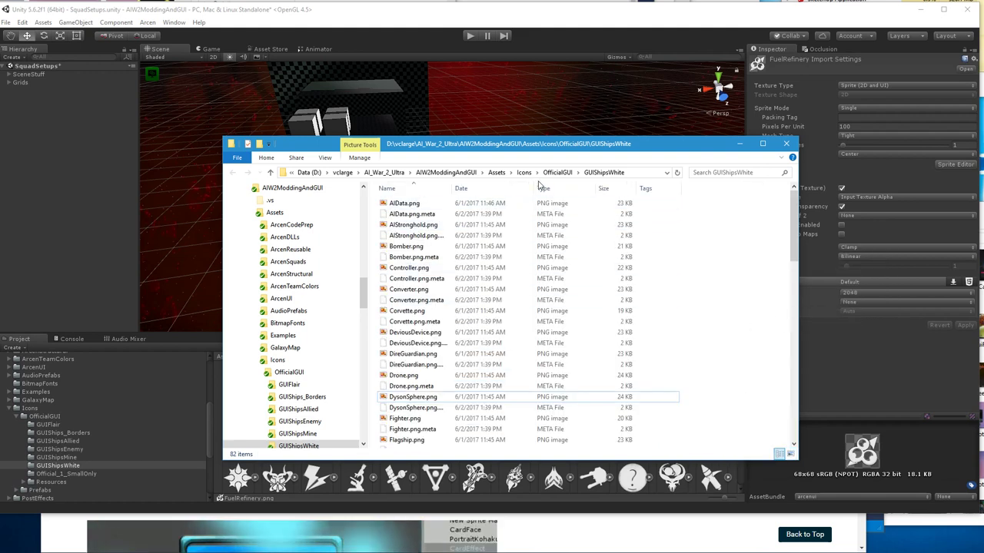
Step: Copy the 41 ship PNGs from AIData.png through ZenithDevourer.png
{"action": "scroll", "coordinate": [446, 266], "scroll_direction": "down", "scroll_amount": 12}
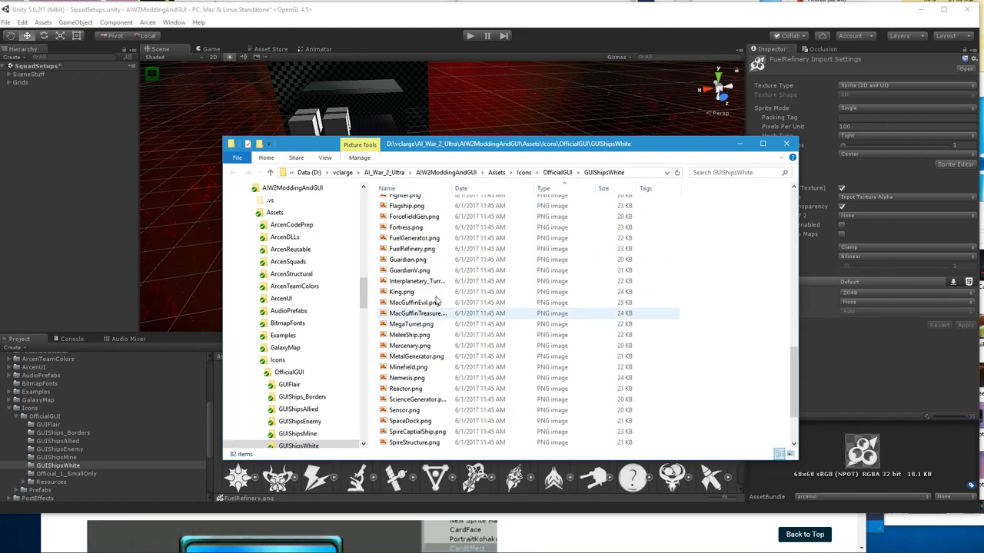
{"action": "left_click", "coordinate": [415, 254]}
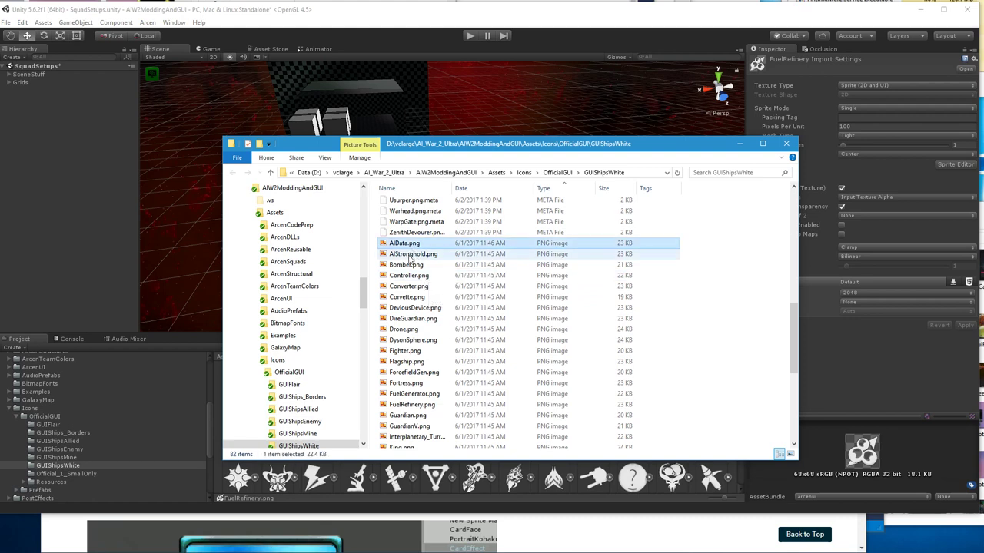
{"action": "scroll", "coordinate": [419, 345], "scroll_direction": "down", "scroll_amount": 7}
{"action": "left_click", "coordinate": [415, 443], "text": "shift"}
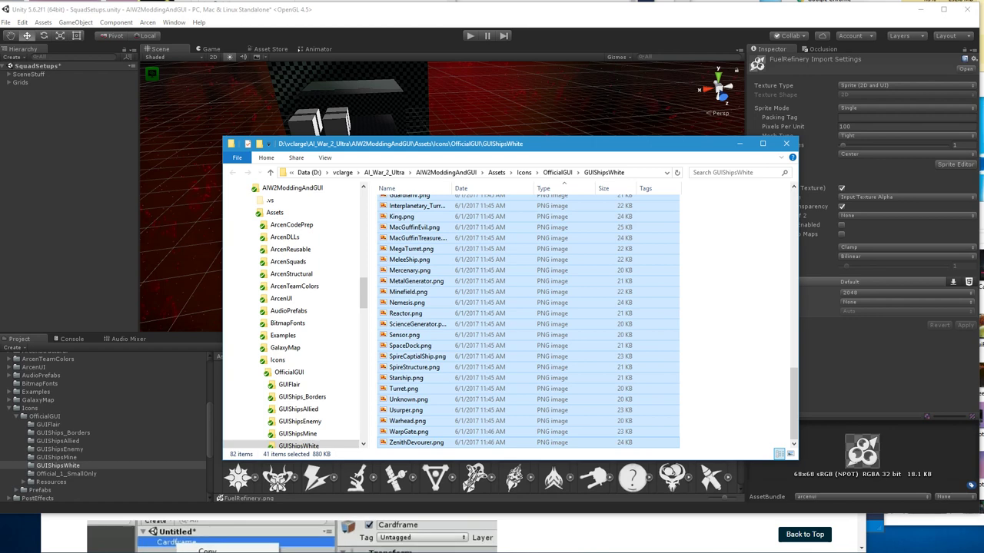
{"action": "key", "text": "alt+Tab"}
{"action": "key", "text": "Tab"}
{"action": "key", "text": "Tab"}
{"action": "key", "text": "Tab"}
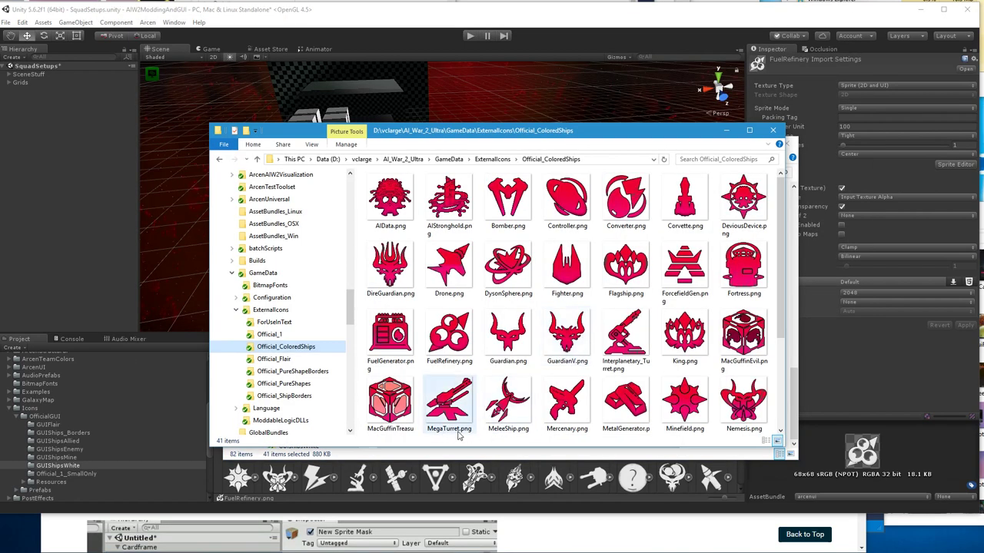
Step: Paste the 41 white ship icons into ExternalIcons\ForUseInText
{"action": "left_click", "coordinate": [292, 372]}
{"action": "left_click", "coordinate": [286, 320]}
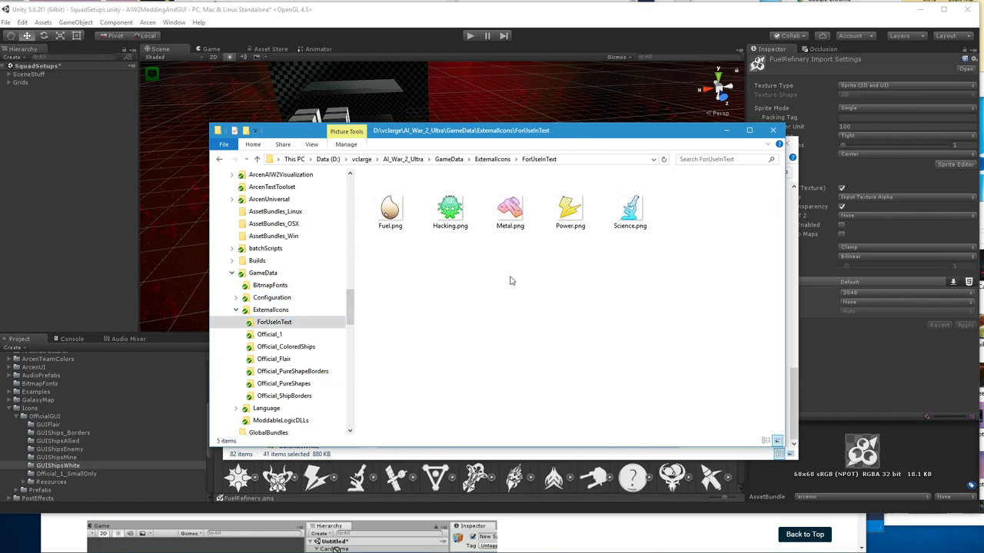
{"action": "key", "text": "ctrl+v"}
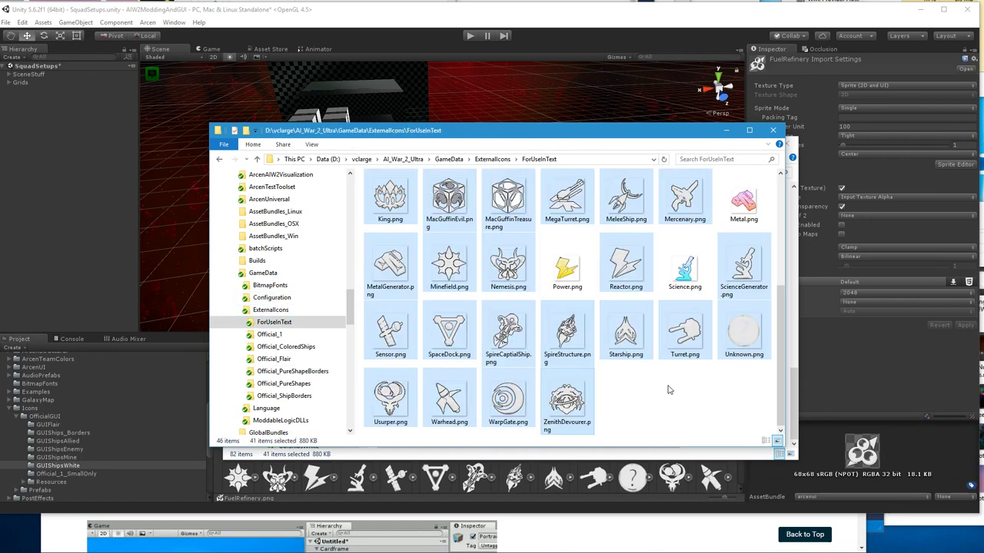
{"action": "left_click", "coordinate": [663, 398]}
{"action": "scroll", "coordinate": [663, 398], "scroll_direction": "up", "scroll_amount": 3}
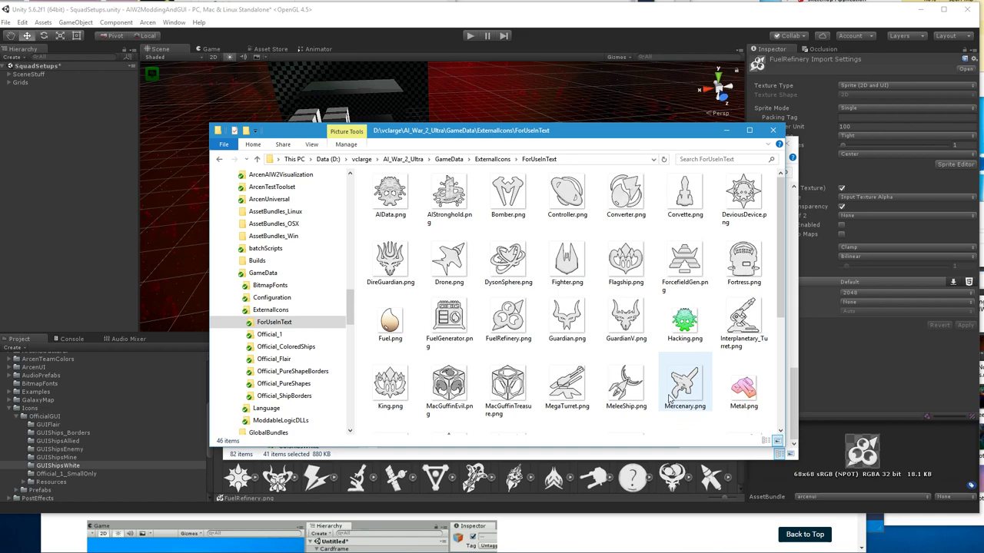
{"action": "left_click", "coordinate": [806, 535]}
{"action": "left_click", "coordinate": [794, 400]}
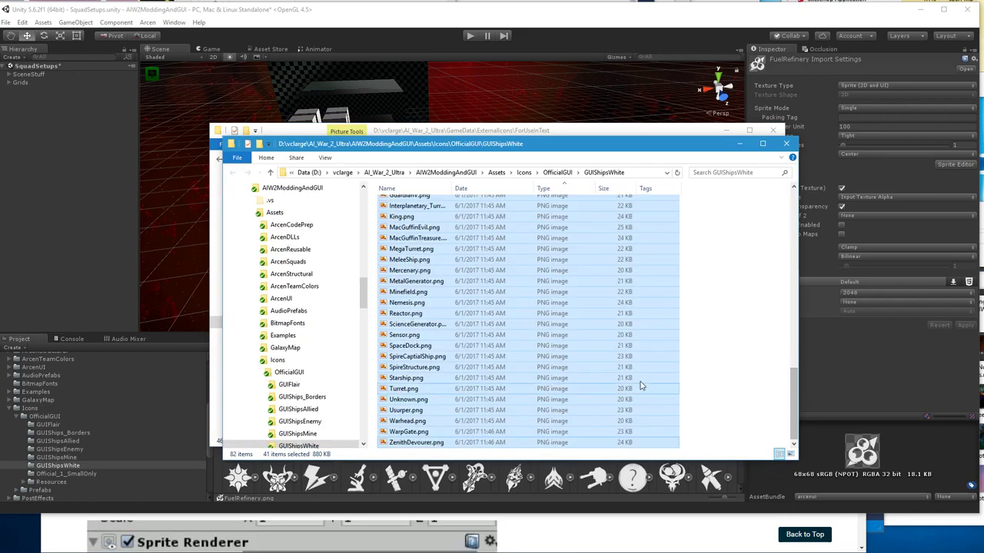
Step: Sort GUIFlair by type and paste its 84 PNGs from AdvancedFactory onward into ForUseInText
{"action": "left_click", "coordinate": [288, 386]}
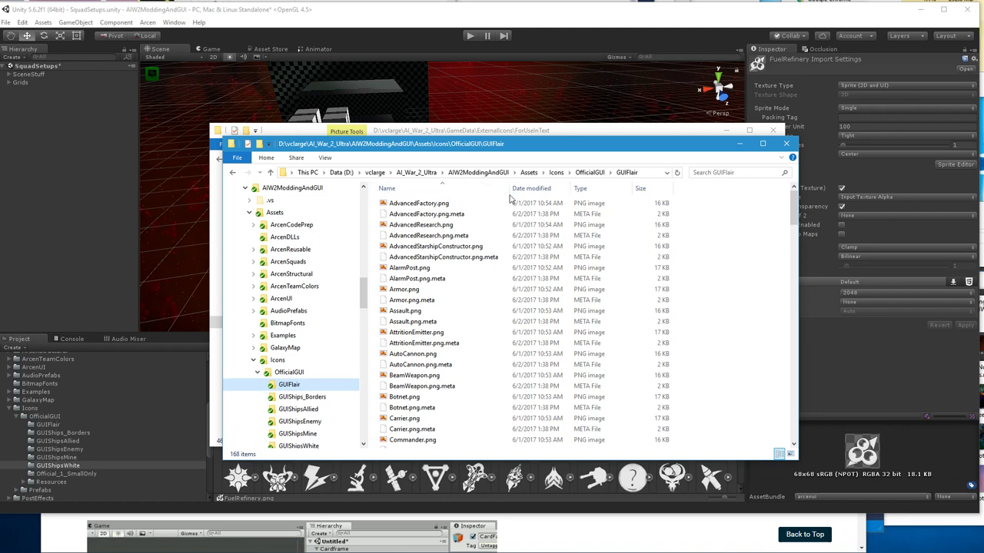
{"action": "left_click", "coordinate": [592, 188]}
{"action": "scroll", "coordinate": [450, 369], "scroll_direction": "down", "scroll_amount": 20}
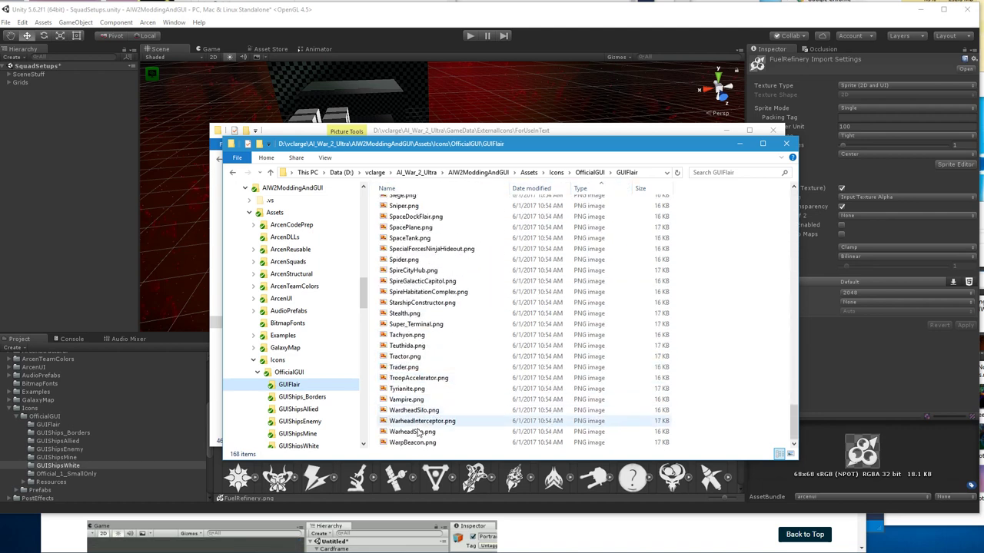
{"action": "scroll", "coordinate": [419, 438], "scroll_direction": "down", "scroll_amount": 5}
{"action": "left_click", "coordinate": [409, 352]}
{"action": "scroll", "coordinate": [410, 338], "scroll_direction": "up", "scroll_amount": 20}
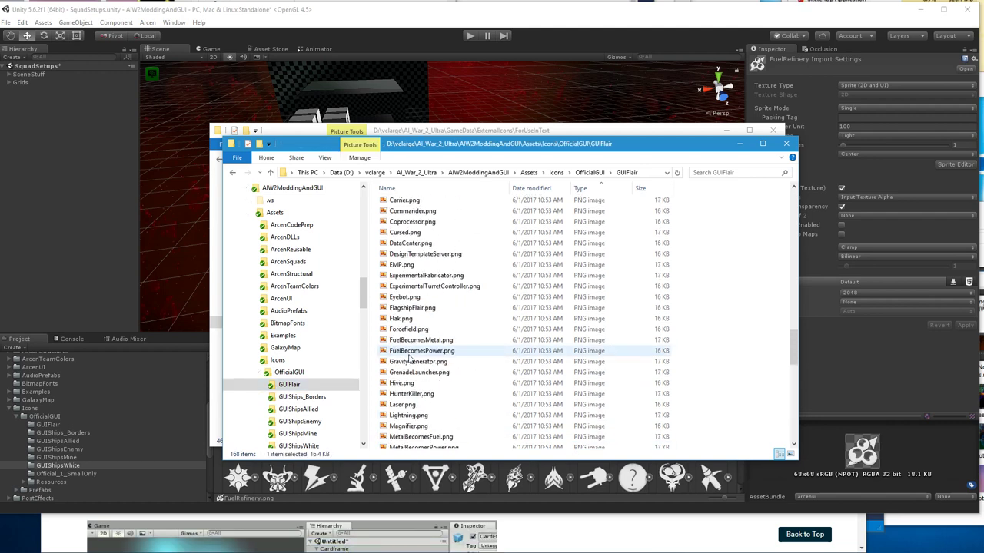
{"action": "left_click", "coordinate": [408, 286]}
{"action": "key", "text": "shift+End"}
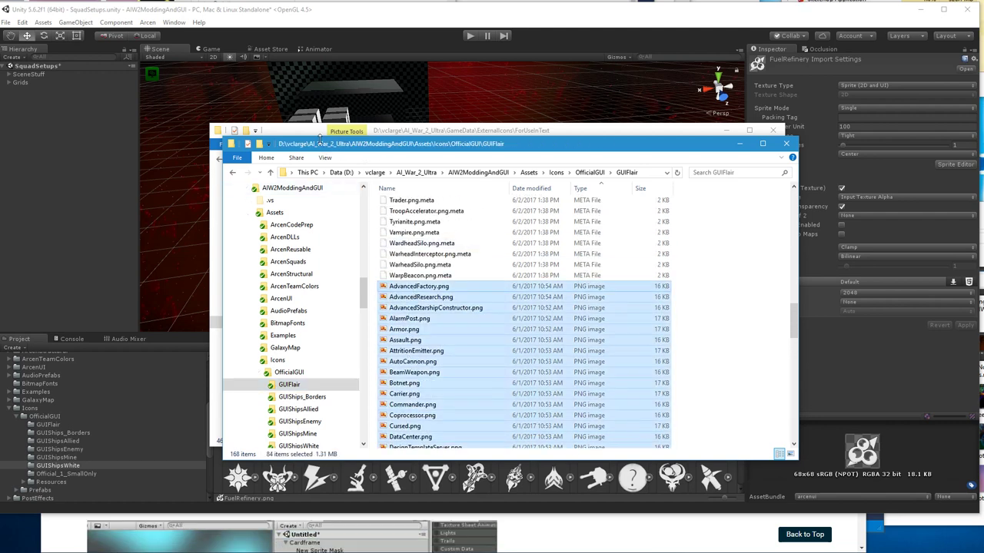
{"action": "left_click", "coordinate": [476, 130]}
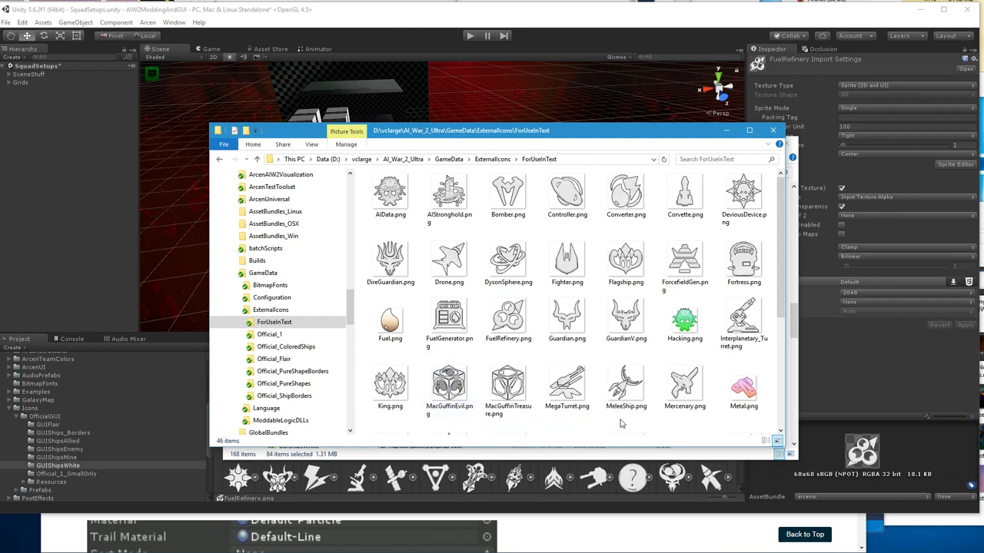
{"action": "key", "text": "ctrl+v"}
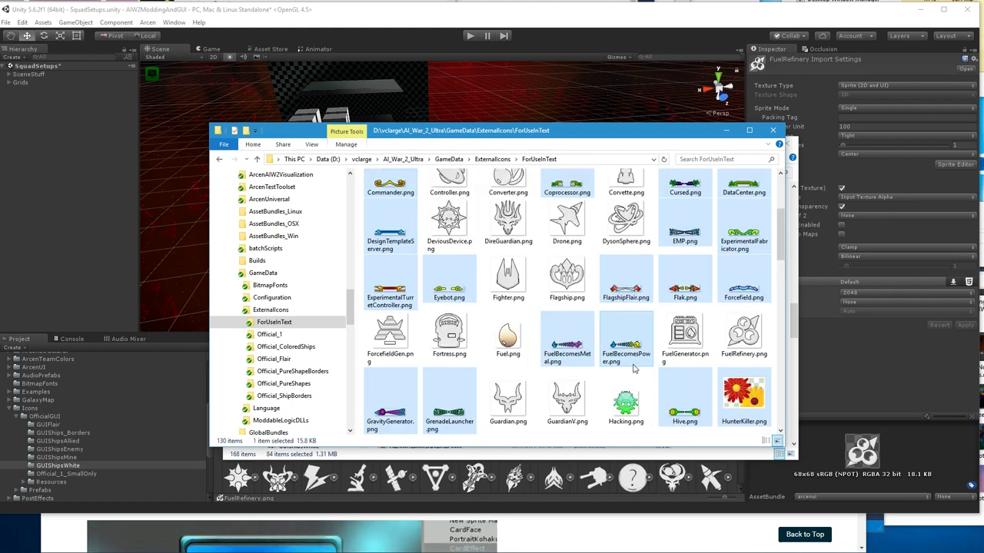
{"action": "left_click", "coordinate": [602, 364]}
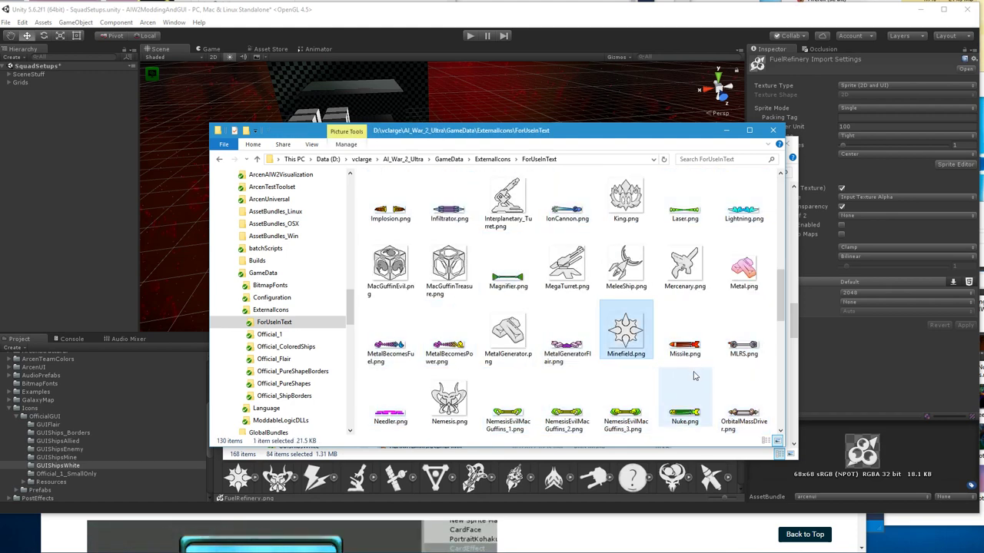
{"action": "left_click", "coordinate": [798, 327]}
{"action": "scroll", "coordinate": [758, 373], "scroll_direction": "down", "scroll_amount": 15}
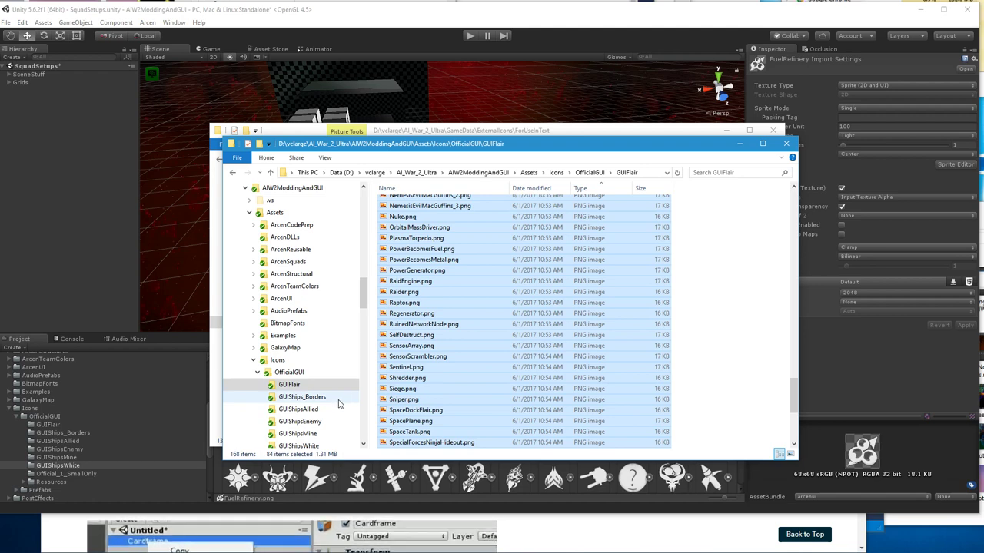
Step: Show the Official_1_SmallOnly folder in Details view sorted by type
{"action": "scroll", "coordinate": [344, 408], "scroll_direction": "down", "scroll_amount": 1}
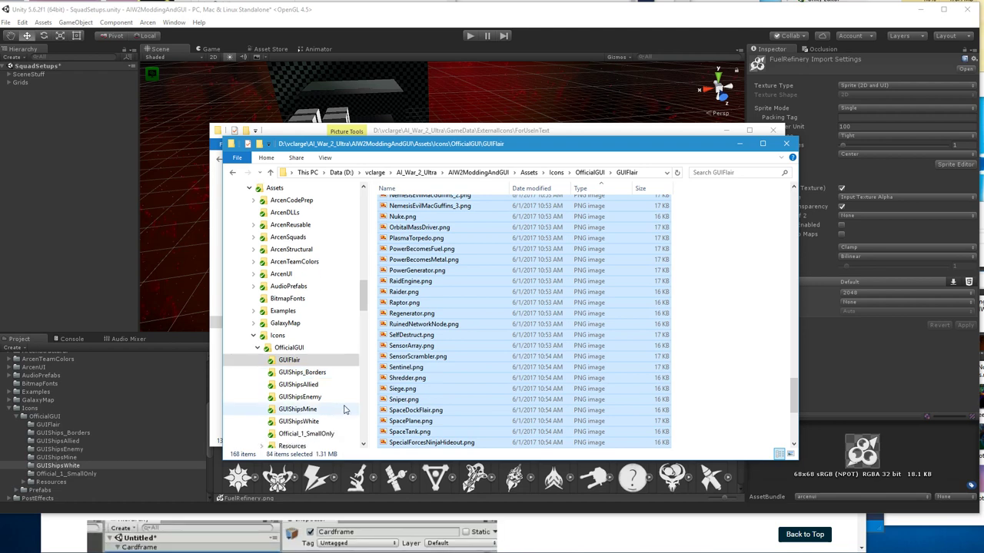
{"action": "scroll", "coordinate": [344, 409], "scroll_direction": "down", "scroll_amount": 1}
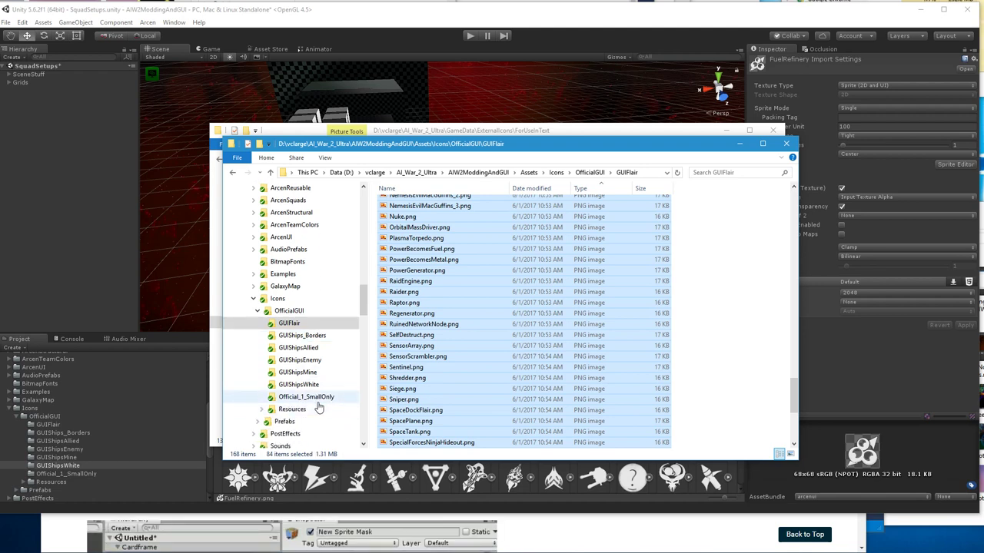
{"action": "left_click", "coordinate": [316, 399]}
{"action": "scroll", "coordinate": [658, 311], "scroll_direction": "down", "scroll_amount": 15}
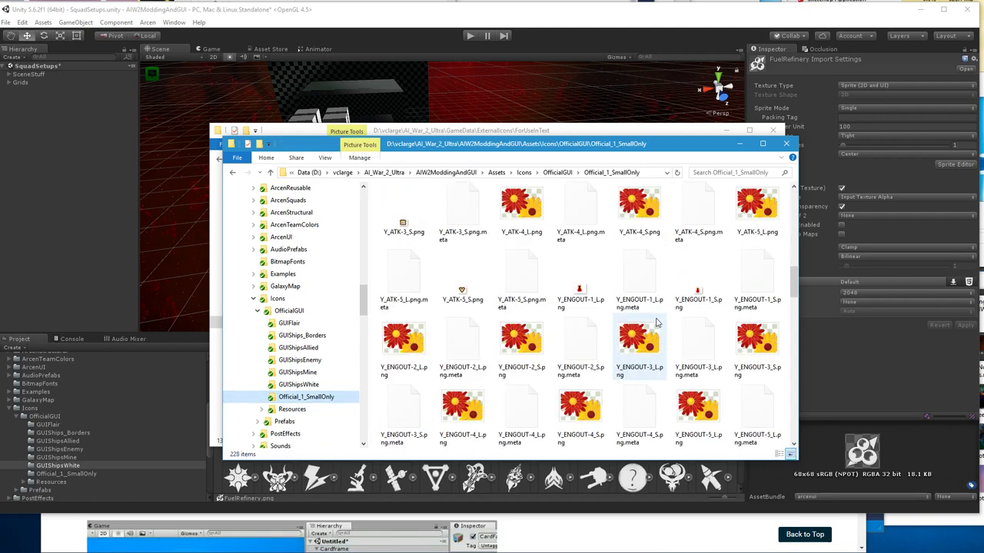
{"action": "scroll", "coordinate": [655, 332], "scroll_direction": "down", "scroll_amount": 2}
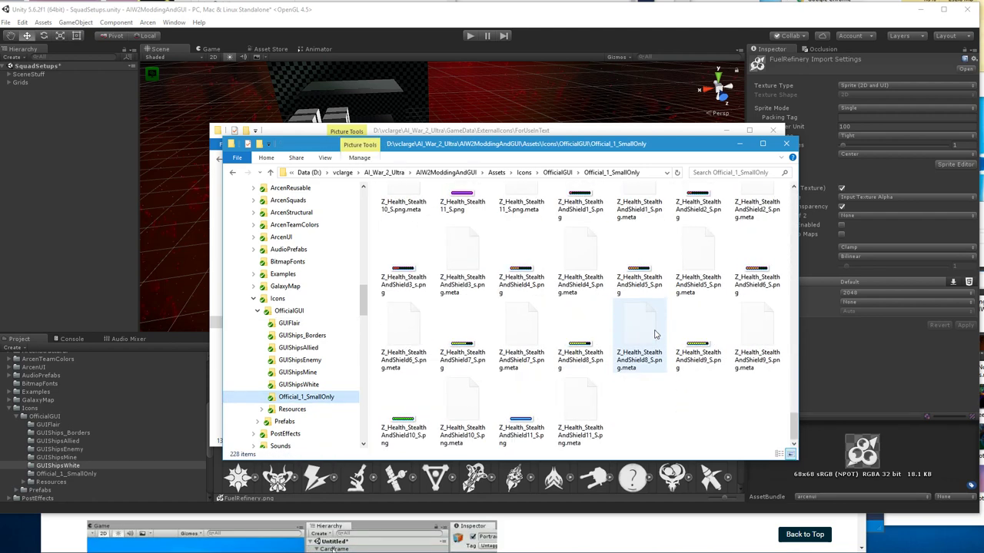
{"action": "scroll", "coordinate": [657, 361], "scroll_direction": "up", "scroll_amount": 10}
{"action": "scroll", "coordinate": [657, 388], "scroll_direction": "up", "scroll_amount": 5}
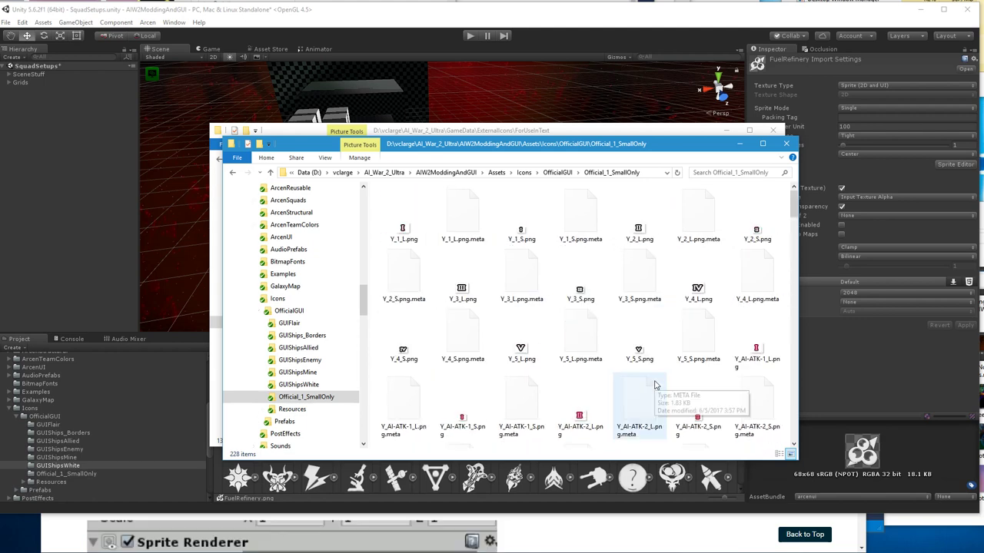
{"action": "right_click", "coordinate": [672, 234]}
{"action": "mouse_move", "coordinate": [769, 241]}
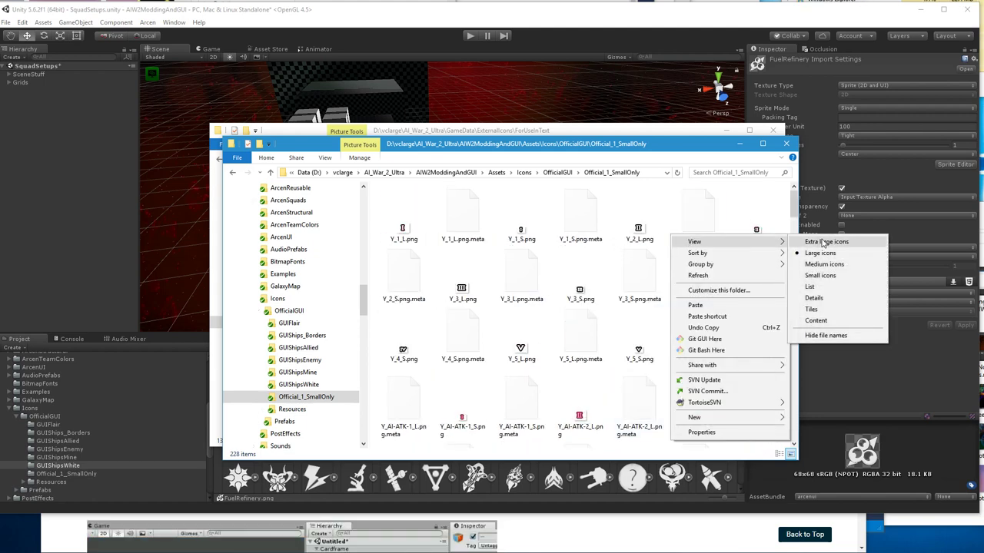
{"action": "left_click", "coordinate": [813, 298]}
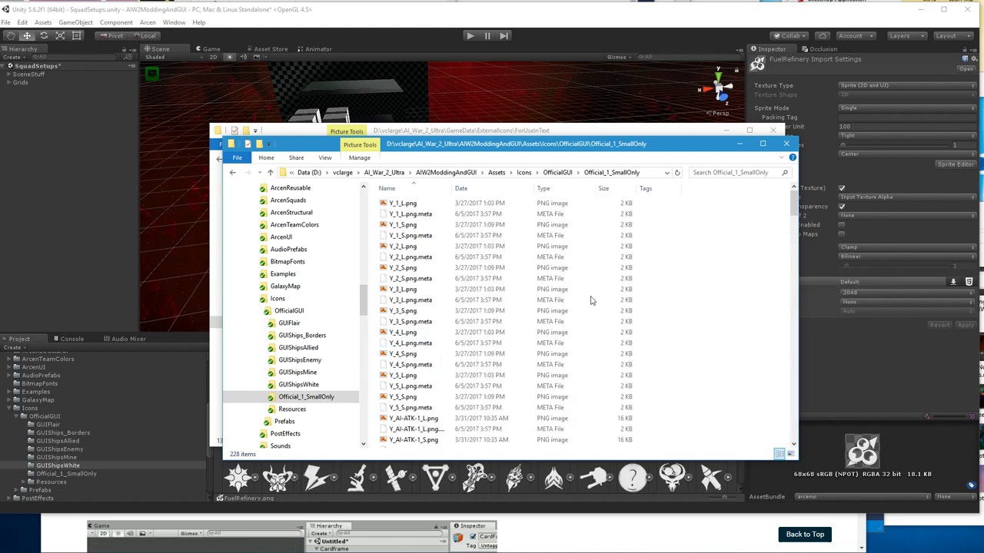
{"action": "left_click", "coordinate": [543, 189]}
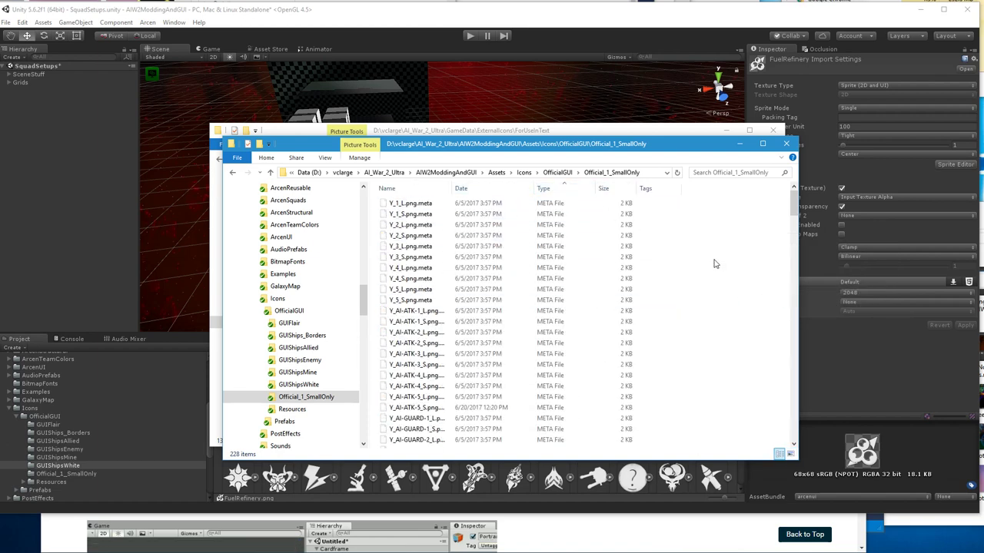
{"action": "scroll", "coordinate": [431, 403], "scroll_direction": "down", "scroll_amount": 4}
{"action": "scroll", "coordinate": [430, 404], "scroll_direction": "down", "scroll_amount": 10}
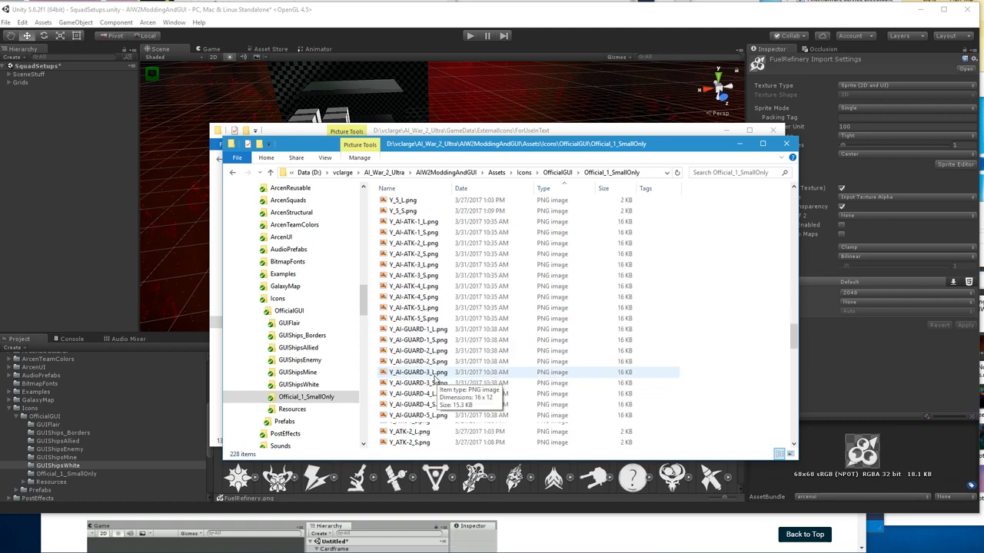
Step: Copy the large numeral icons Y_1_L through Y_5_L.png into ForUseInText
{"action": "left_click", "coordinate": [408, 275]}
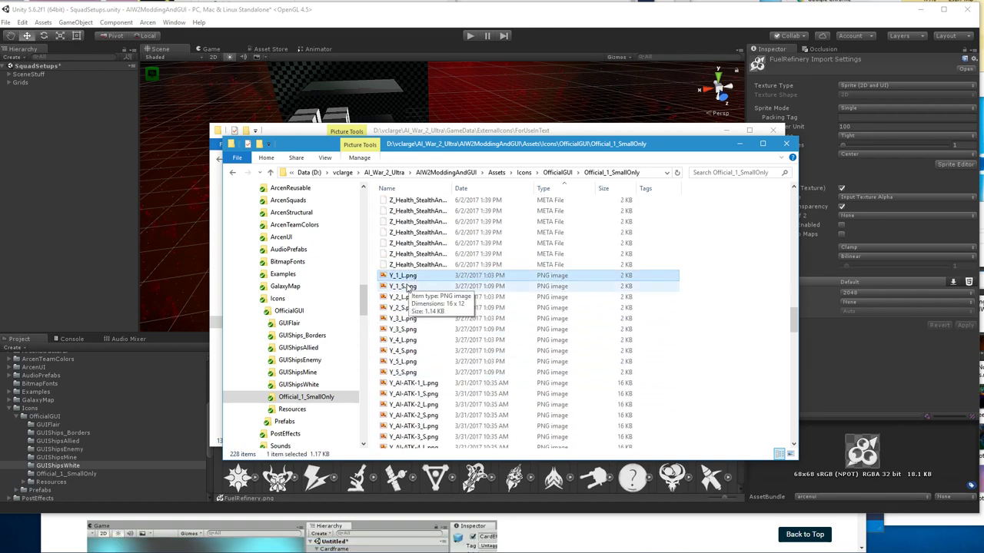
{"action": "double_click", "coordinate": [408, 286]}
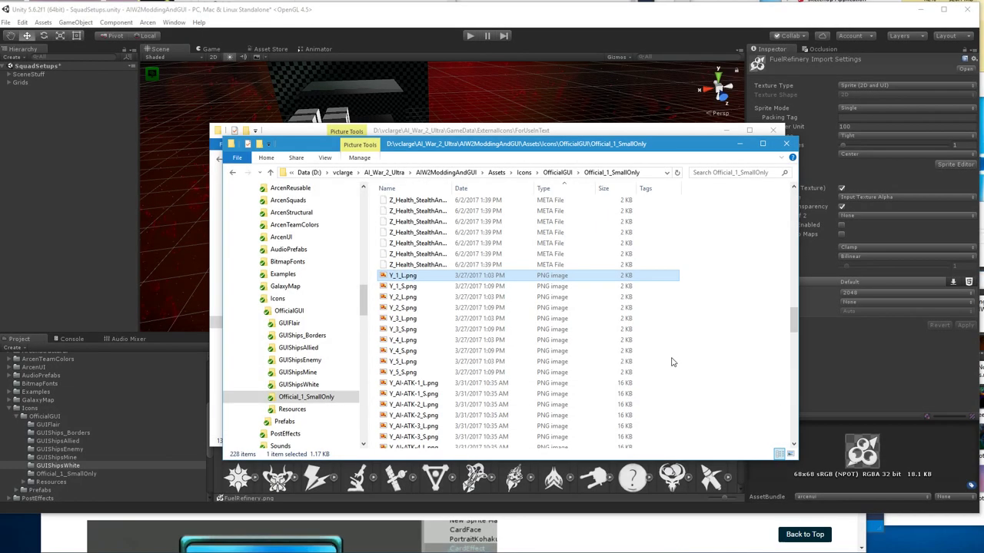
{"action": "left_click", "coordinate": [407, 297], "text": "ctrl"}
{"action": "left_click", "coordinate": [407, 318], "text": "ctrl"}
{"action": "left_click", "coordinate": [407, 340], "text": "ctrl"}
{"action": "left_click", "coordinate": [408, 361], "text": "ctrl"}
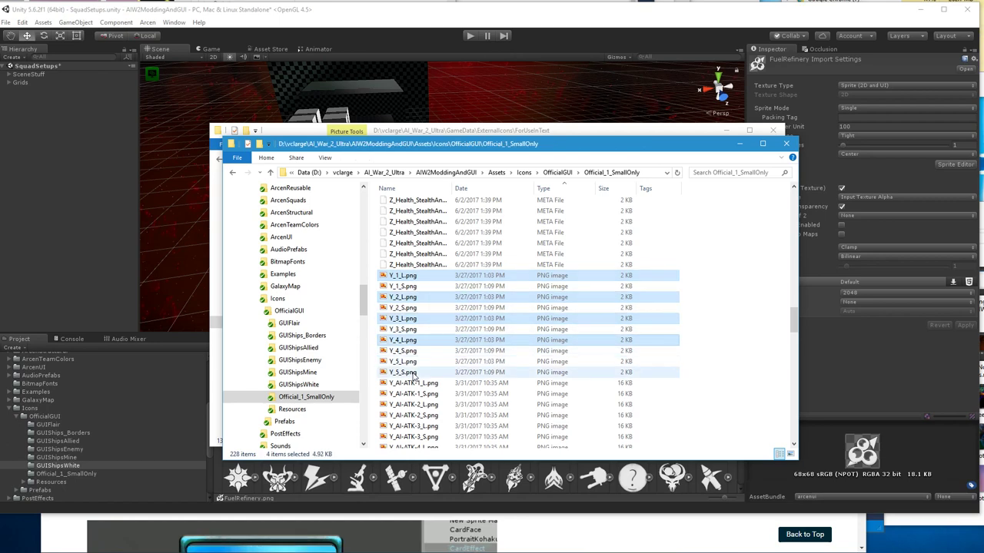
{"action": "left_click", "coordinate": [330, 128]}
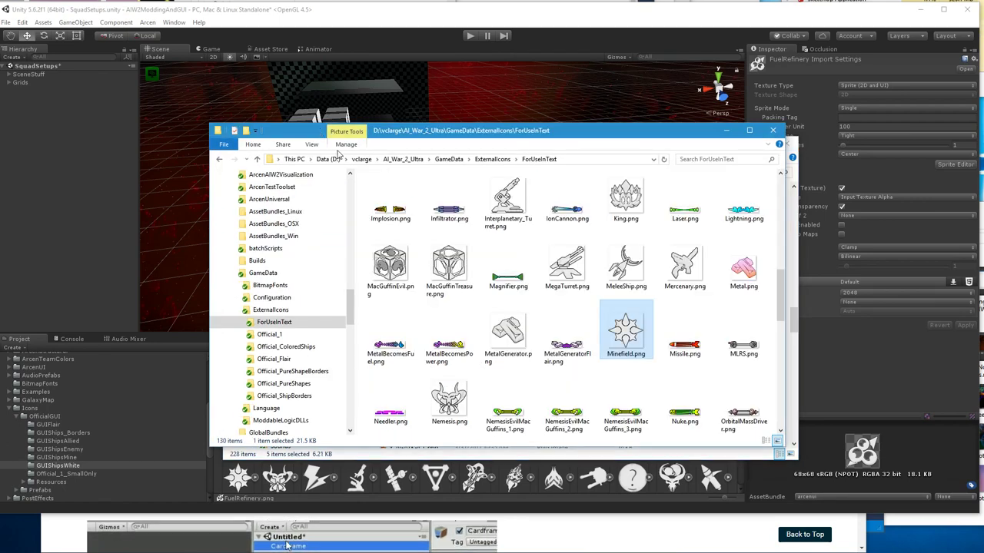
{"action": "key", "text": "ctrl+v"}
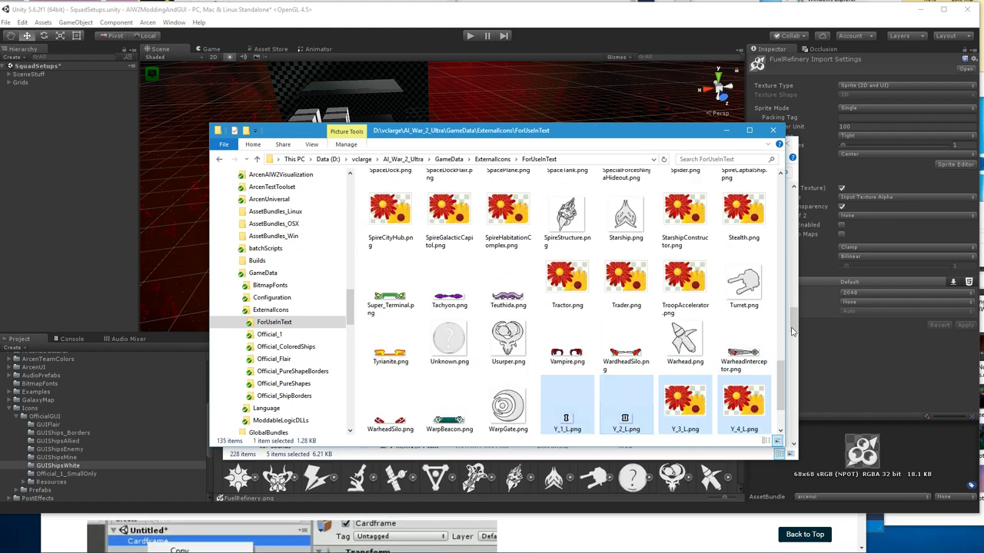
Step: Go up to ExternalIcons and open ForUseInText.tps in TexturePacker
{"action": "key", "text": "alt+Tab"}
{"action": "scroll", "coordinate": [596, 342], "scroll_direction": "down", "scroll_amount": 15}
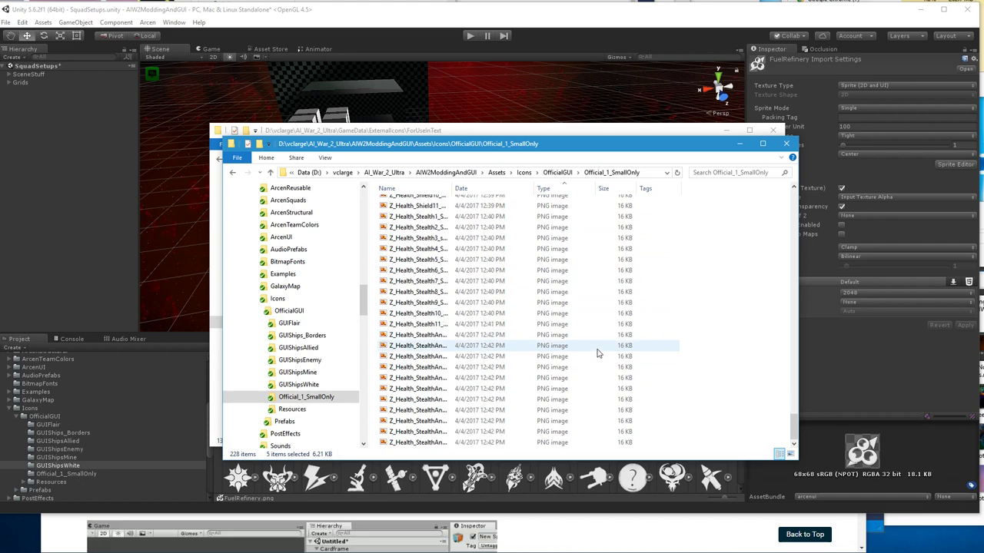
{"action": "key", "text": "alt+Tab"}
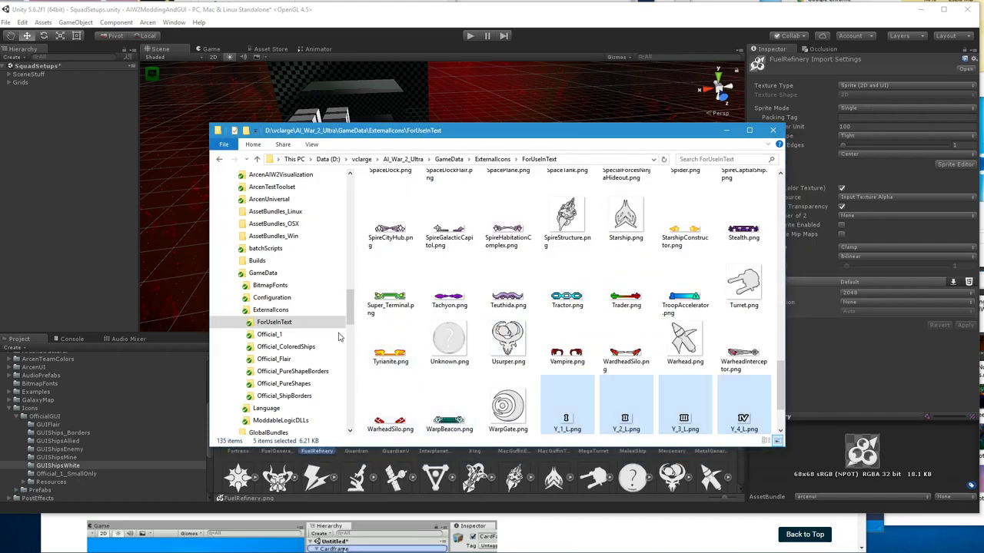
{"action": "left_click", "coordinate": [270, 310]}
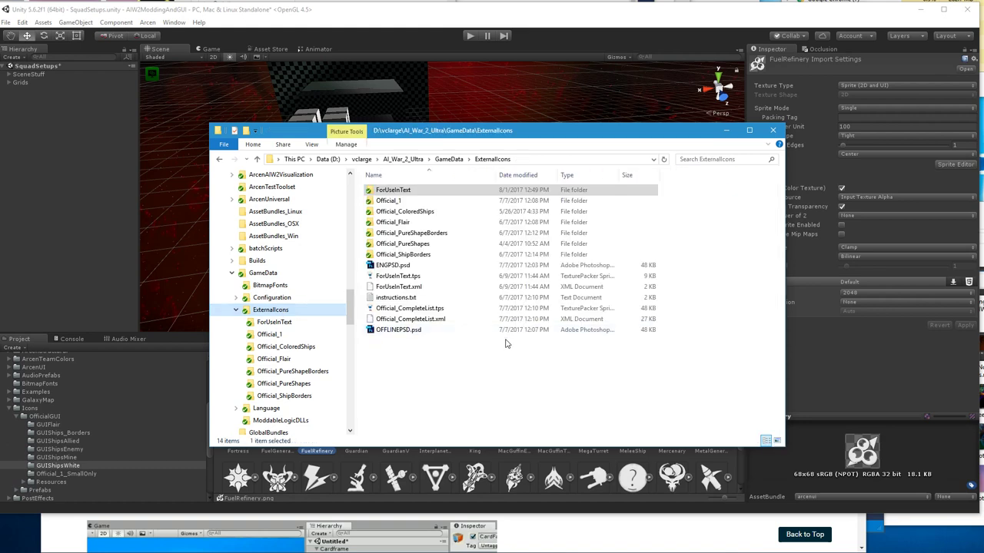
{"action": "left_click", "coordinate": [391, 277]}
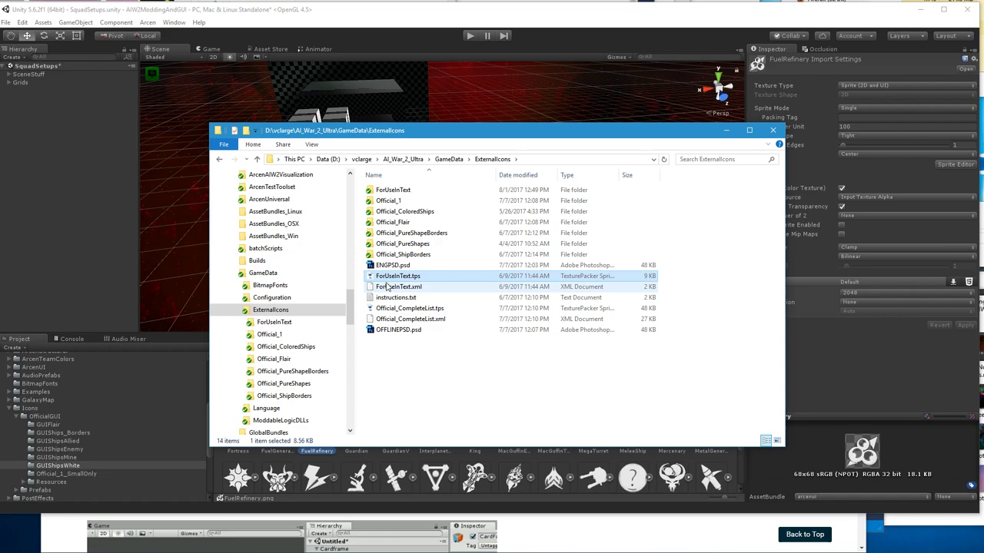
{"action": "double_click", "coordinate": [390, 277]}
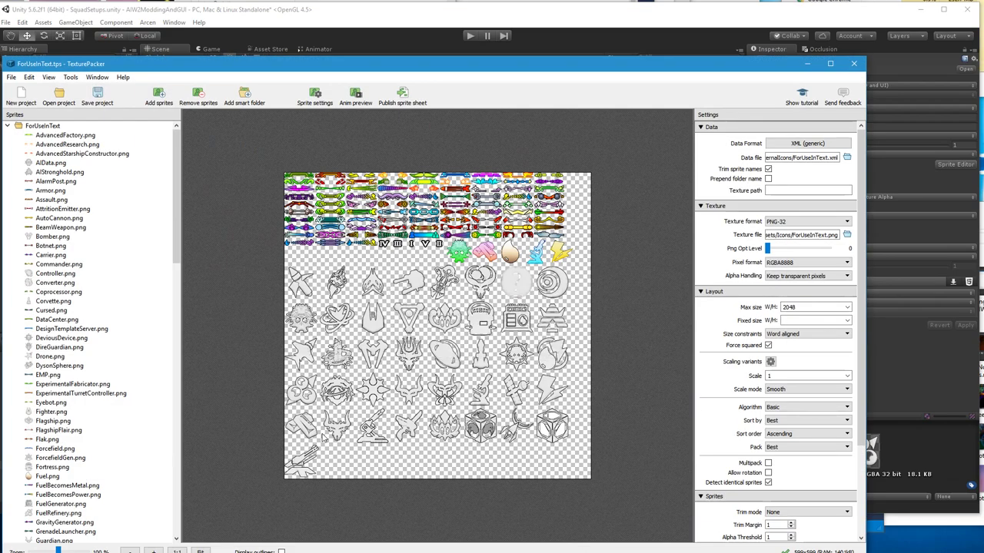
Step: Save the ForUseInText project, publish its updated sprite sheet, and close TexturePacker
{"action": "left_click", "coordinate": [110, 100]}
{"action": "left_click", "coordinate": [402, 94]}
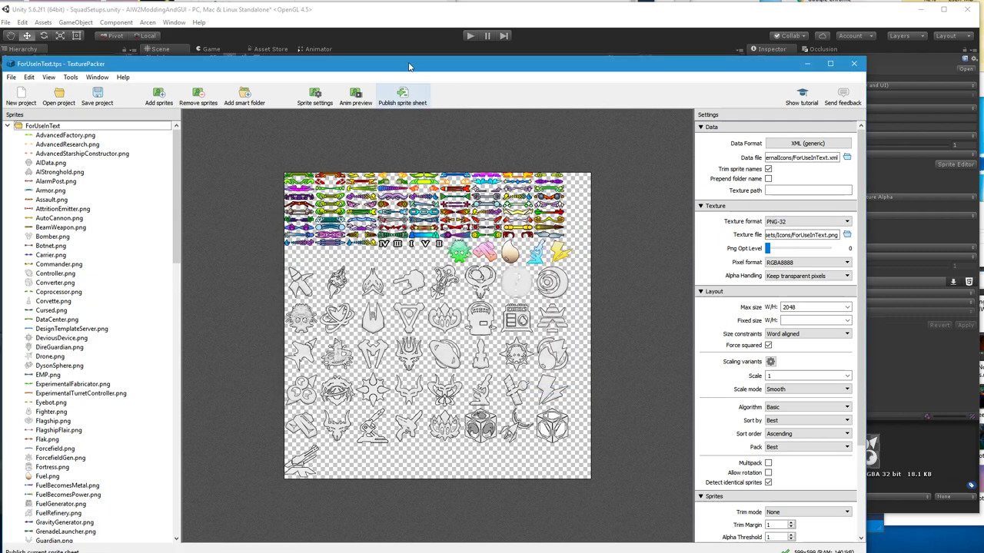
{"action": "left_click", "coordinate": [853, 64]}
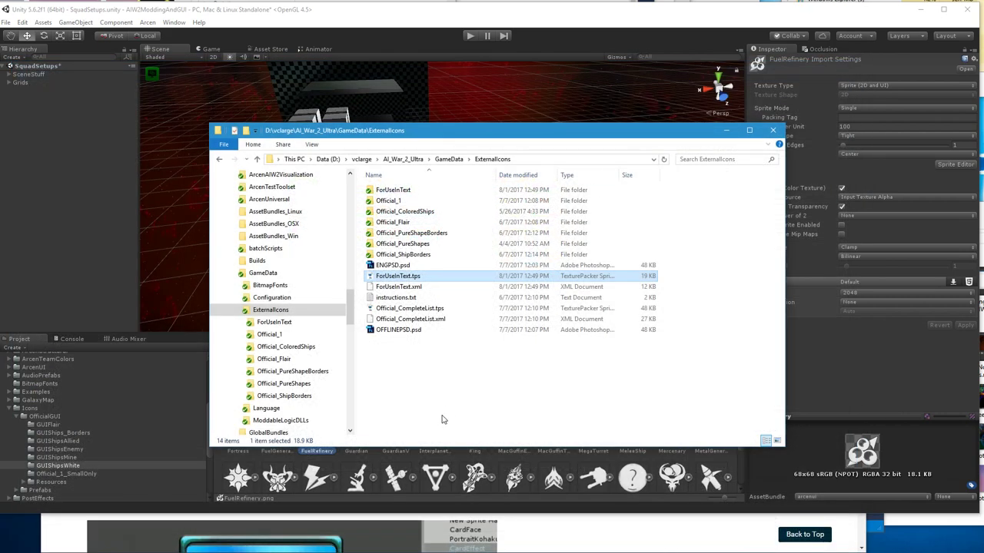
{"action": "left_click", "coordinate": [441, 59]}
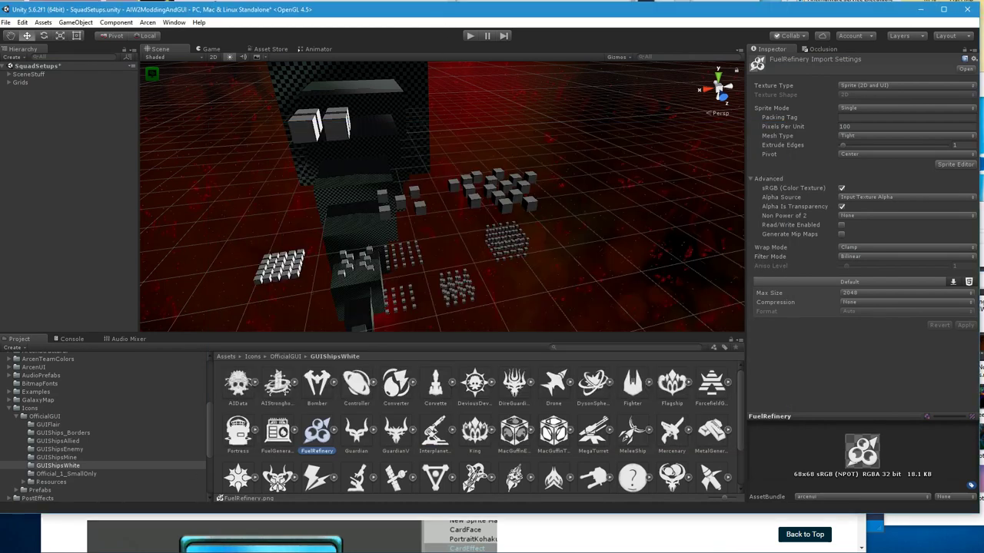
Step: Inspect the reimported ForUseInText atlas (599×599 RGBA 32-bit) in Icons, then return to File Explorer
{"action": "left_click", "coordinate": [29, 408]}
{"action": "left_click", "coordinate": [358, 382]}
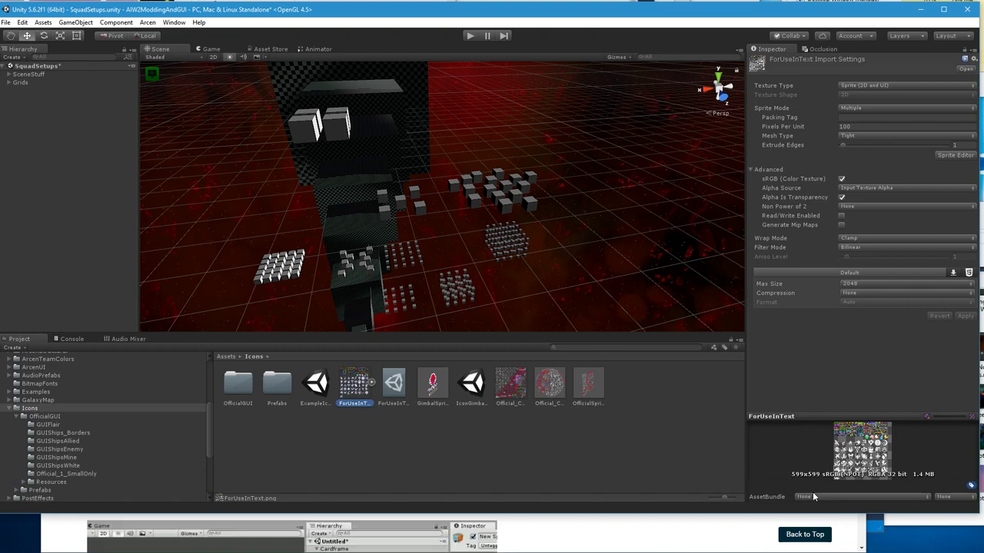
{"action": "key", "text": "alt+Tab"}
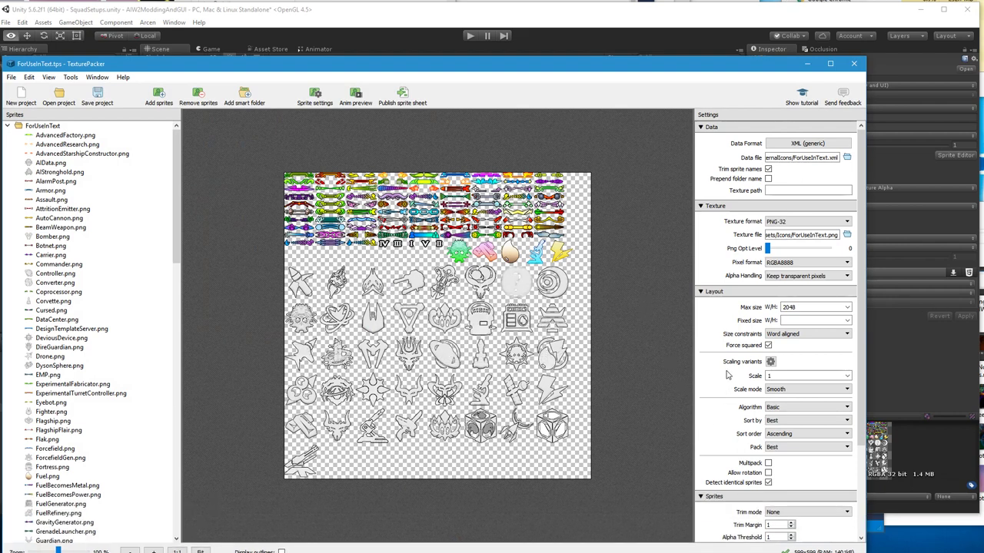
Step: Review the ForUseInText sheet's settings, keeping packing quality at Best
{"action": "scroll", "coordinate": [727, 455], "scroll_direction": "down", "scroll_amount": 3}
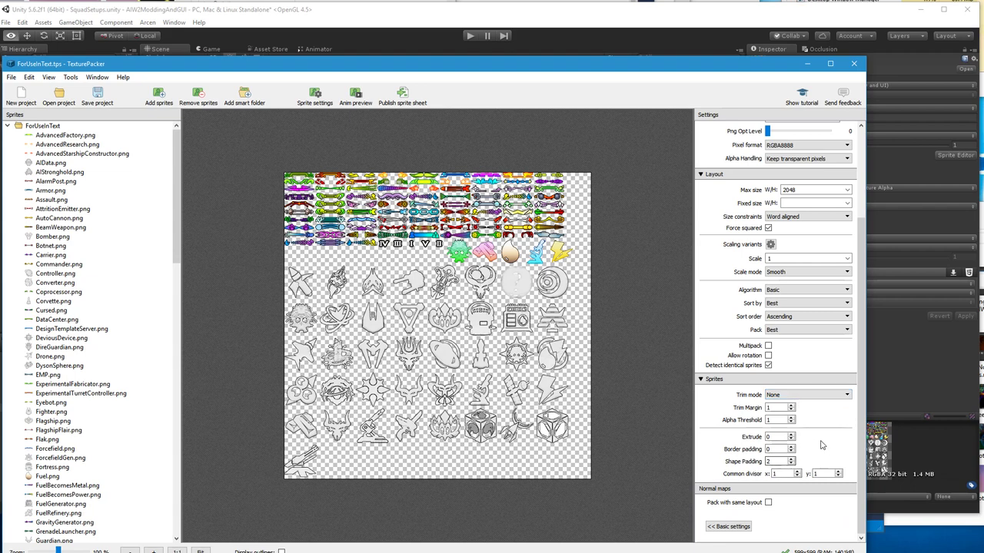
{"action": "scroll", "coordinate": [826, 446], "scroll_direction": "up", "scroll_amount": 3}
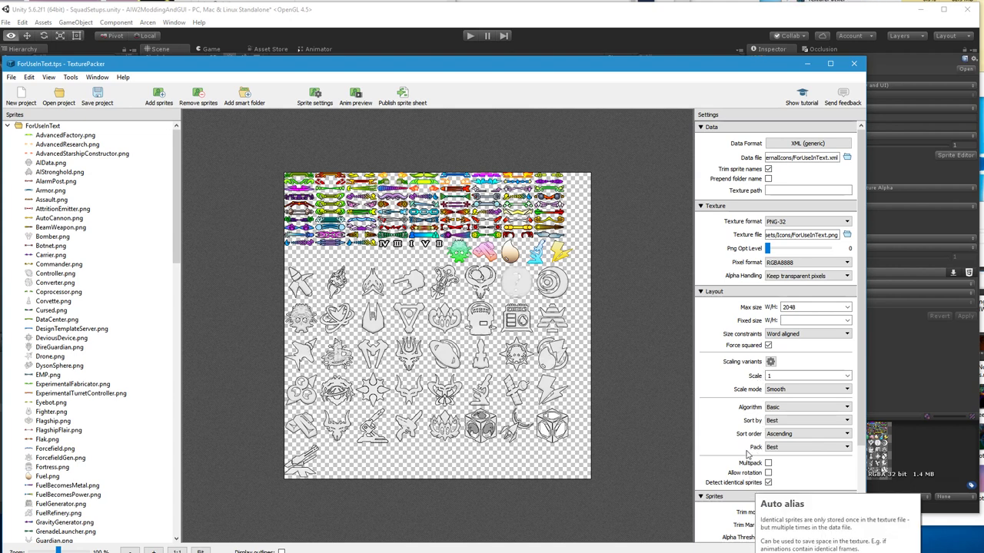
{"action": "left_click", "coordinate": [775, 448]}
{"action": "left_click", "coordinate": [771, 459]}
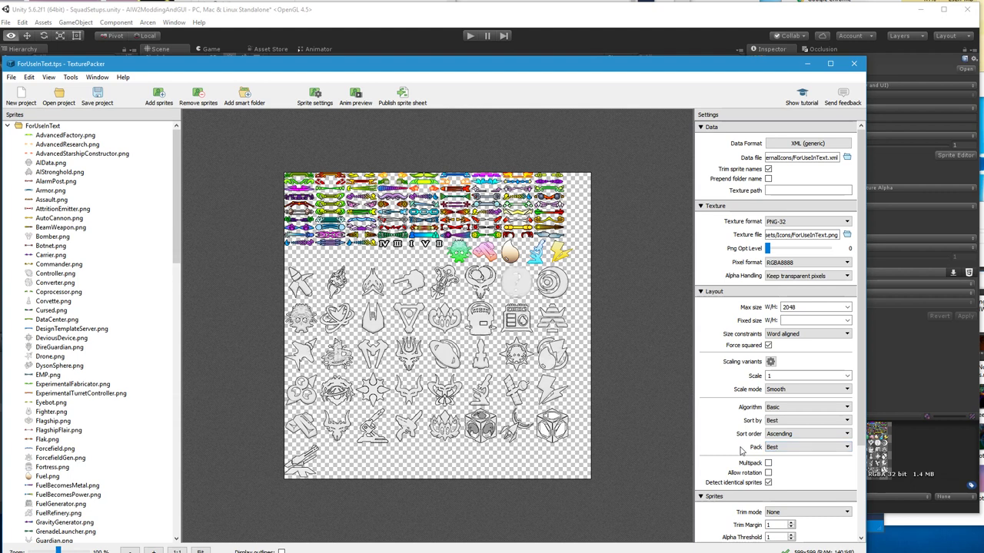
{"action": "scroll", "coordinate": [741, 454], "scroll_direction": "down", "scroll_amount": 3}
{"action": "scroll", "coordinate": [739, 488], "scroll_direction": "down", "scroll_amount": 2}
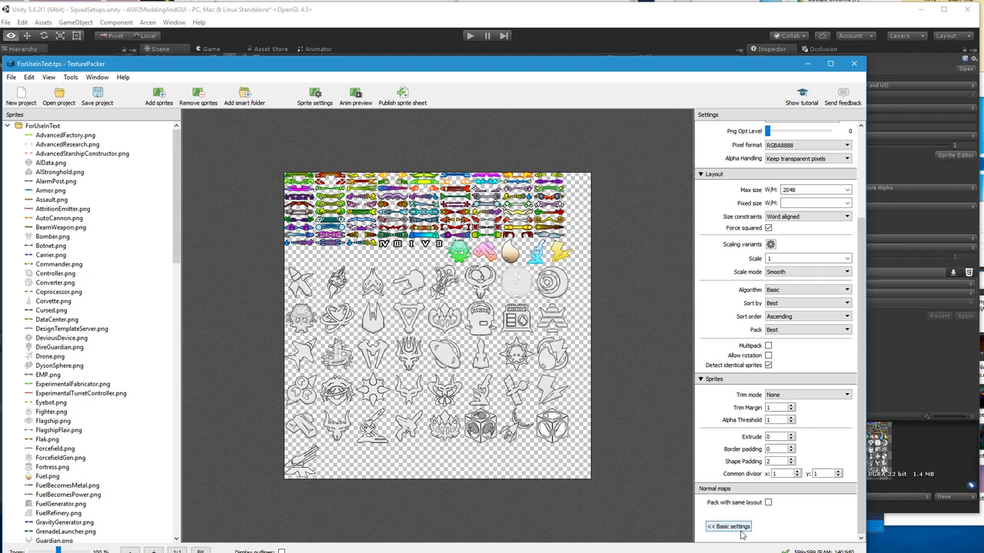
{"action": "scroll", "coordinate": [740, 526], "scroll_direction": "up", "scroll_amount": 5}
{"action": "scroll", "coordinate": [740, 517], "scroll_direction": "down", "scroll_amount": 5}
Step: Toggle Basic/Advanced settings and view the Scaling variants dialog without changing anything
{"action": "left_click", "coordinate": [740, 526]}
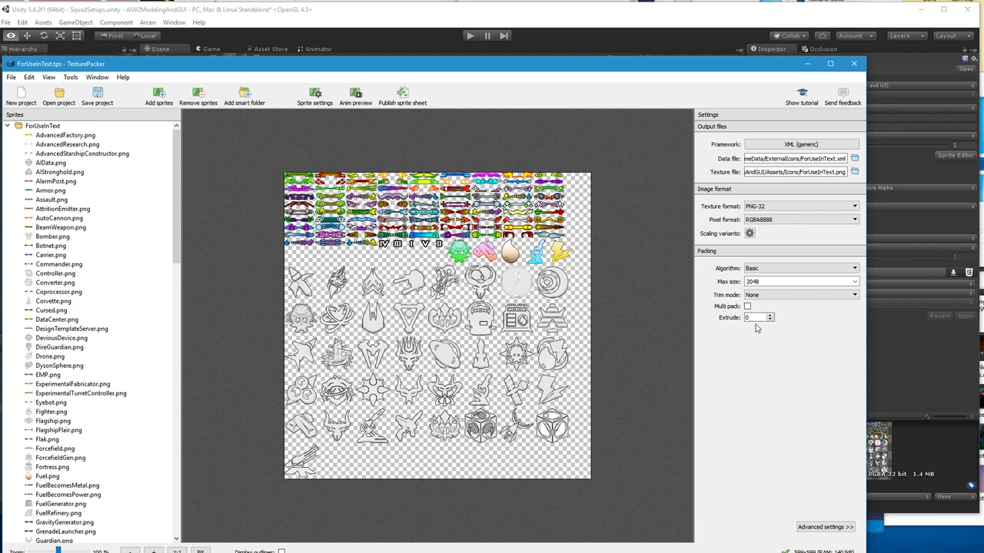
{"action": "left_click", "coordinate": [751, 234]}
{"action": "left_click", "coordinate": [549, 153]}
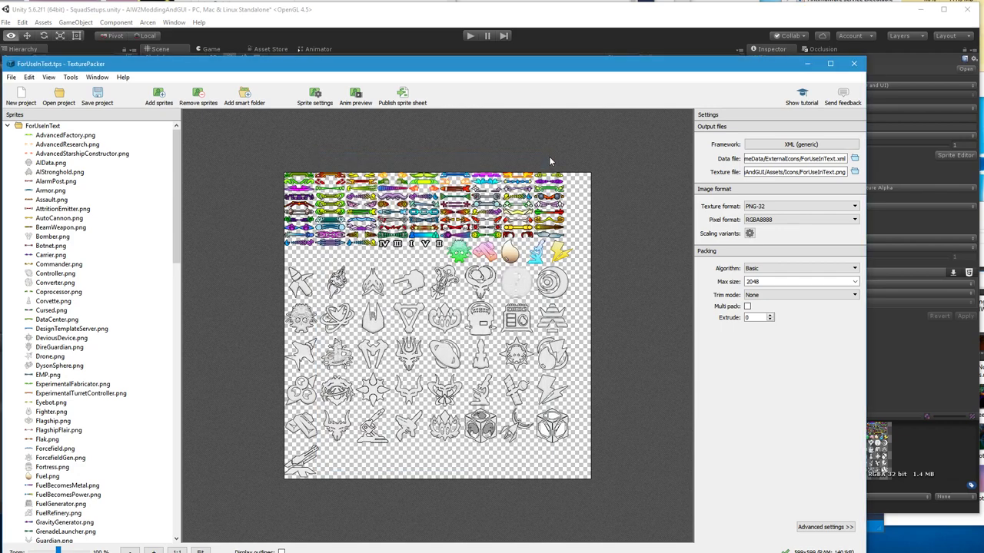
{"action": "left_click", "coordinate": [825, 527]}
{"action": "scroll", "coordinate": [730, 232], "scroll_direction": "up", "scroll_amount": 3}
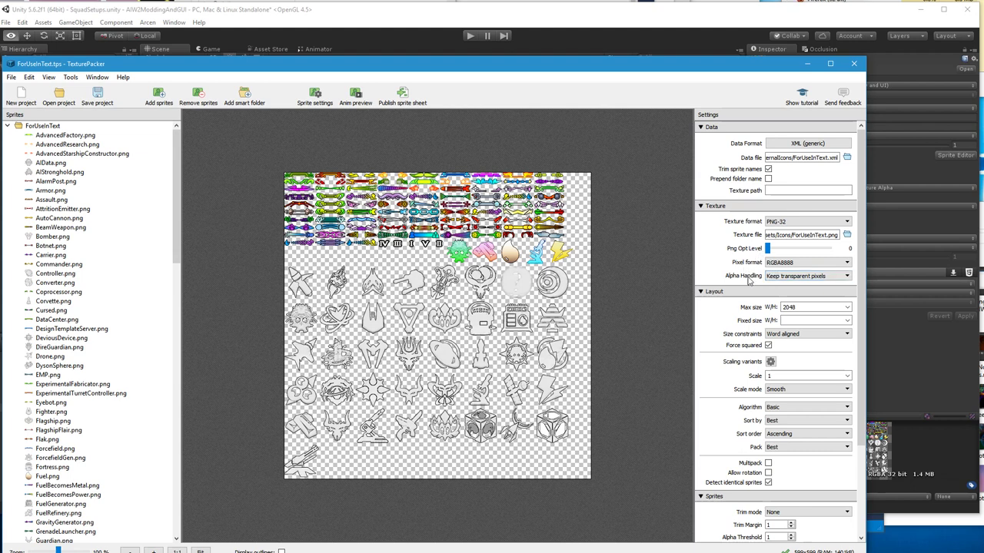
{"action": "left_click", "coordinate": [770, 336]}
Step: Keep the sheet's size constraints set to POT (Power of 2)
{"action": "left_click", "coordinate": [777, 348]}
{"action": "left_click", "coordinate": [778, 335]}
{"action": "left_click", "coordinate": [779, 343]}
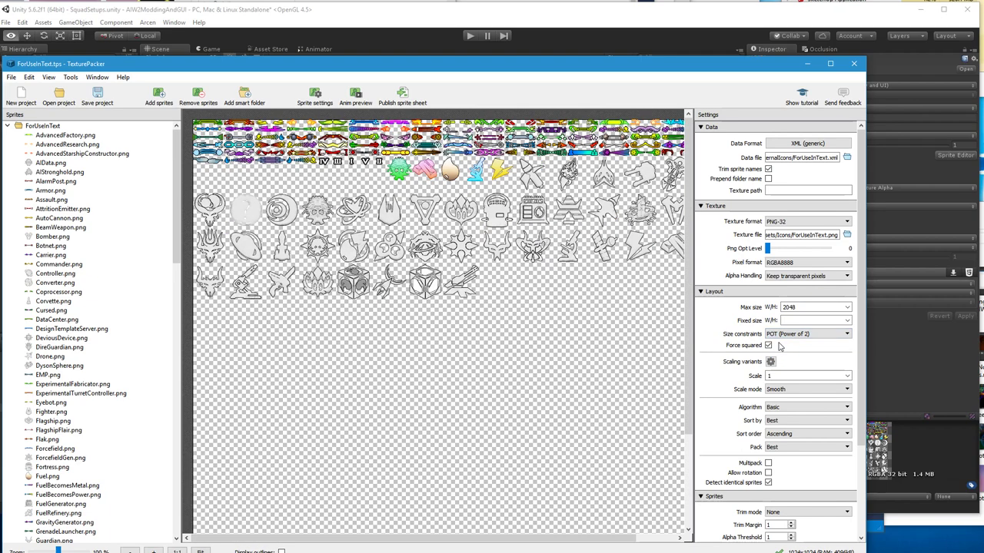
{"action": "scroll", "coordinate": [600, 268], "scroll_direction": "down", "scroll_amount": 1, "text": "ctrl"}
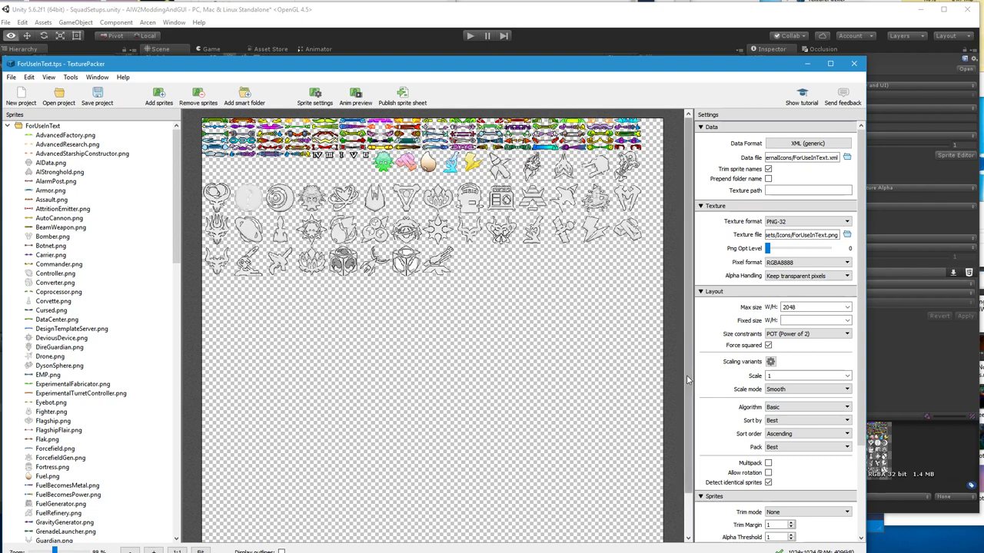
{"action": "scroll", "coordinate": [651, 249], "scroll_direction": "up", "scroll_amount": 5, "text": "ctrl"}
{"action": "scroll", "coordinate": [651, 249], "scroll_direction": "down", "scroll_amount": 5, "text": "ctrl"}
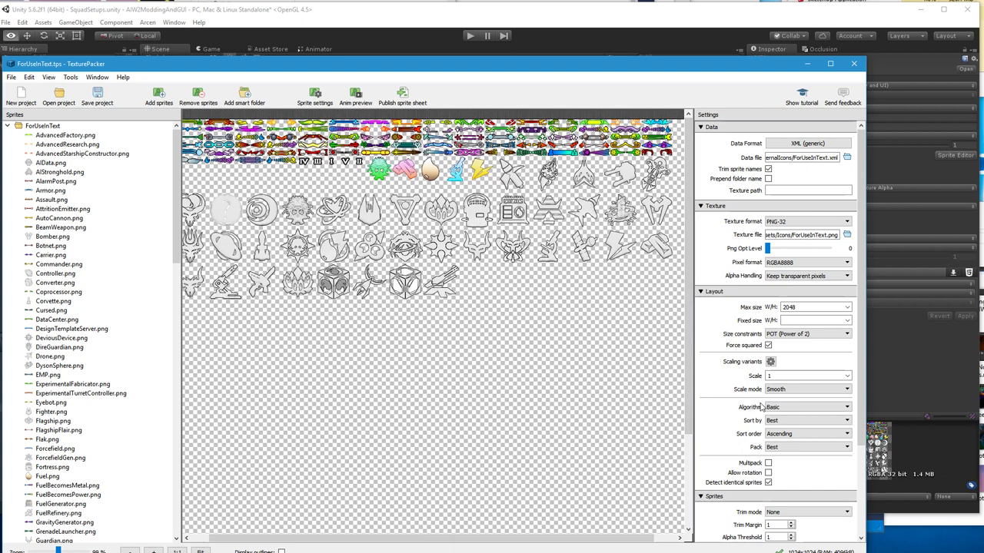
{"action": "scroll", "coordinate": [756, 409], "scroll_direction": "down", "scroll_amount": 3}
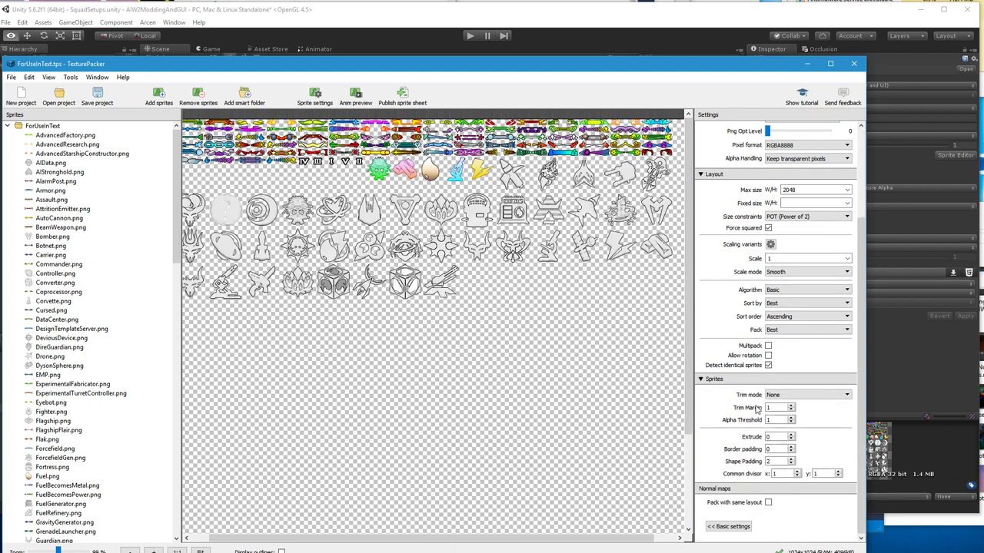
{"action": "scroll", "coordinate": [750, 317], "scroll_direction": "up", "scroll_amount": 2}
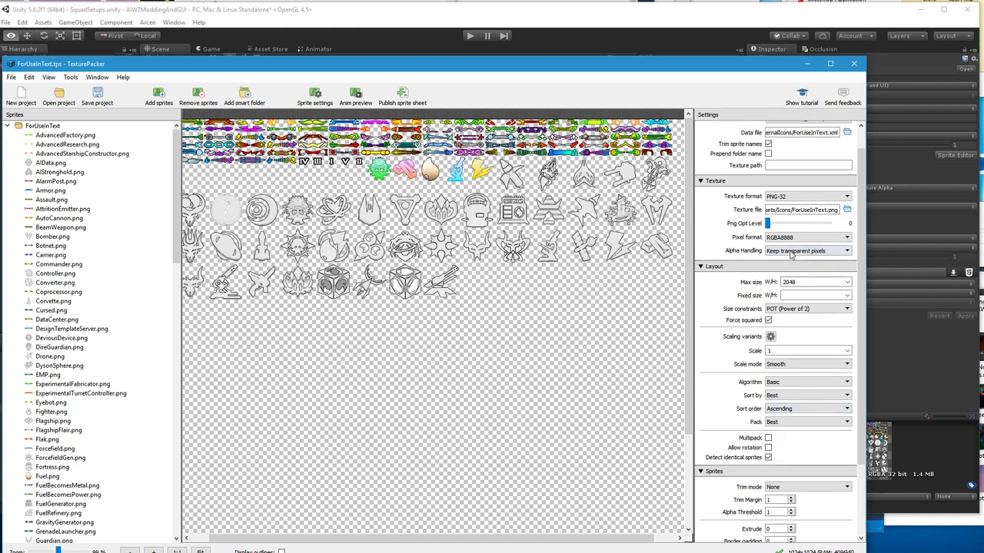
{"action": "left_click", "coordinate": [791, 309]}
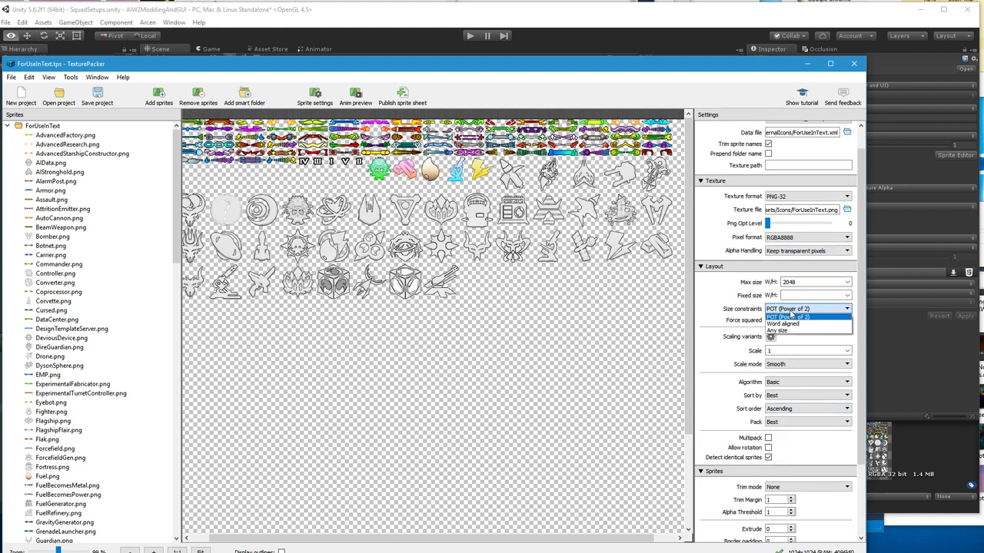
{"action": "left_click", "coordinate": [687, 312]}
Step: Turn off Force squared and publish the icon atlas as a 512×1024 sheet
{"action": "left_click", "coordinate": [768, 320]}
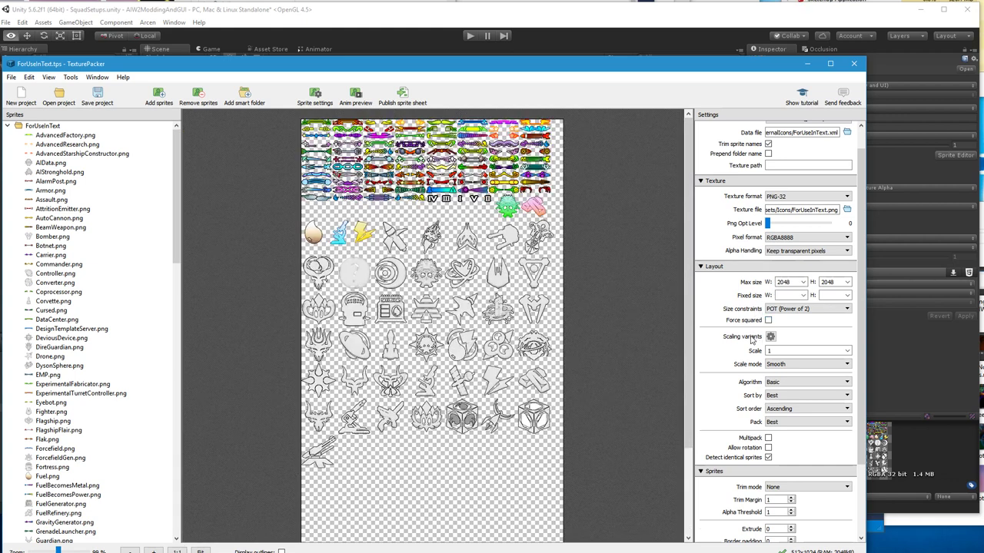
{"action": "scroll", "coordinate": [751, 338], "scroll_direction": "down", "scroll_amount": 3}
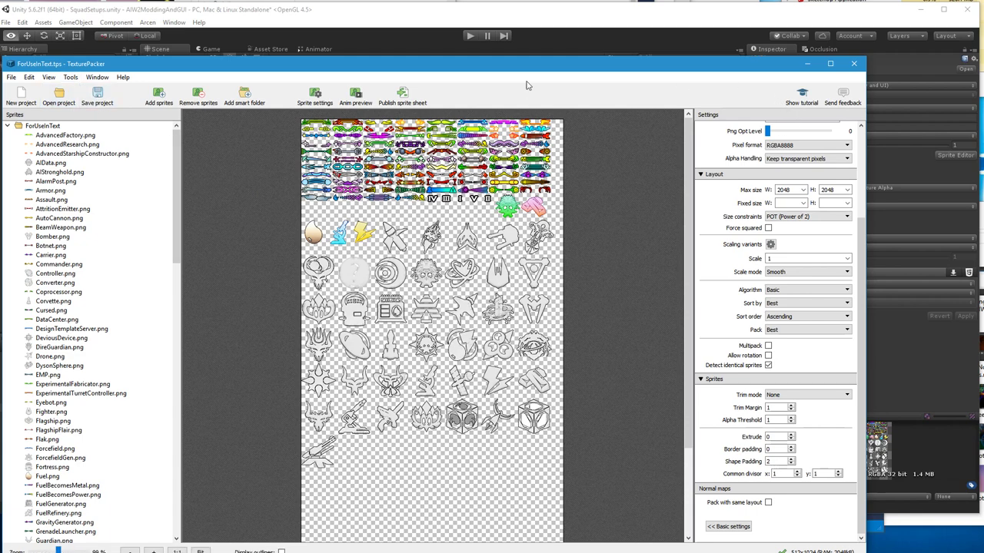
{"action": "left_click", "coordinate": [404, 98]}
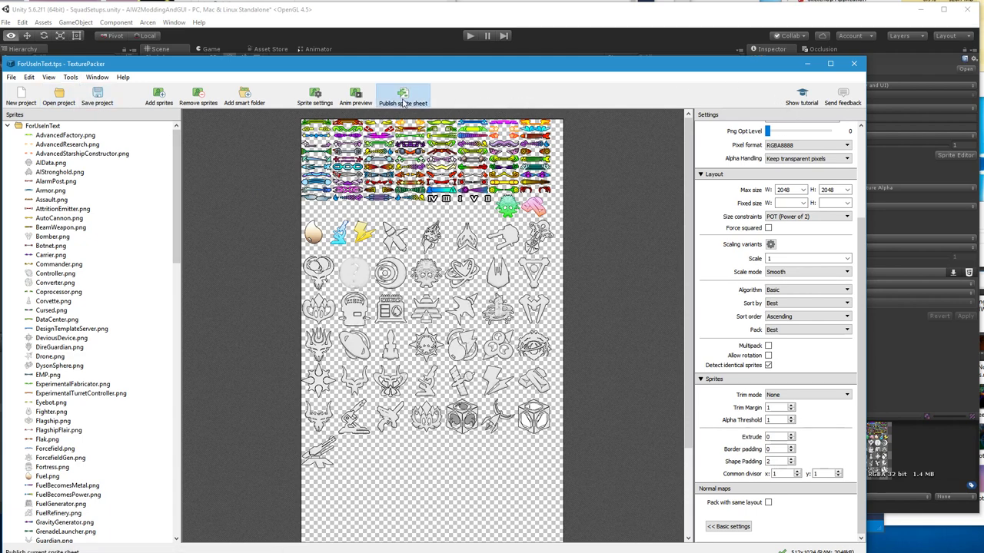
{"action": "left_click", "coordinate": [374, 28]}
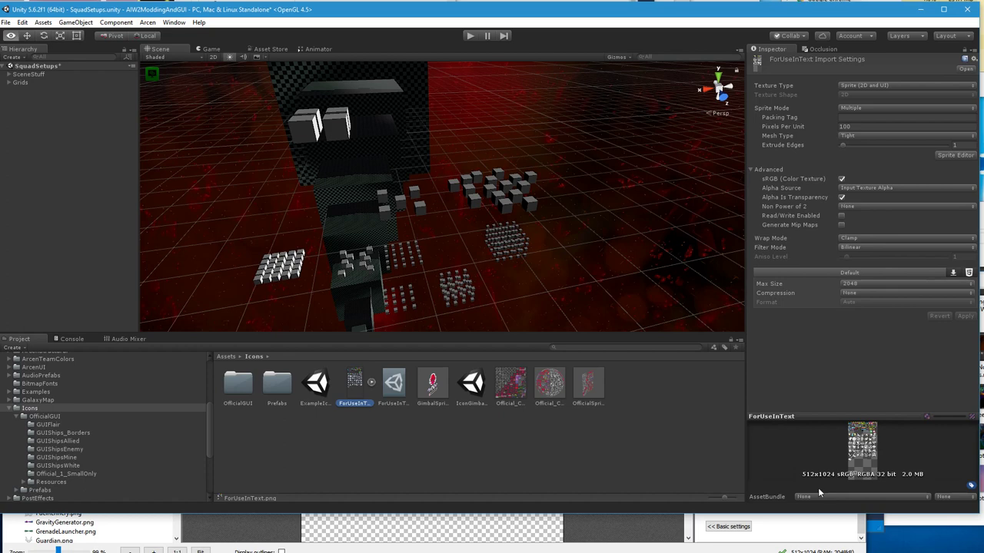
Step: Open the ForUseInText atlas in the Sprite Editor and revert its unsaved slicing
{"action": "left_click", "coordinate": [955, 155]}
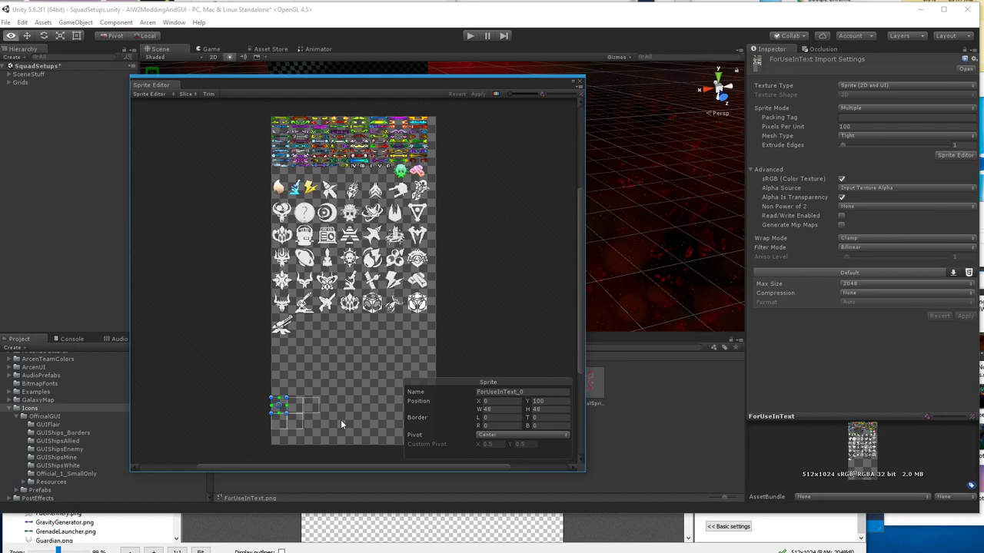
{"action": "scroll", "coordinate": [283, 426], "scroll_direction": "up", "scroll_amount": 2}
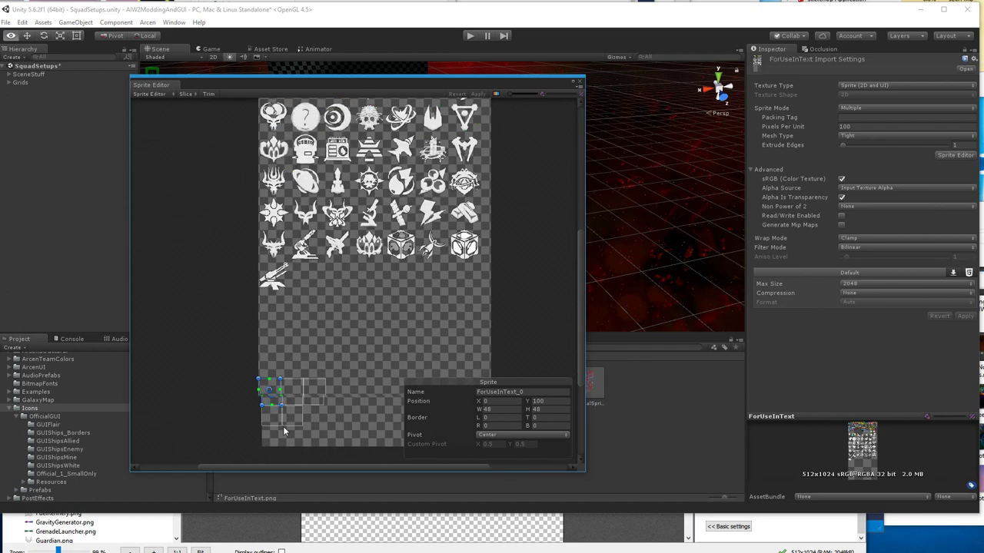
{"action": "left_click", "coordinate": [186, 93]}
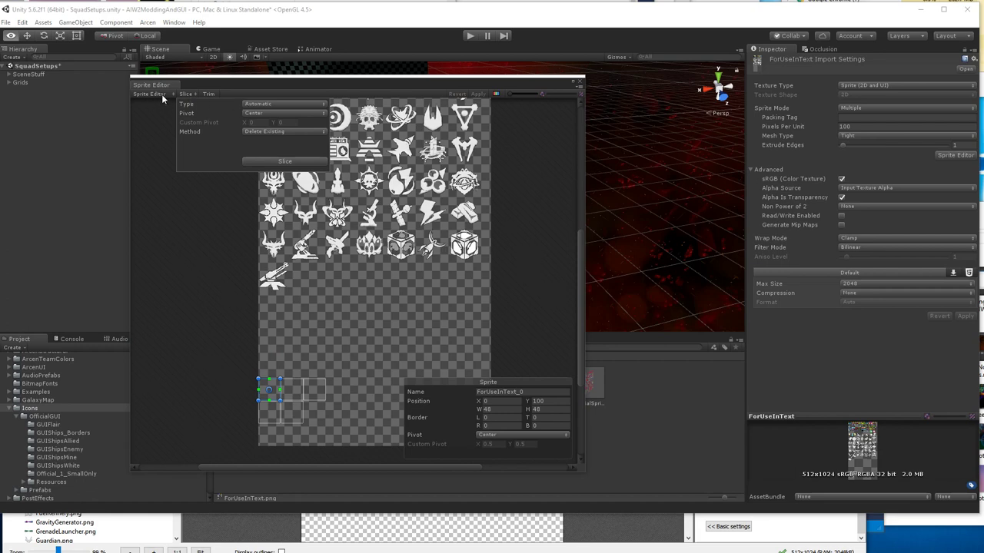
{"action": "left_click", "coordinate": [162, 95]}
{"action": "left_click", "coordinate": [185, 93]}
{"action": "left_click", "coordinate": [207, 94]}
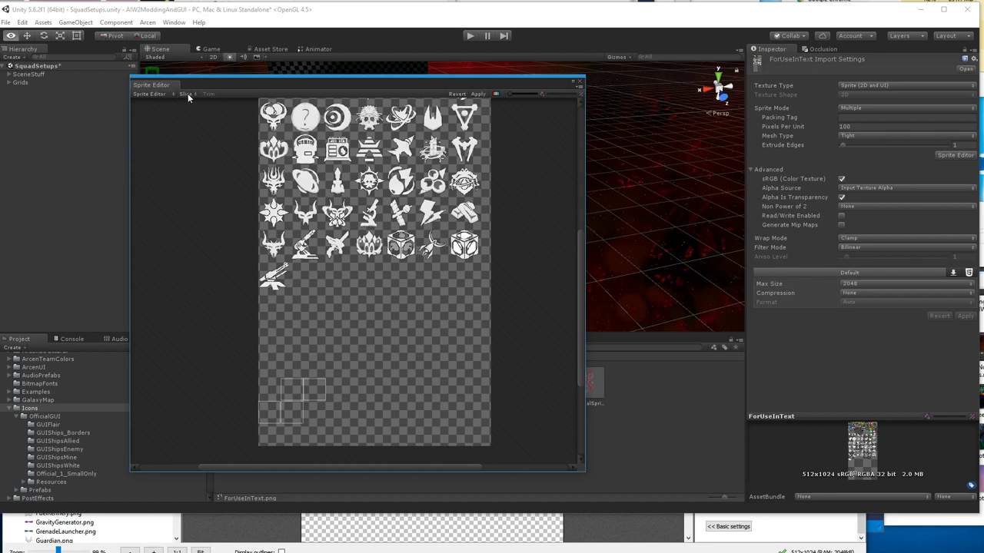
{"action": "left_click", "coordinate": [187, 93]}
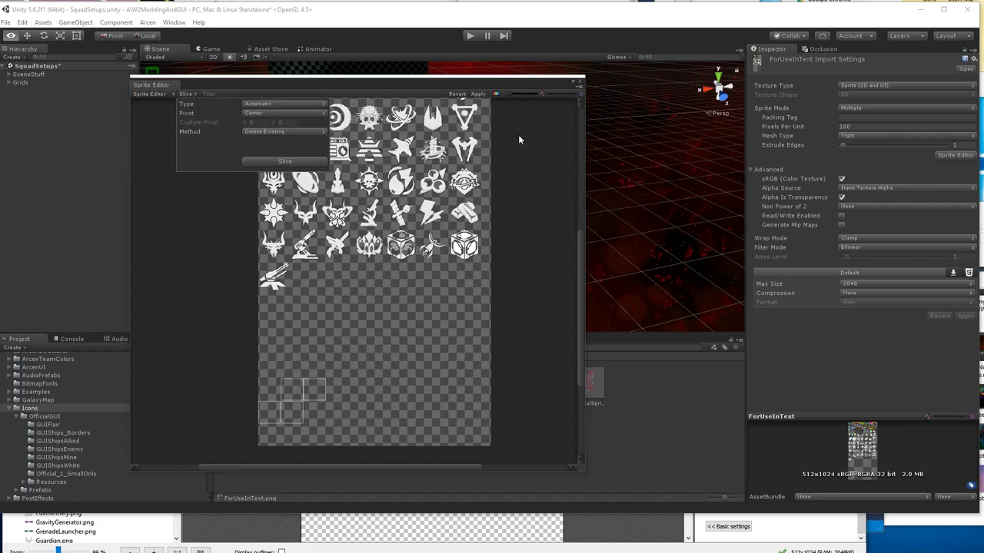
{"action": "left_click", "coordinate": [457, 94]}
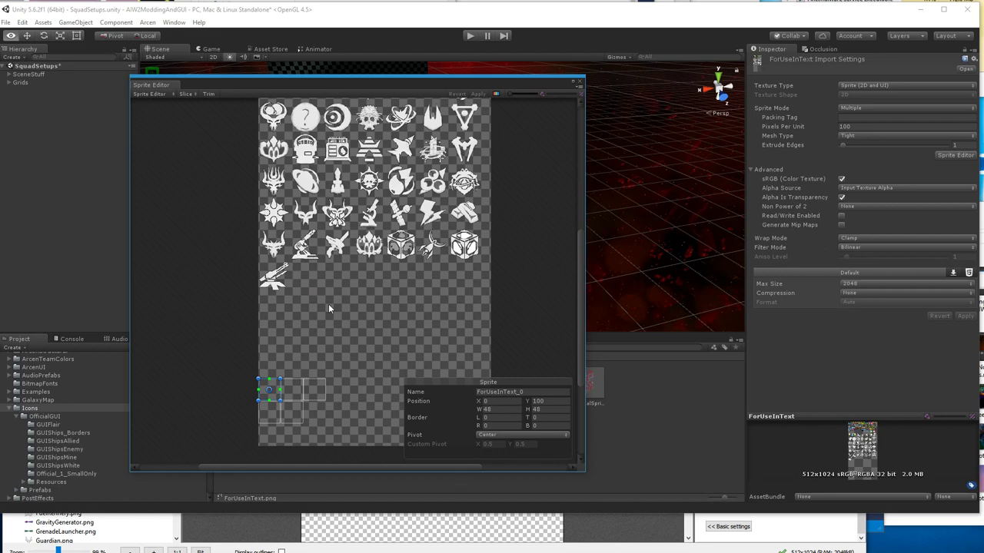
Step: Close the Sprite Editor and set the atlas's Sprite Mode to Single
{"action": "left_click", "coordinate": [581, 83]}
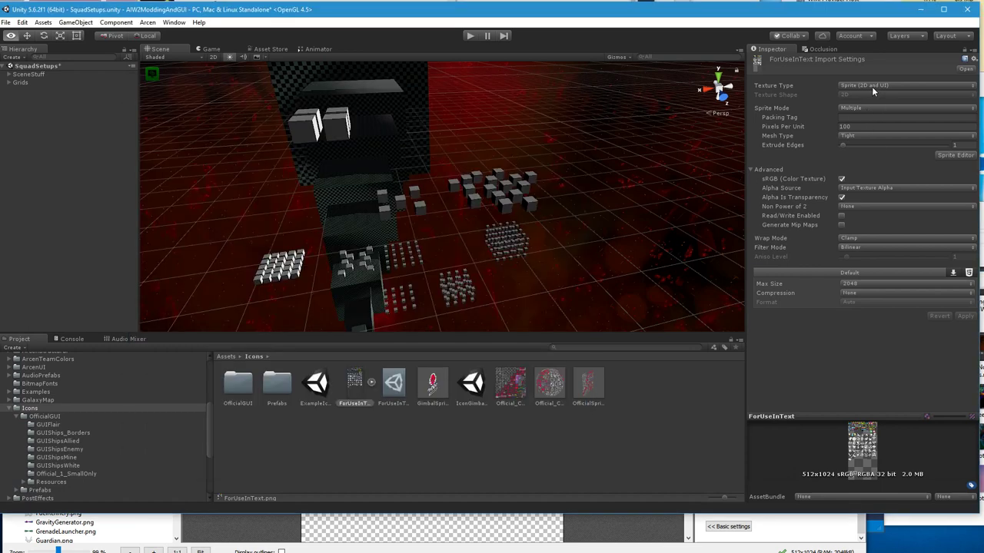
{"action": "left_click", "coordinate": [872, 108]}
{"action": "left_click", "coordinate": [855, 117]}
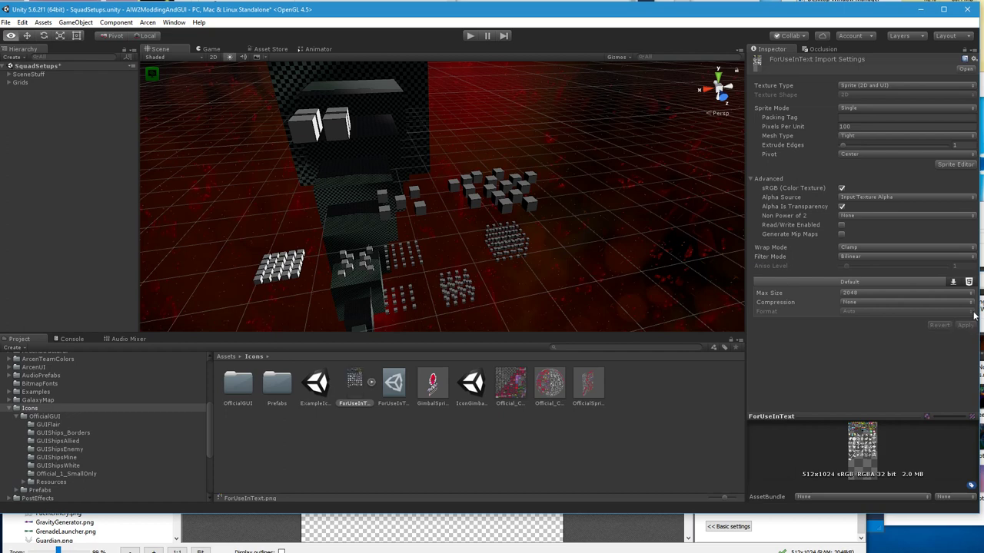
Step: Switch the atlas's Sprite Mode back to Multiple and apply the import settings
{"action": "left_click", "coordinate": [861, 108]}
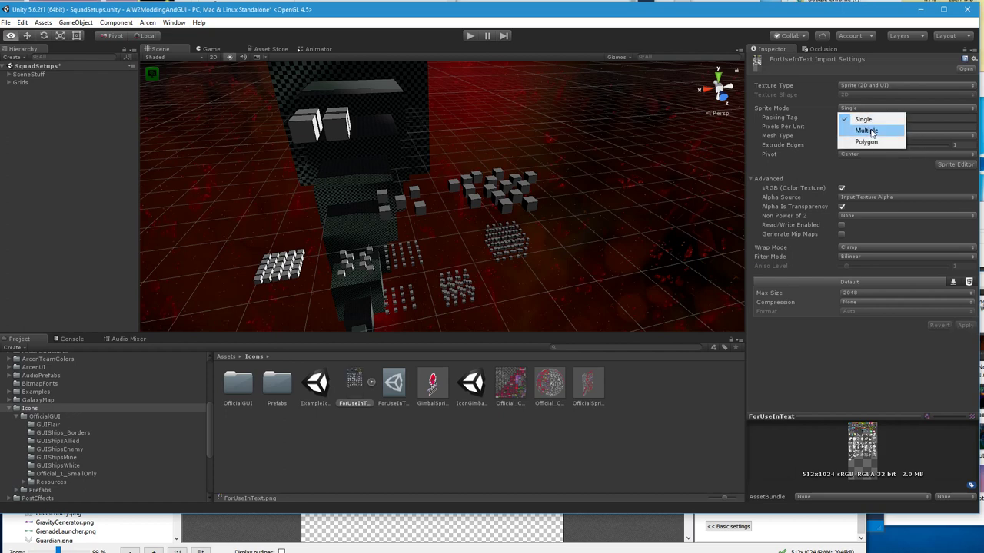
{"action": "left_click", "coordinate": [866, 130]}
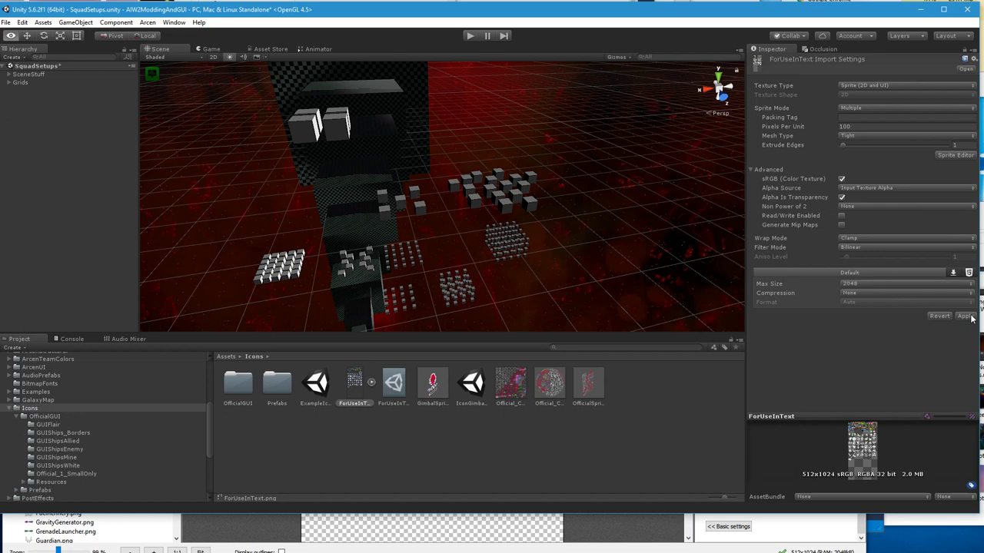
{"action": "left_click", "coordinate": [967, 315]}
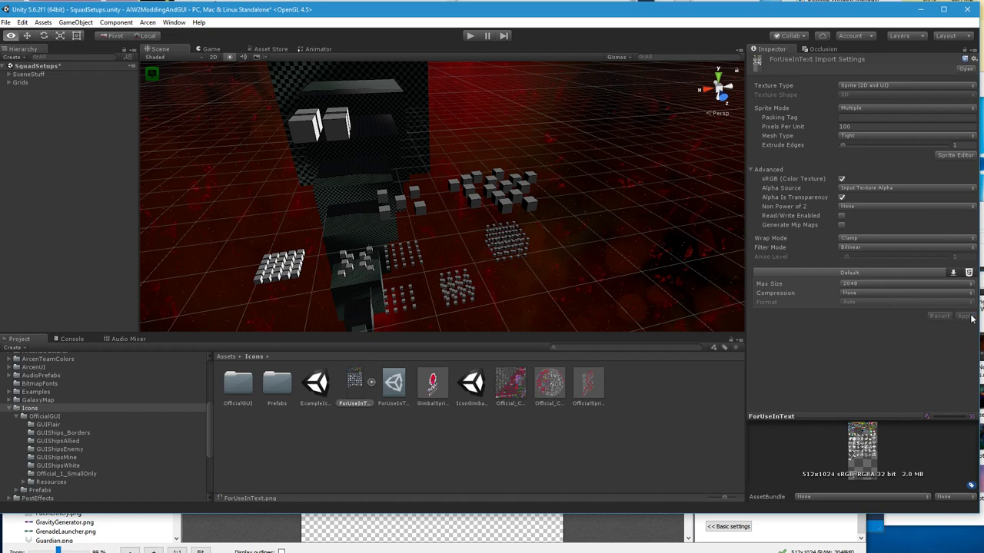
Step: Slice the atlas automatically into individual icon sprites in the Sprite Editor
{"action": "left_click", "coordinate": [954, 154]}
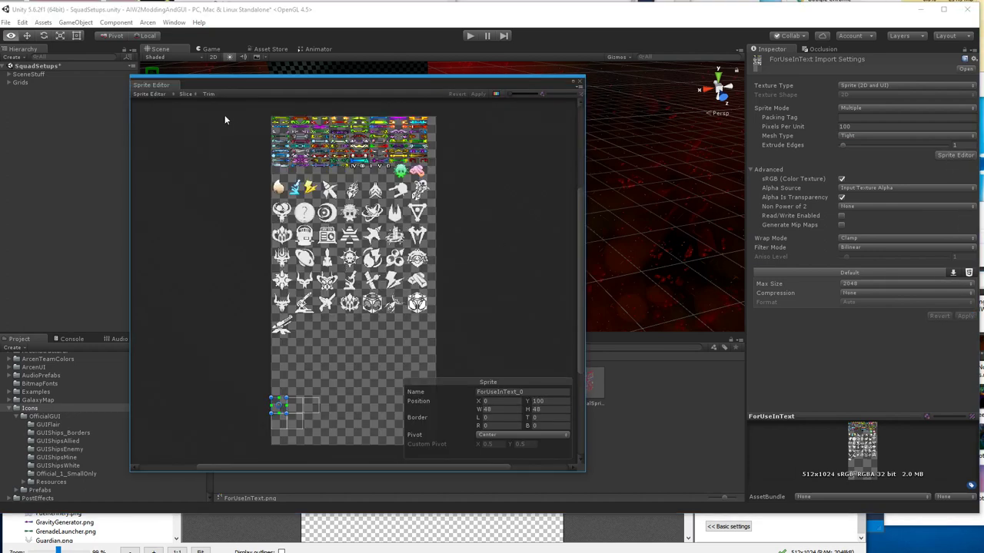
{"action": "left_click", "coordinate": [187, 94]}
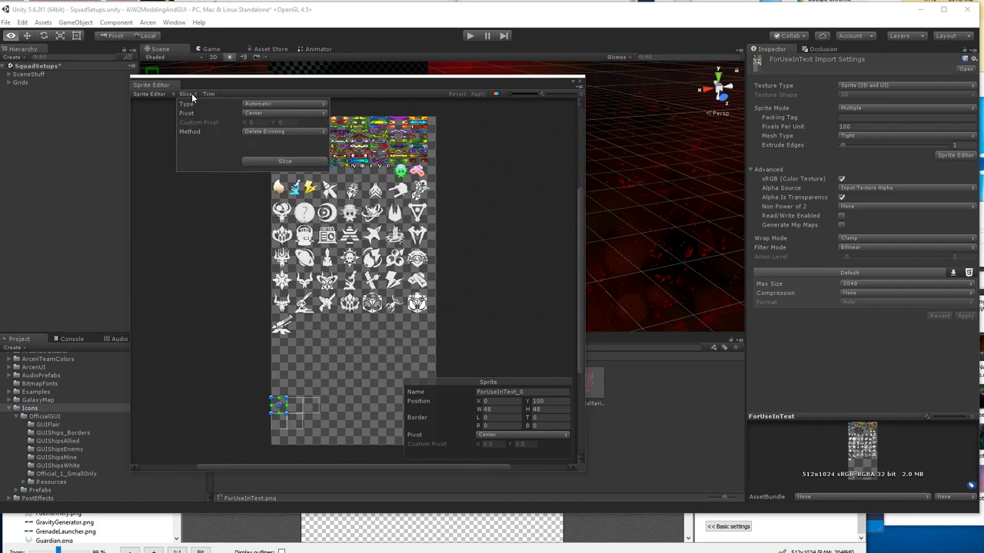
{"action": "left_click", "coordinate": [254, 105]}
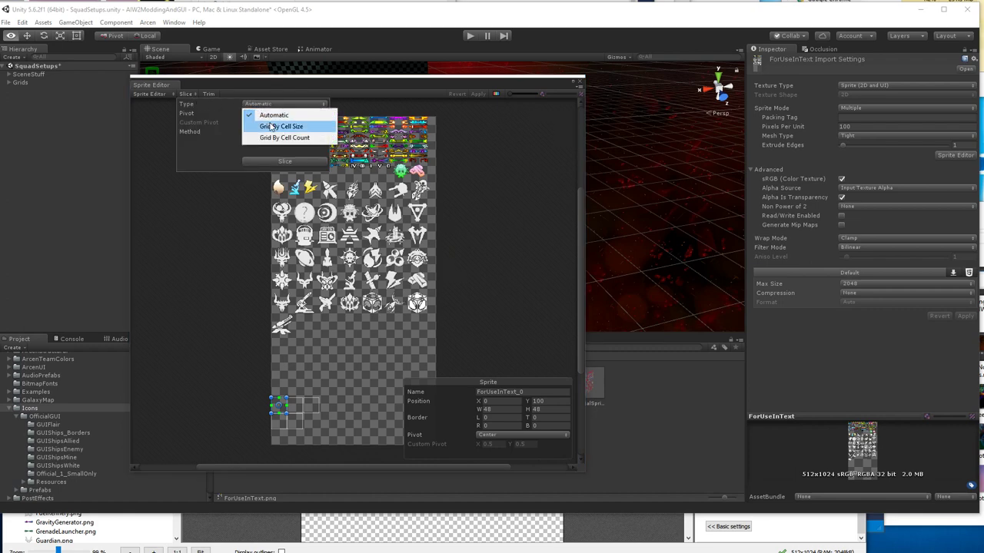
{"action": "left_click", "coordinate": [271, 126]}
{"action": "left_click", "coordinate": [256, 105]}
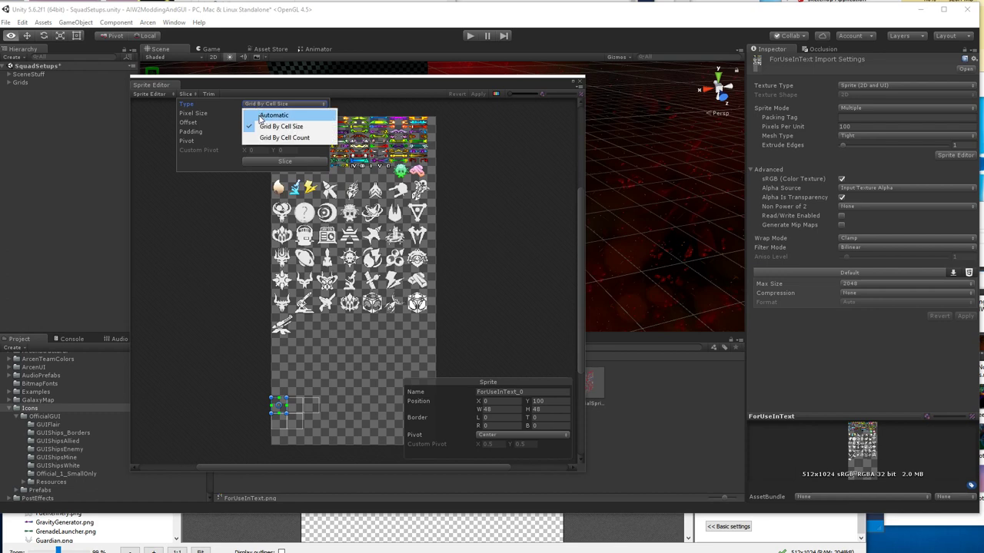
{"action": "left_click", "coordinate": [261, 116]}
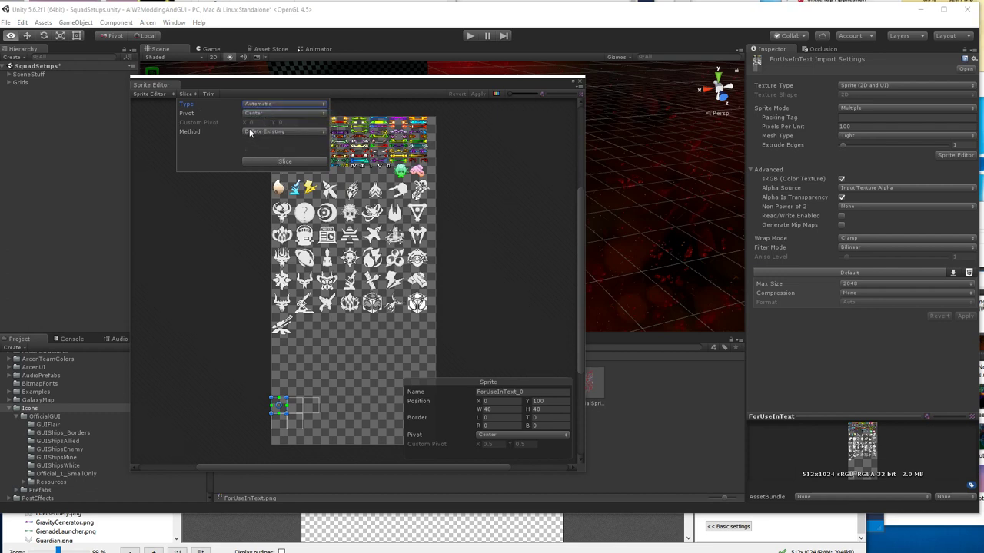
{"action": "left_click", "coordinate": [278, 162]}
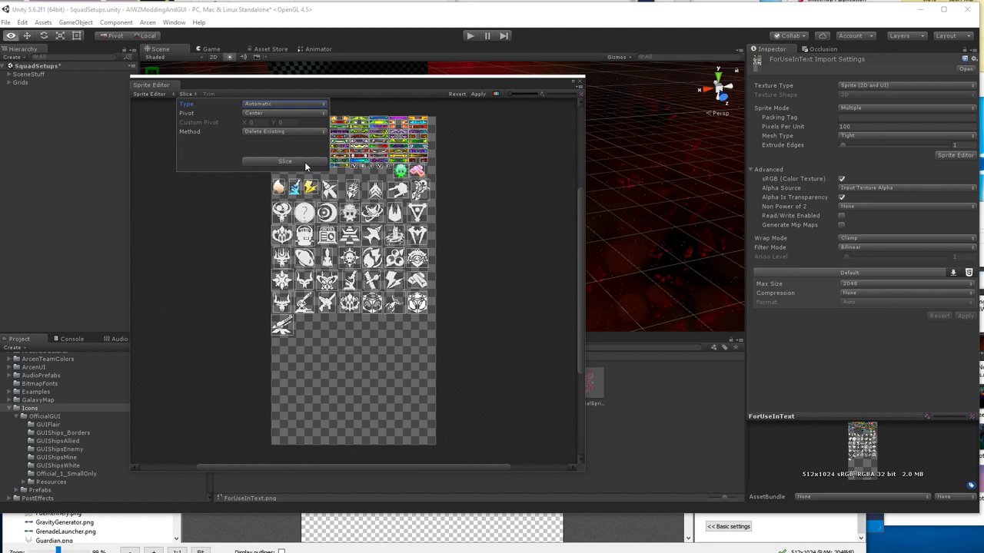
{"action": "left_click", "coordinate": [214, 205]}
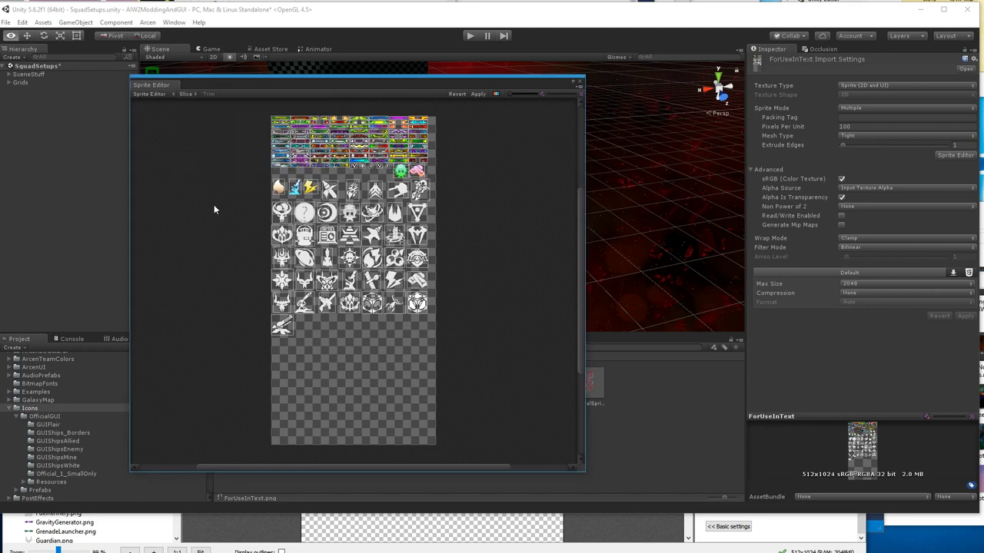
Step: Inspect the new icon slices, apply them, and close the Sprite Editor
{"action": "scroll", "coordinate": [246, 163], "scroll_direction": "up", "scroll_amount": 4}
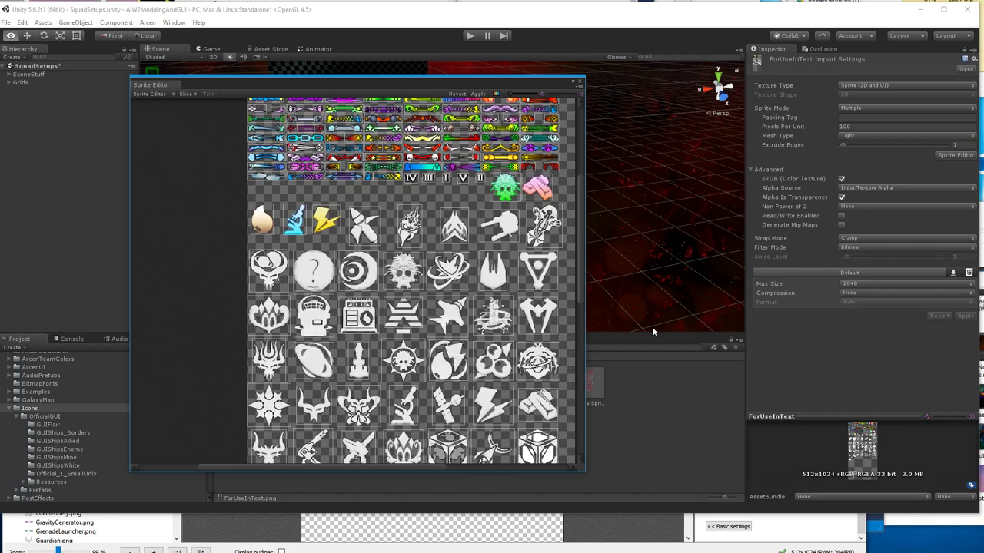
{"action": "left_click_drag", "start_coordinate": [581, 278], "coordinate": [584, 263]}
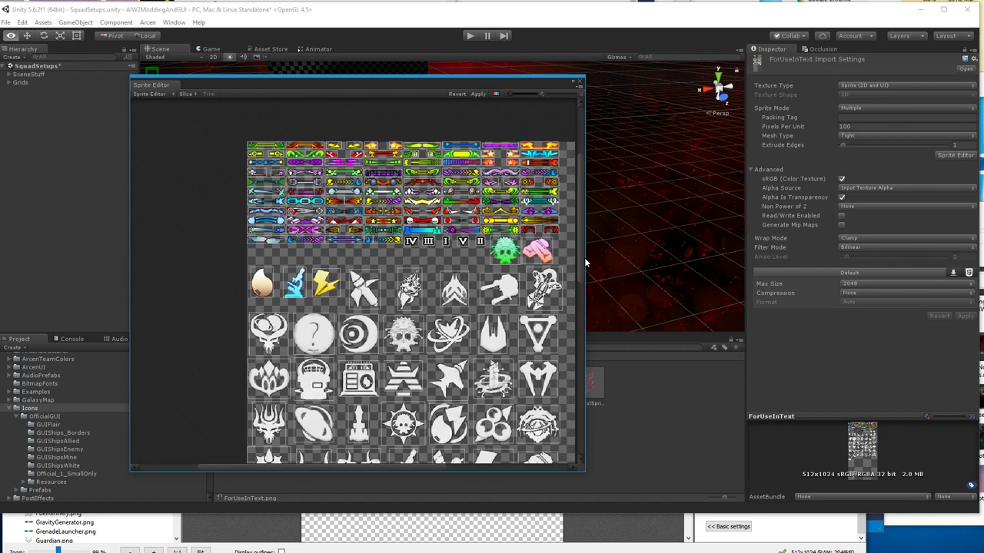
{"action": "left_click_drag", "start_coordinate": [584, 257], "coordinate": [629, 301]}
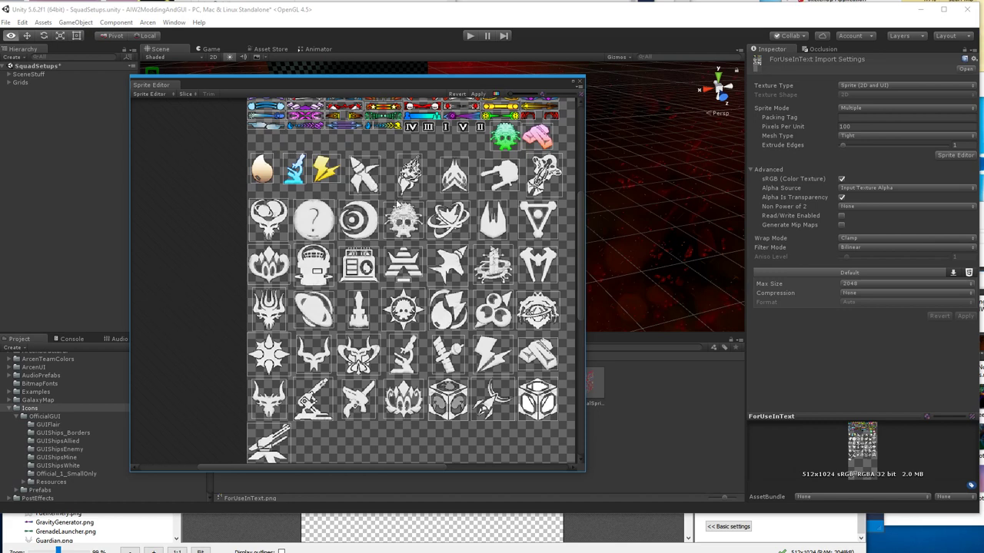
{"action": "scroll", "coordinate": [261, 295], "scroll_direction": "up", "scroll_amount": 2}
{"action": "scroll", "coordinate": [469, 186], "scroll_direction": "down", "scroll_amount": 5}
{"action": "scroll", "coordinate": [470, 186], "scroll_direction": "down", "scroll_amount": 1}
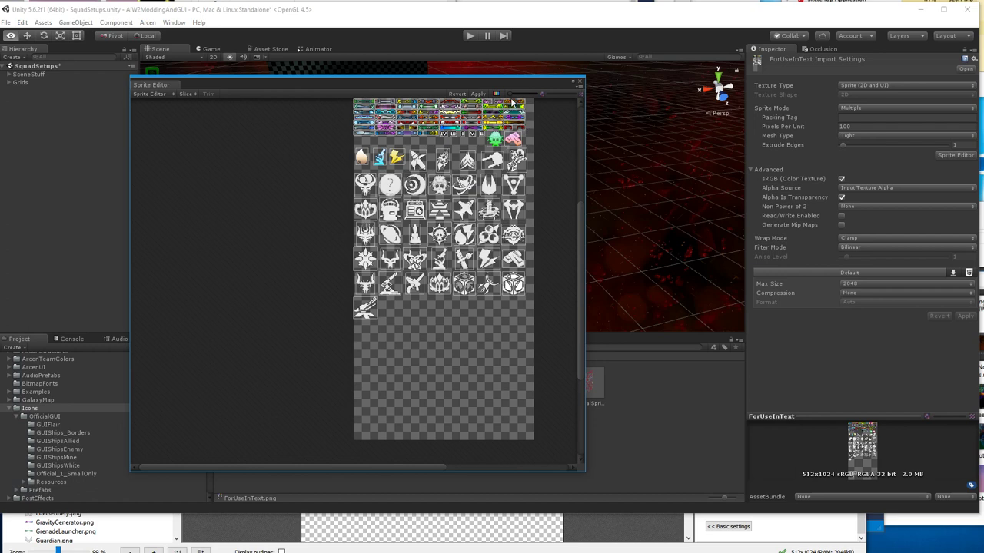
{"action": "left_click", "coordinate": [479, 94]}
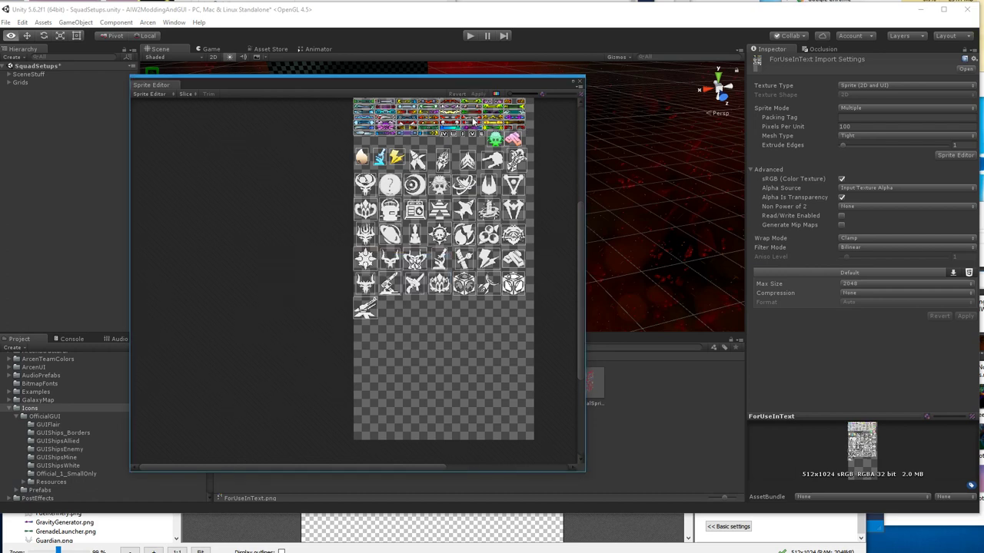
{"action": "left_click", "coordinate": [581, 81]}
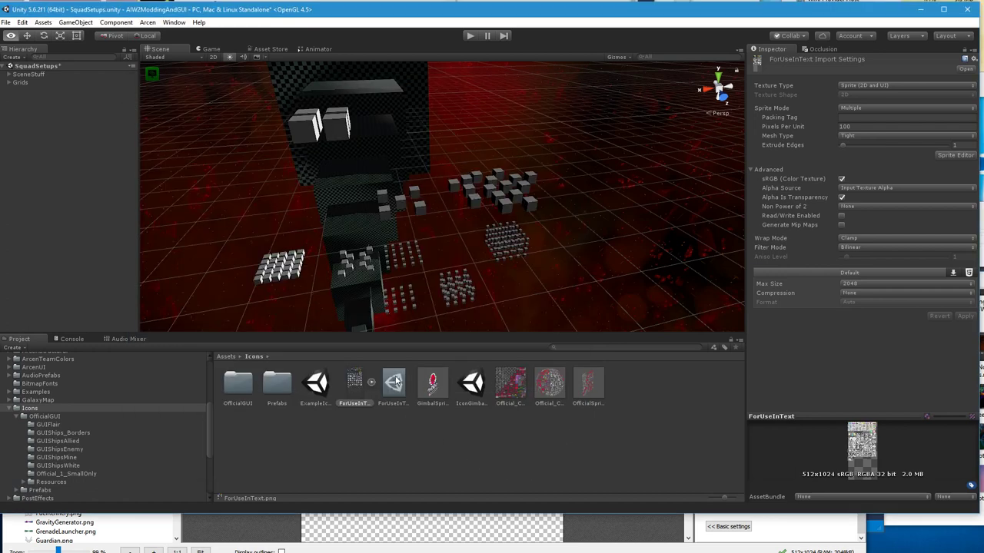
{"action": "left_click", "coordinate": [394, 383]}
{"action": "scroll", "coordinate": [821, 344], "scroll_direction": "down", "scroll_amount": 2}
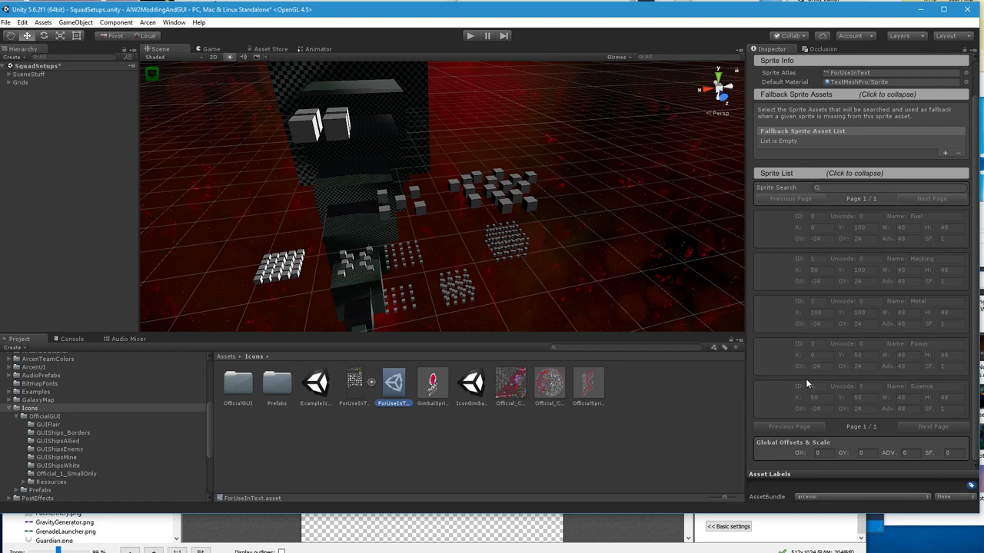
{"action": "scroll", "coordinate": [805, 378], "scroll_direction": "up", "scroll_amount": 2}
{"action": "left_click", "coordinate": [777, 266]}
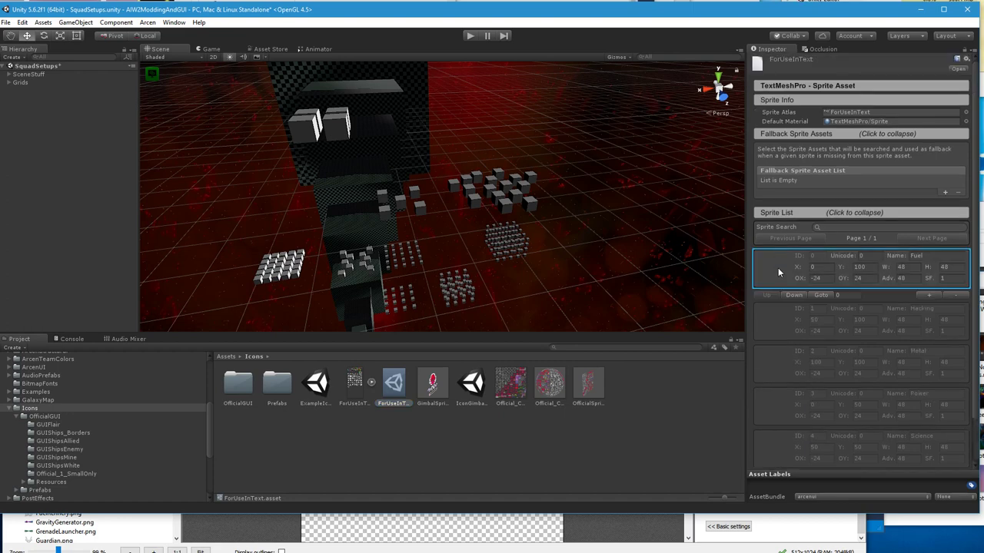
{"action": "scroll", "coordinate": [876, 361], "scroll_direction": "down", "scroll_amount": 2}
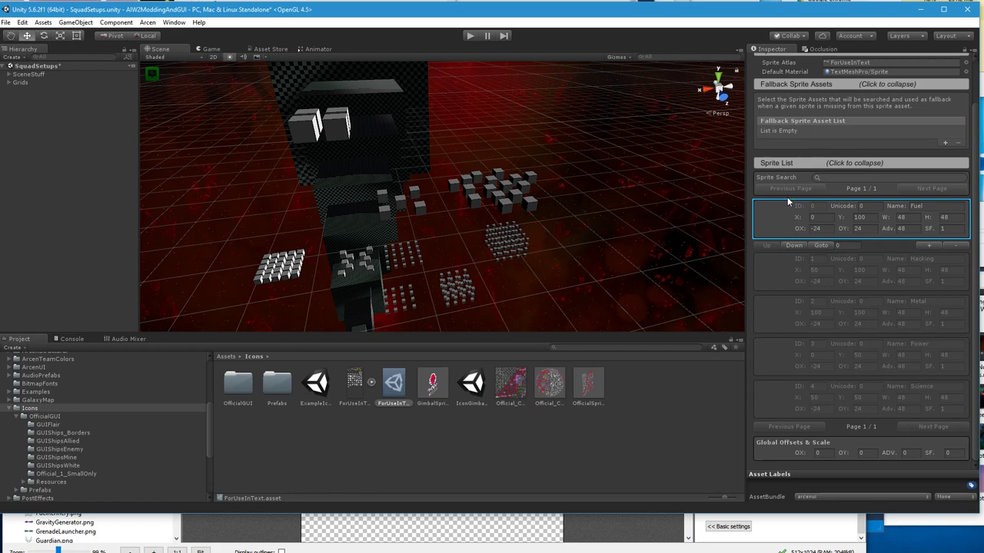
{"action": "scroll", "coordinate": [792, 231], "scroll_direction": "up", "scroll_amount": 2}
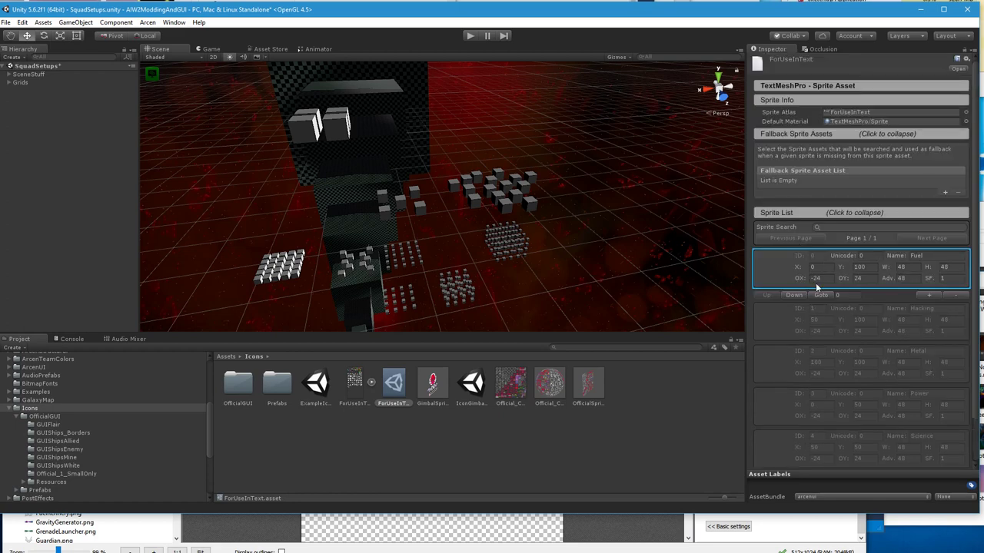
{"action": "left_click", "coordinate": [372, 382]}
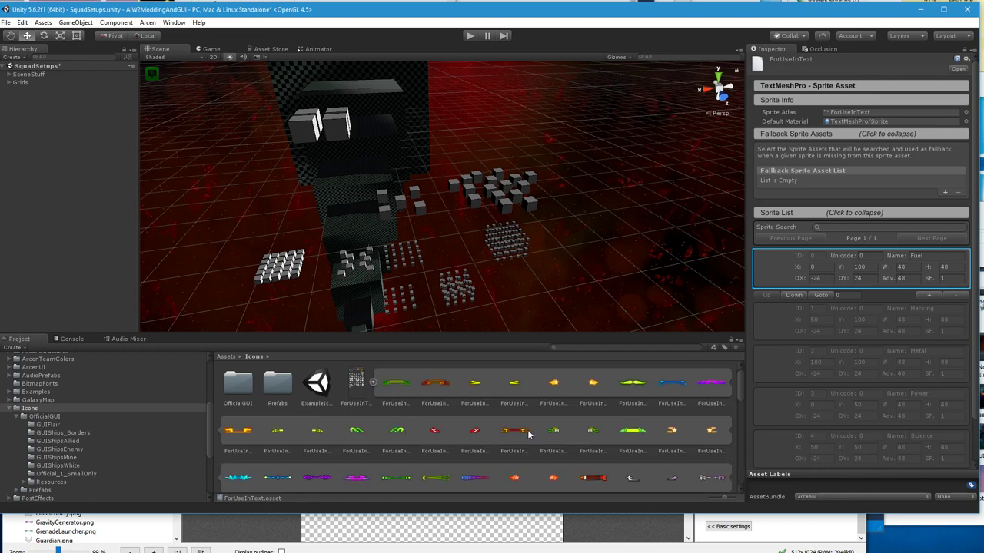
{"action": "scroll", "coordinate": [528, 435], "scroll_direction": "down", "scroll_amount": 2}
{"action": "scroll", "coordinate": [528, 435], "scroll_direction": "down", "scroll_amount": 3}
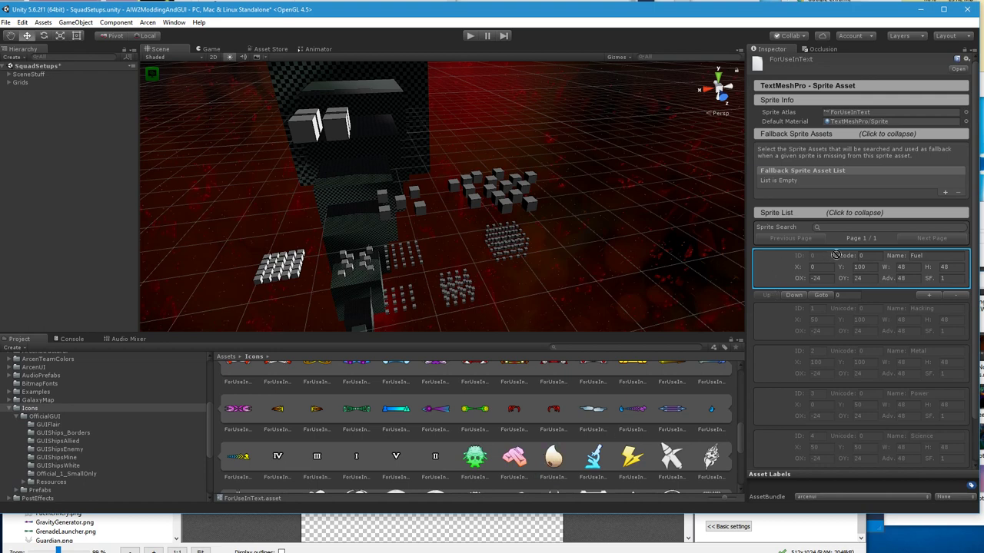
{"action": "scroll", "coordinate": [777, 296], "scroll_direction": "down", "scroll_amount": 1}
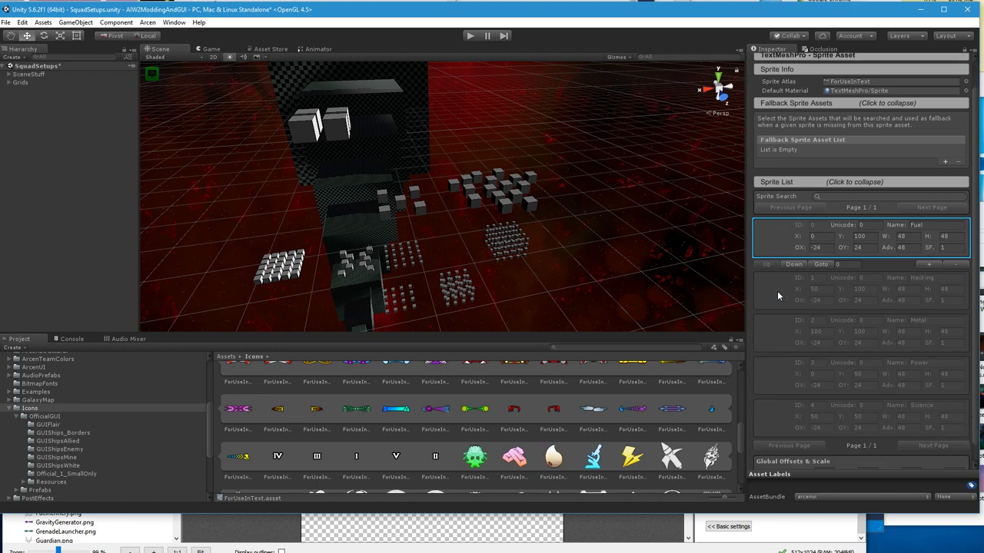
{"action": "scroll", "coordinate": [777, 298], "scroll_direction": "down", "scroll_amount": 1}
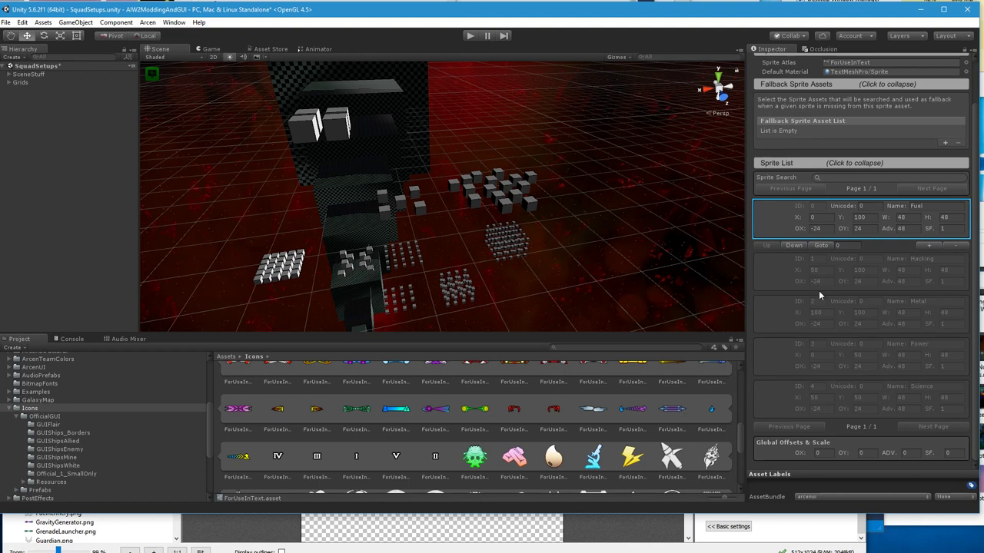
{"action": "left_click", "coordinate": [553, 461]}
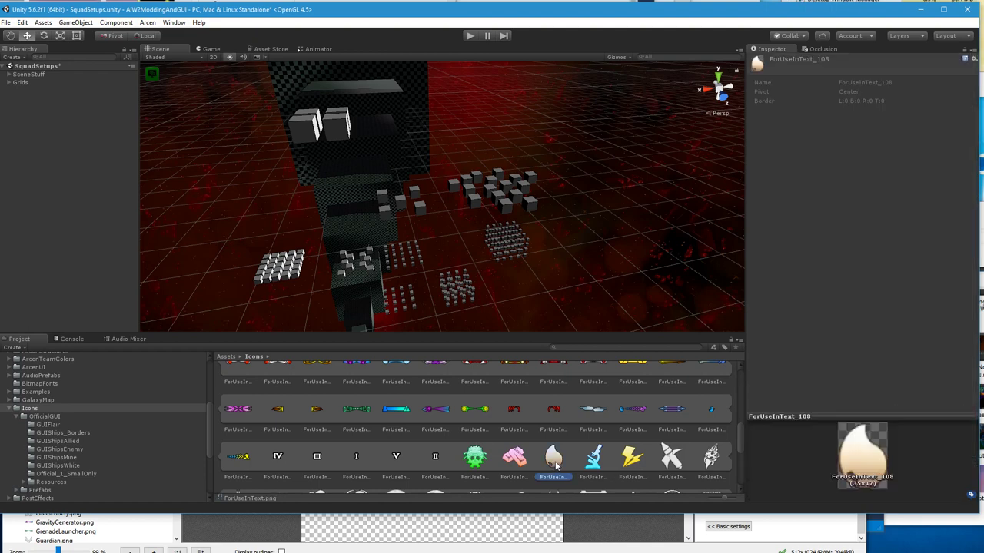
{"action": "right_click", "coordinate": [554, 463]}
{"action": "left_click", "coordinate": [356, 459]}
{"action": "scroll", "coordinate": [356, 446], "scroll_direction": "up", "scroll_amount": 10}
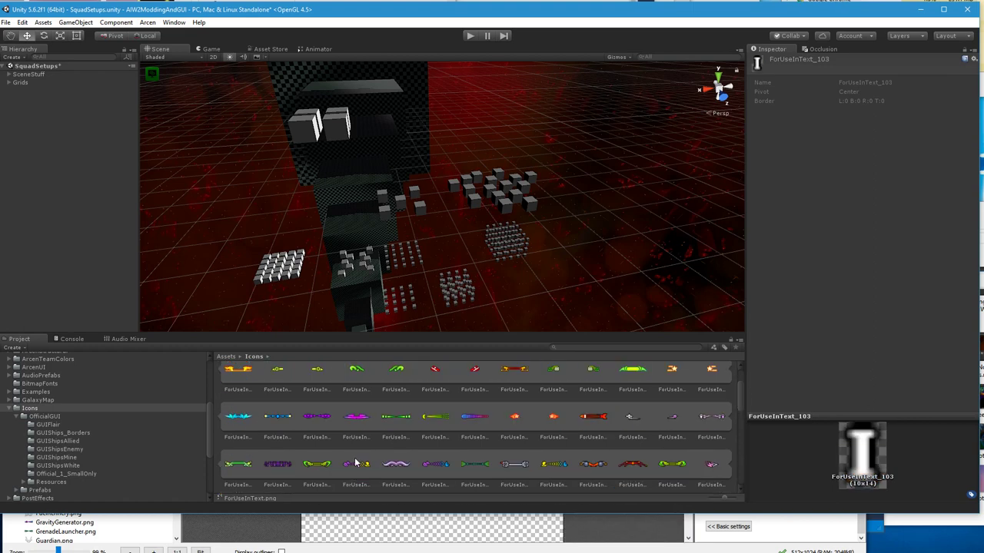
{"action": "left_click", "coordinate": [371, 383]}
{"action": "left_click", "coordinate": [354, 382]}
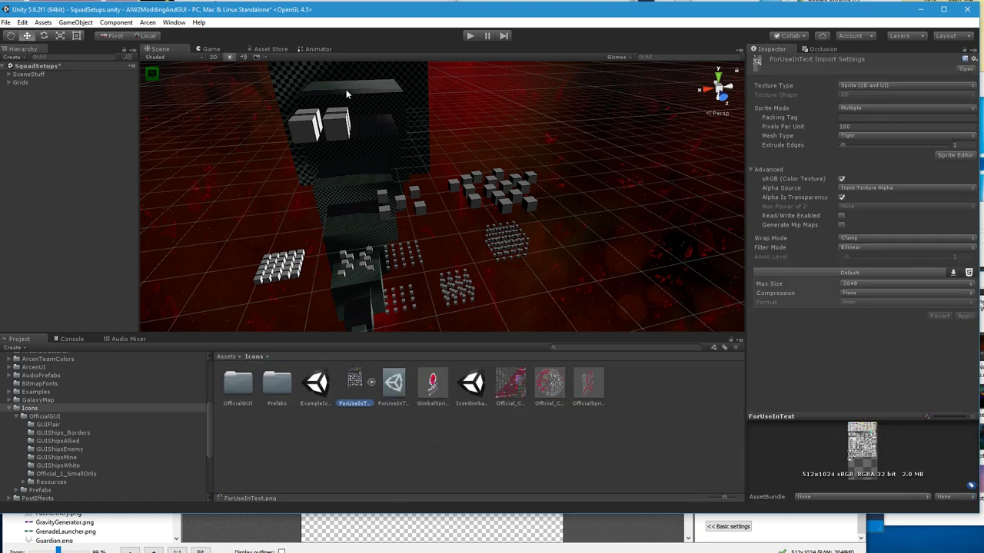
{"action": "left_click", "coordinate": [173, 22]}
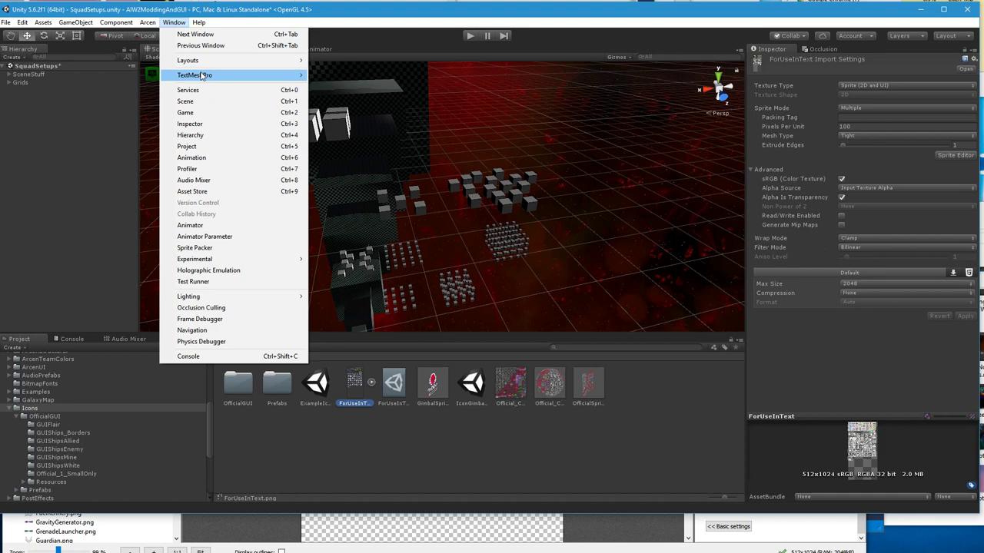
Step: Generate and save a sprite asset from the ForUseInText atlas with the TextMesh Pro Sprite Importer
{"action": "mouse_move", "coordinate": [280, 77]}
{"action": "left_click", "coordinate": [343, 75]}
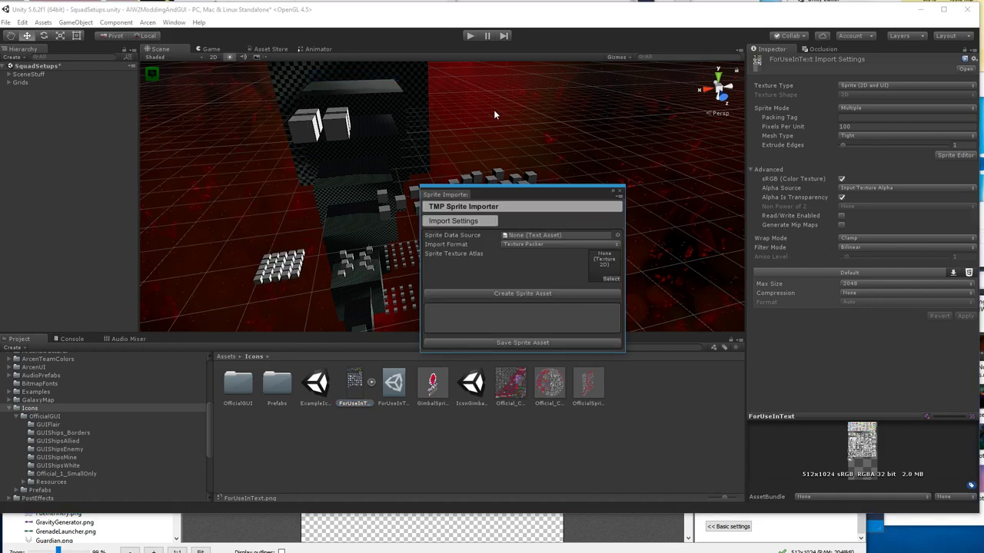
{"action": "left_click_drag", "start_coordinate": [516, 193], "coordinate": [667, 274]}
{"action": "left_click_drag", "start_coordinate": [358, 393], "coordinate": [756, 346]}
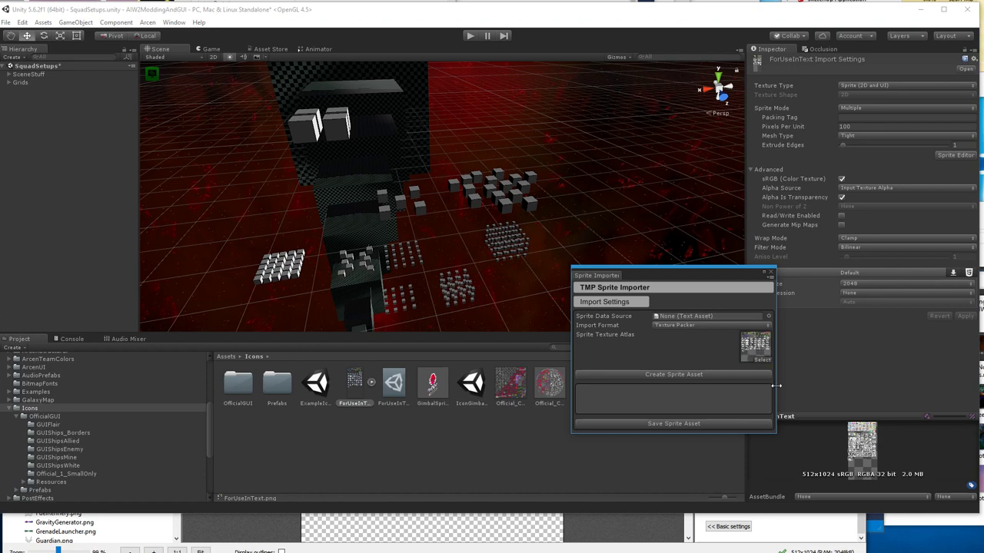
{"action": "left_click", "coordinate": [684, 374]}
{"action": "left_click", "coordinate": [679, 424]}
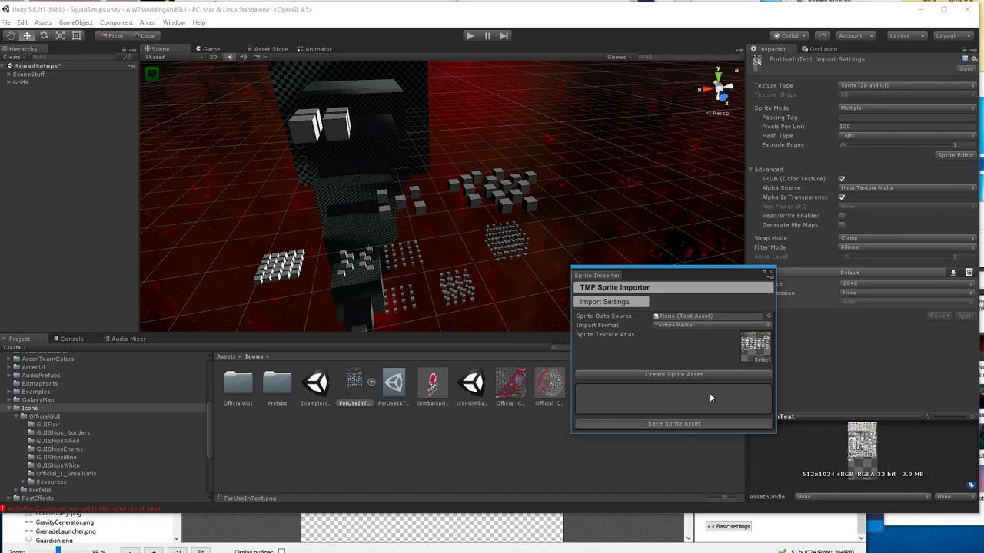
Step: Set the importer's import format to None, browse for a sprite data file, then close the importer
{"action": "left_click", "coordinate": [701, 325]}
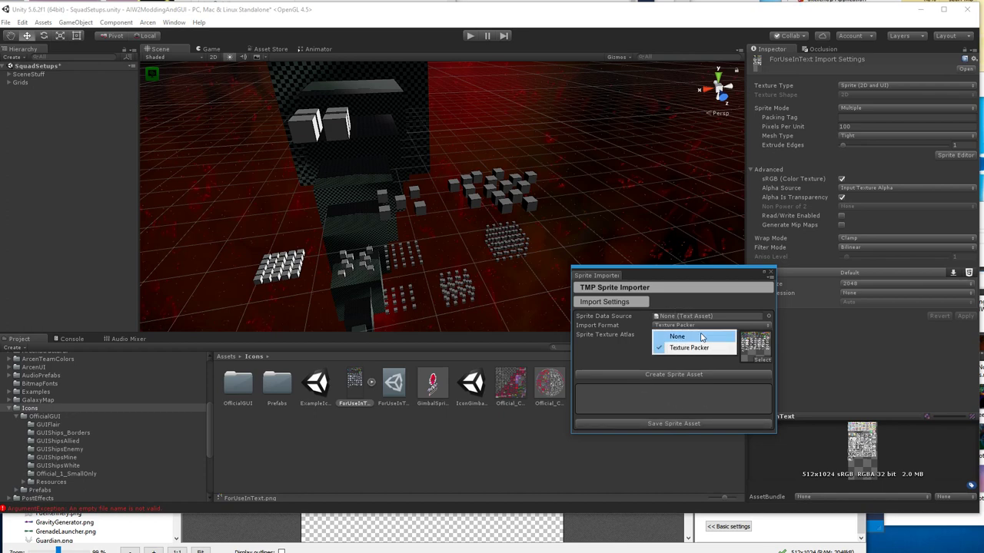
{"action": "left_click", "coordinate": [701, 337]}
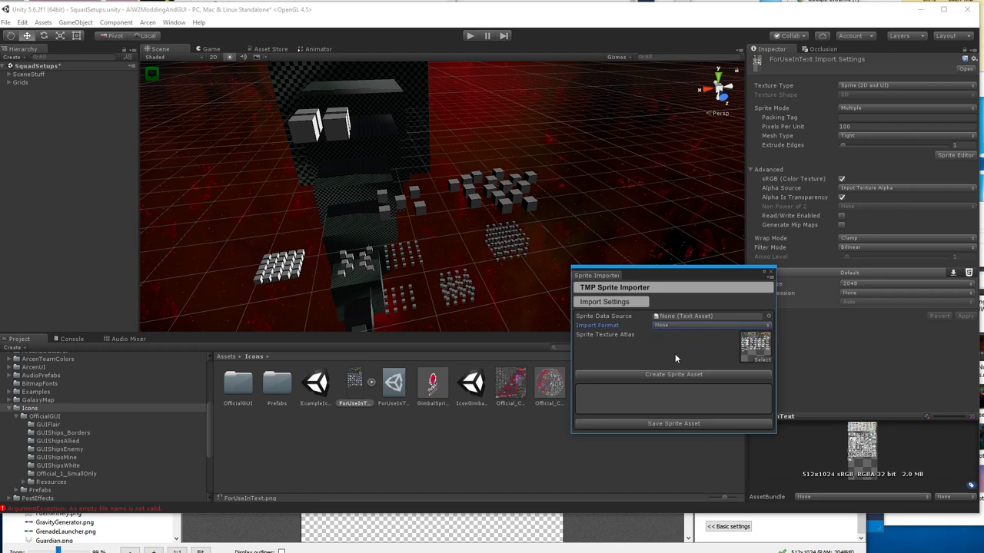
{"action": "right_click", "coordinate": [458, 449]}
{"action": "mouse_move", "coordinate": [492, 455]}
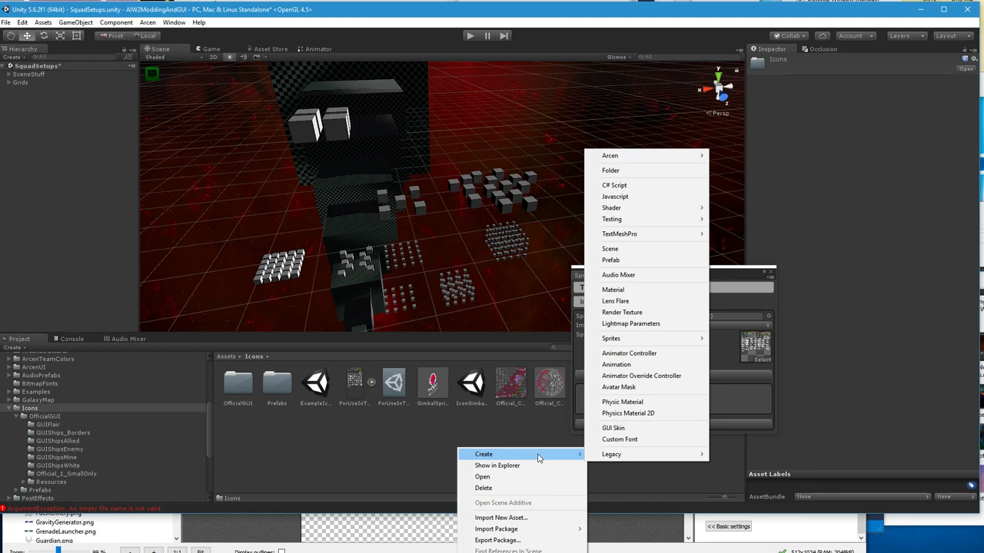
{"action": "left_click", "coordinate": [449, 424]}
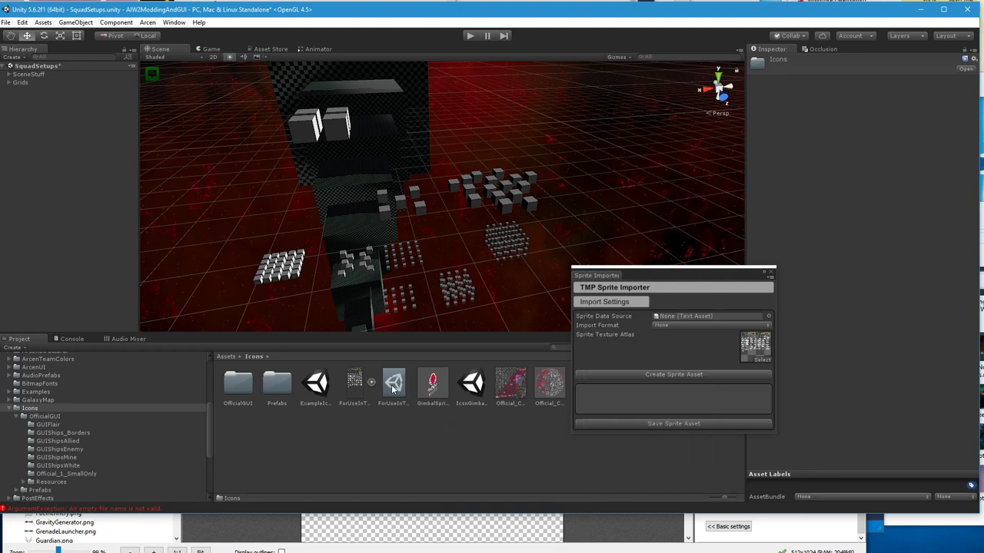
{"action": "left_click", "coordinate": [681, 291]}
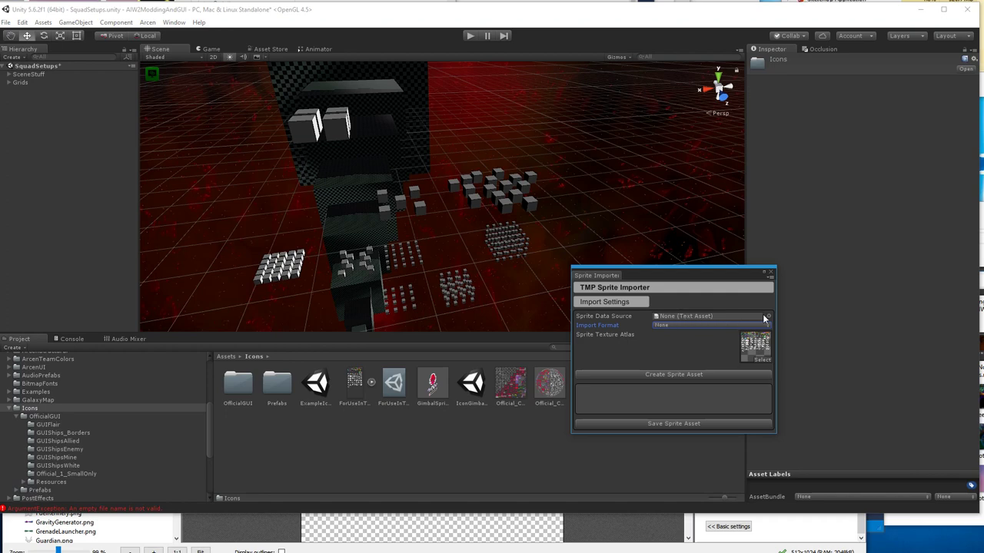
{"action": "left_click", "coordinate": [768, 317]}
{"action": "type", "text": "foru"}
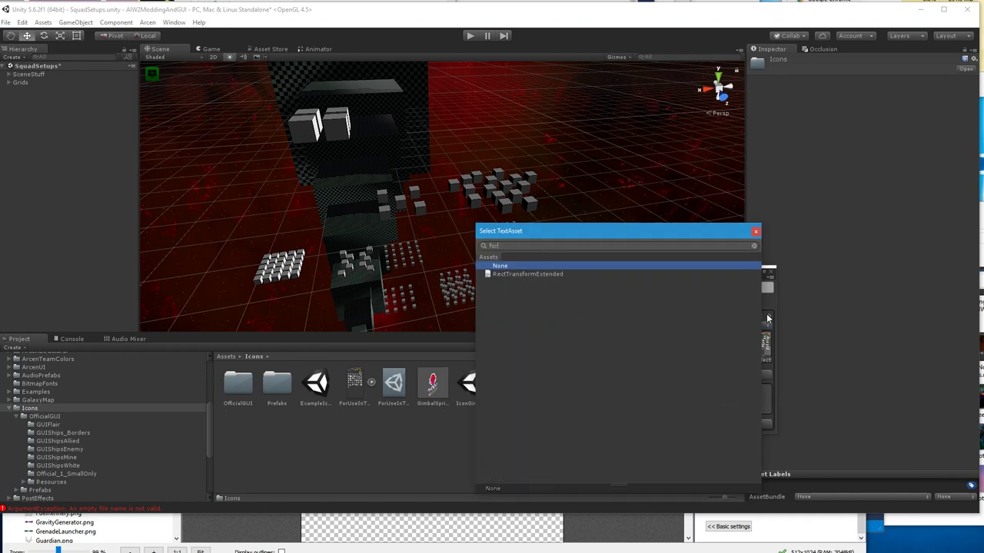
{"action": "key", "text": "BackSpace"}
{"action": "key", "text": "BackSpace"}
{"action": "key", "text": "BackSpace"}
{"action": "key", "text": "BackSpace"}
{"action": "key", "text": "Escape"}
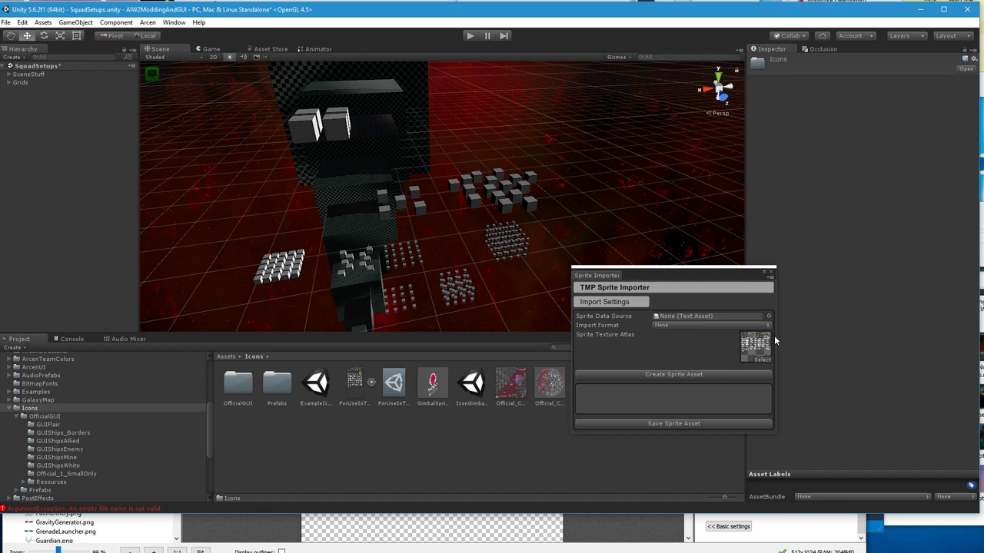
{"action": "left_click", "coordinate": [693, 334]}
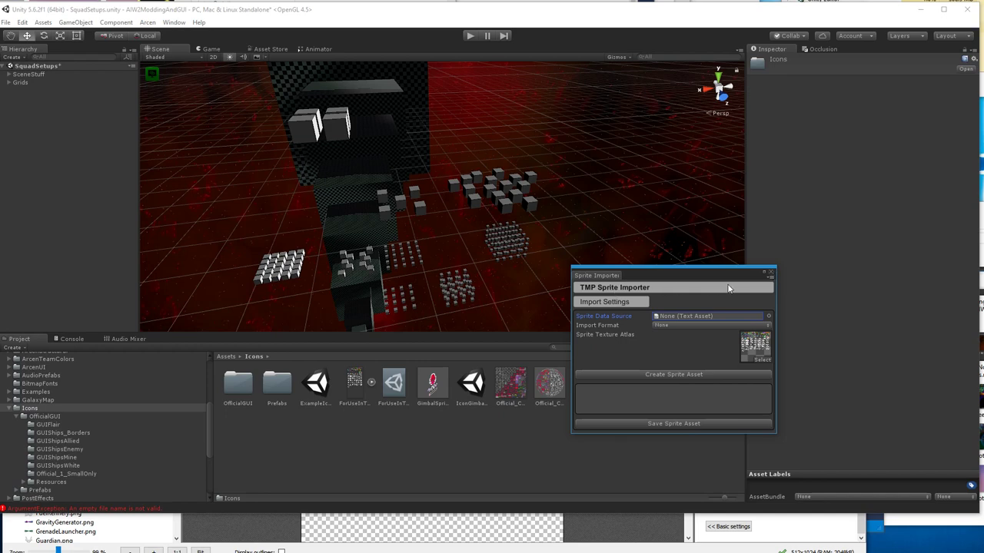
{"action": "left_click", "coordinate": [771, 272]}
Step: Check the ForUseInText sprite asset's Sprite List, selecting the Fuel entry
{"action": "left_click", "coordinate": [396, 384]}
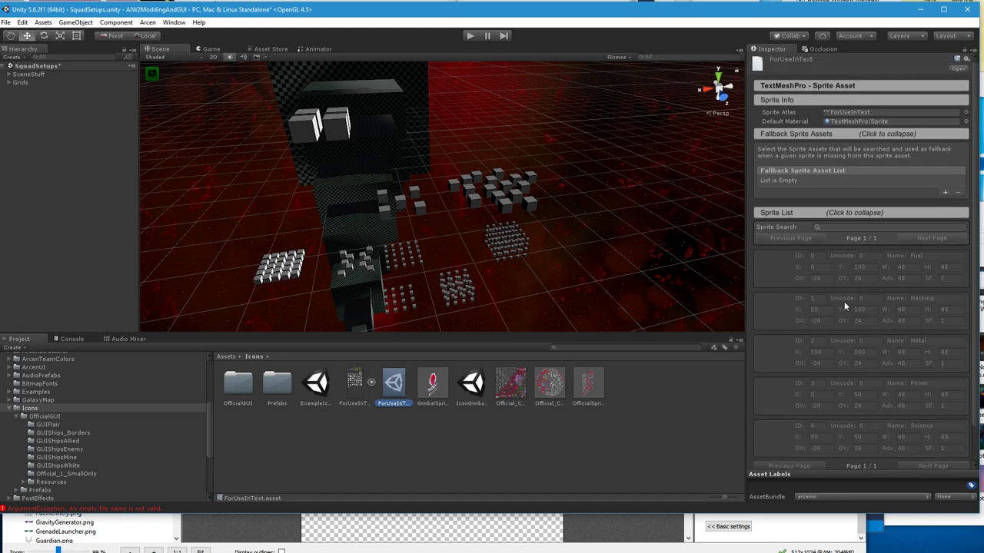
{"action": "left_click", "coordinate": [838, 227]}
{"action": "type", "text": "te"}
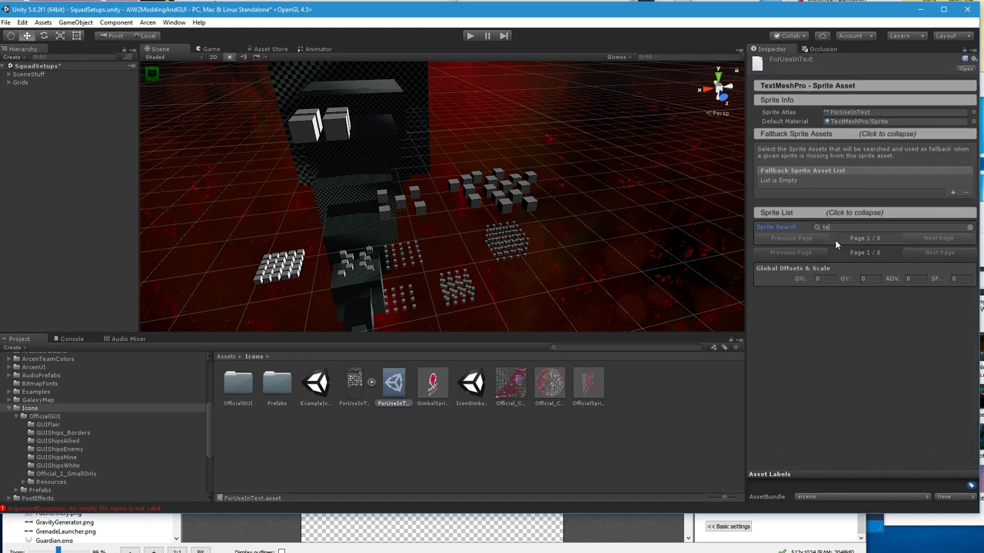
{"action": "key", "text": "BackSpace"}
{"action": "key", "text": "BackSpace"}
{"action": "key", "text": "BackSpace"}
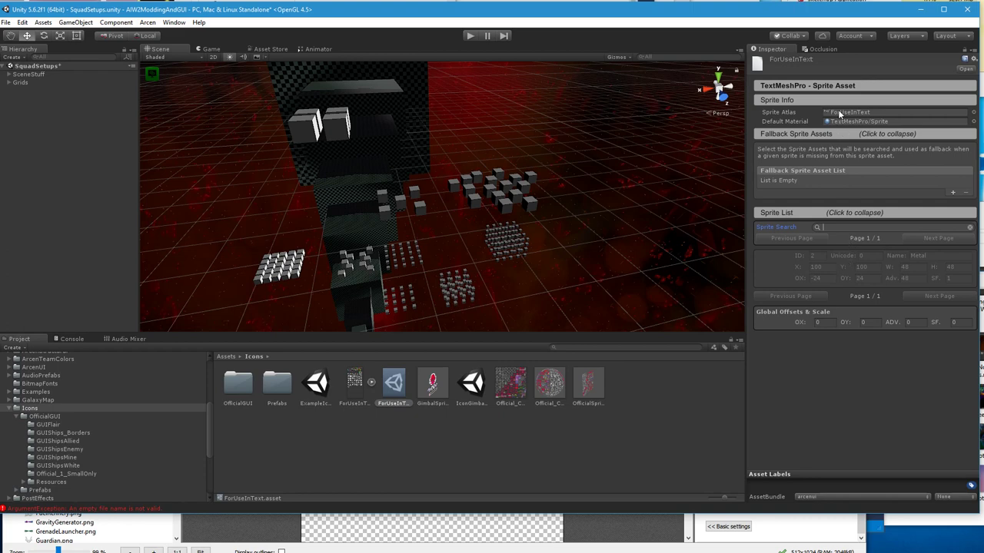
{"action": "left_click", "coordinate": [970, 227]}
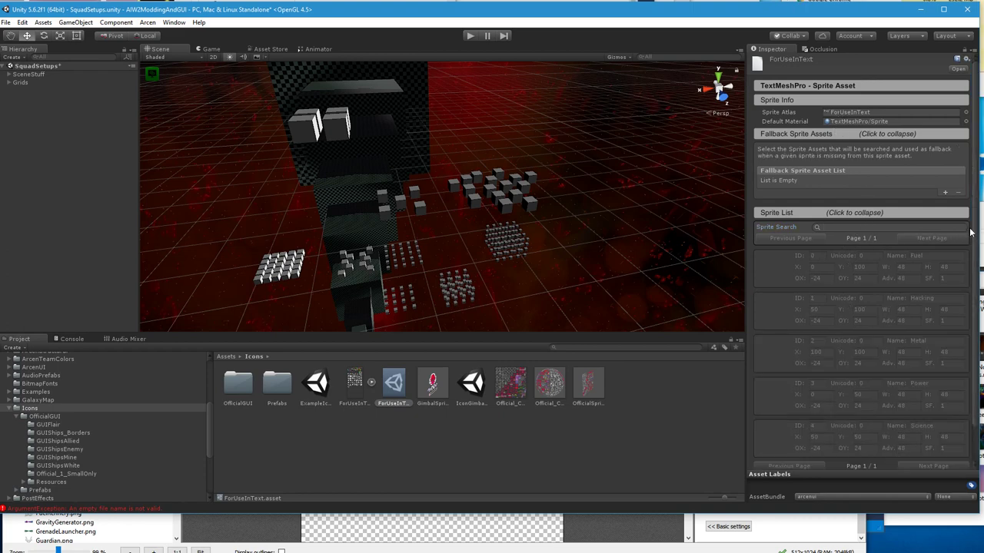
{"action": "scroll", "coordinate": [900, 356], "scroll_direction": "down", "scroll_amount": 2}
{"action": "left_click", "coordinate": [767, 223]}
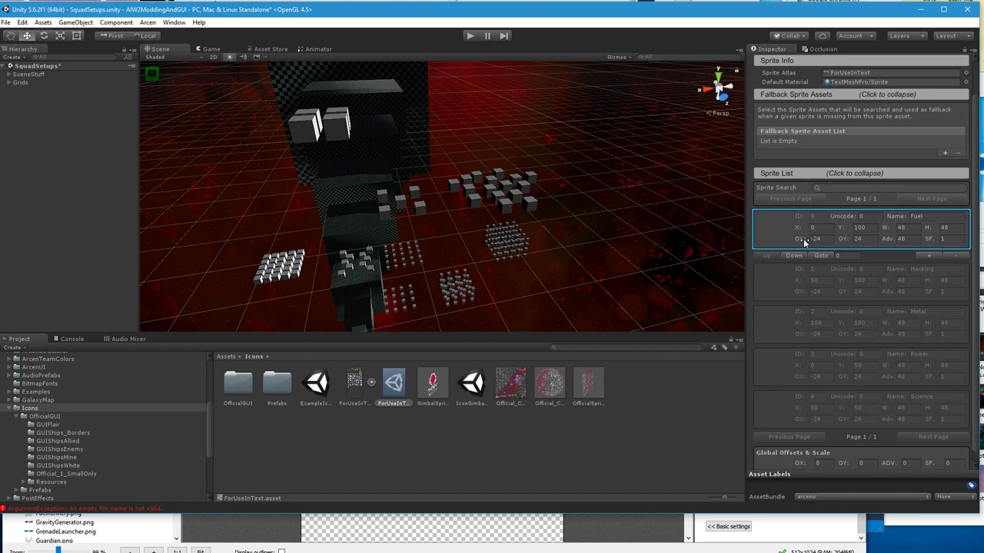
{"action": "scroll", "coordinate": [800, 149], "scroll_direction": "up", "scroll_amount": 1}
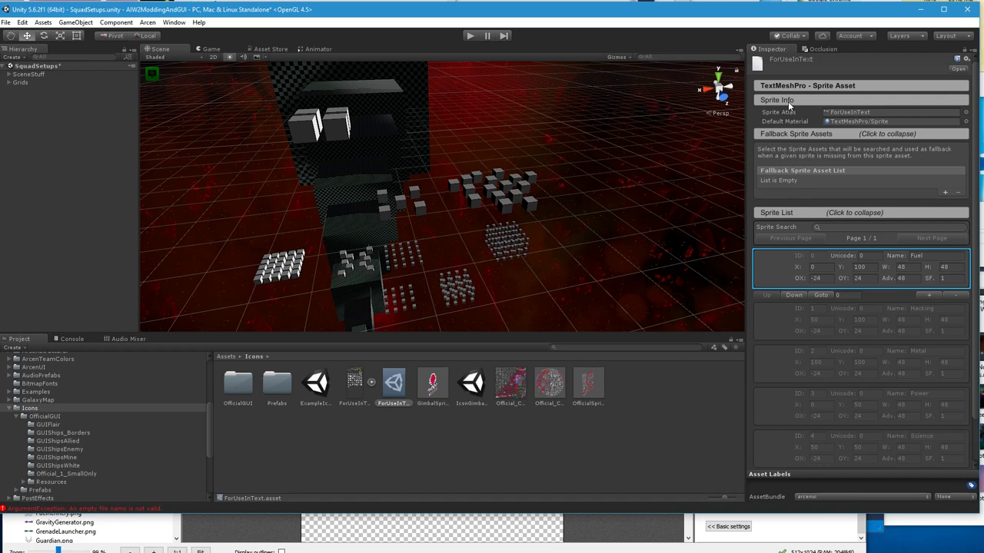
{"action": "right_click", "coordinate": [353, 397]}
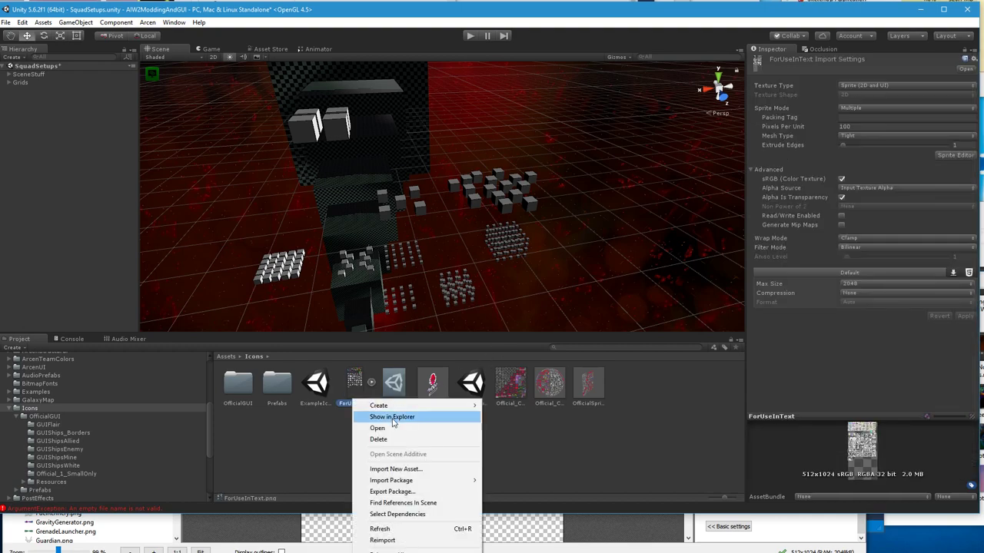
Step: Revert ForUseInText.png and its .meta file with TortoiseSVN from File Explorer
{"action": "left_click", "coordinate": [392, 418]}
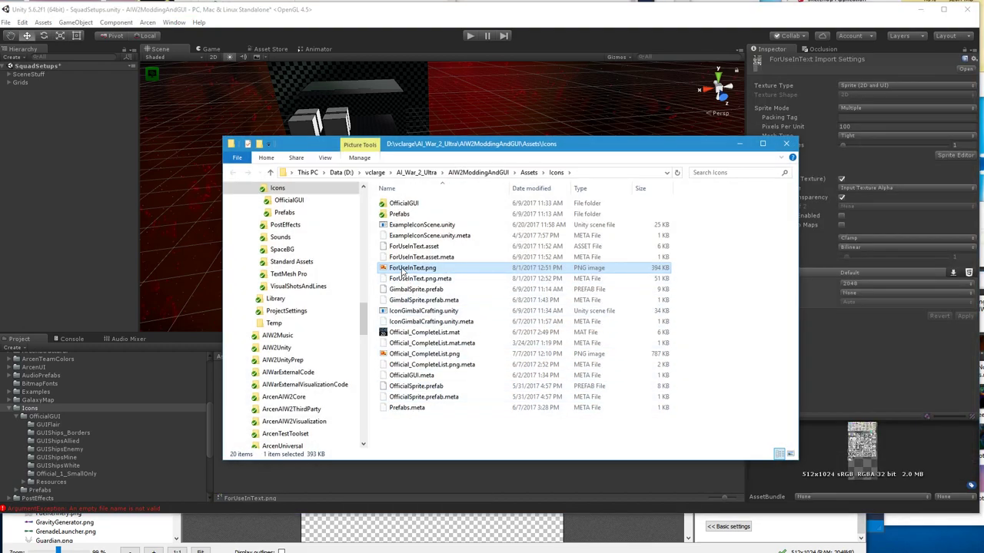
{"action": "right_click", "coordinate": [401, 270]}
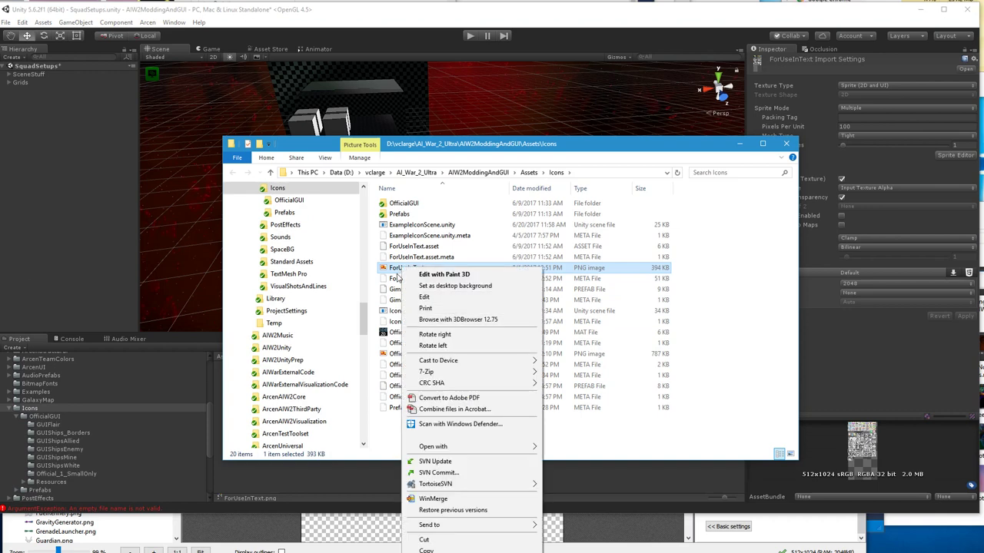
{"action": "left_click", "coordinate": [398, 278], "text": "shift"}
{"action": "right_click", "coordinate": [397, 278]}
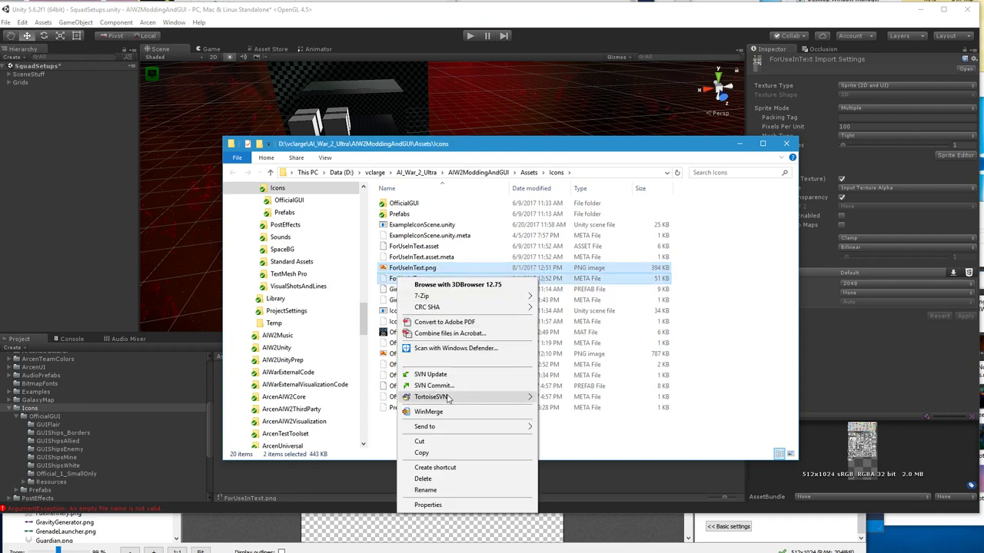
{"action": "mouse_move", "coordinate": [477, 396]}
{"action": "left_click", "coordinate": [564, 447]}
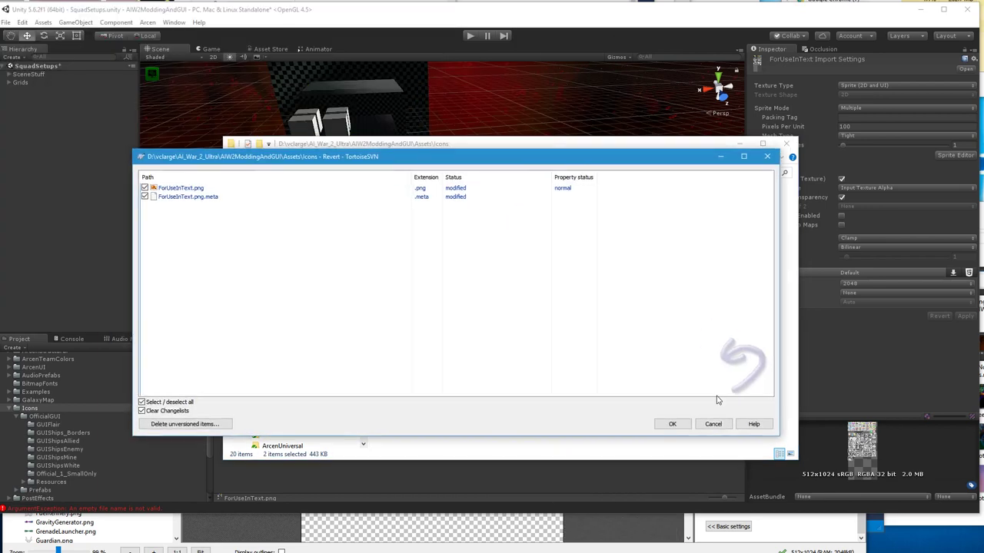
{"action": "left_click", "coordinate": [686, 426]}
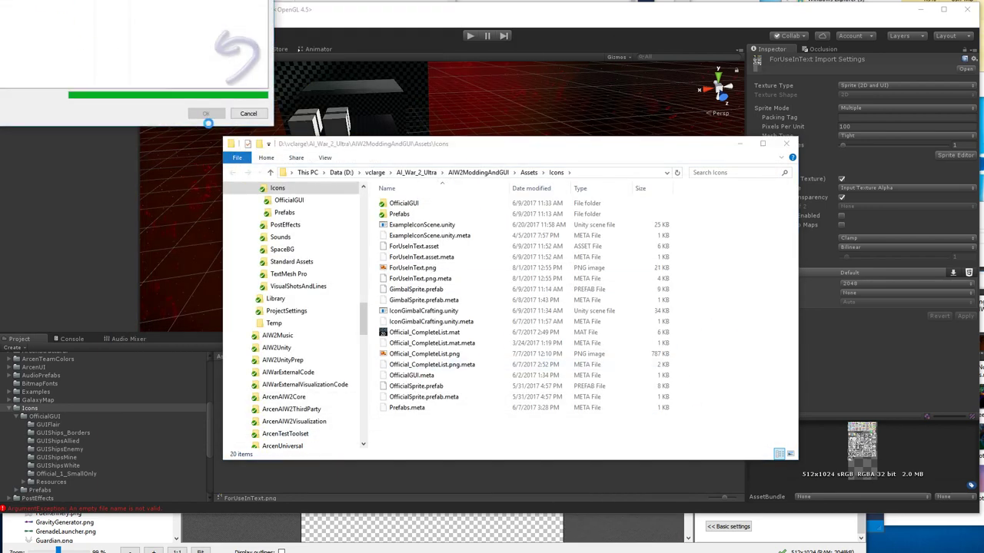
Step: Dismiss the finished revert and reselect the ForUseInText sprite asset in Unity
{"action": "left_click", "coordinate": [202, 114]}
{"action": "left_click", "coordinate": [461, 471]}
{"action": "left_click", "coordinate": [393, 388]}
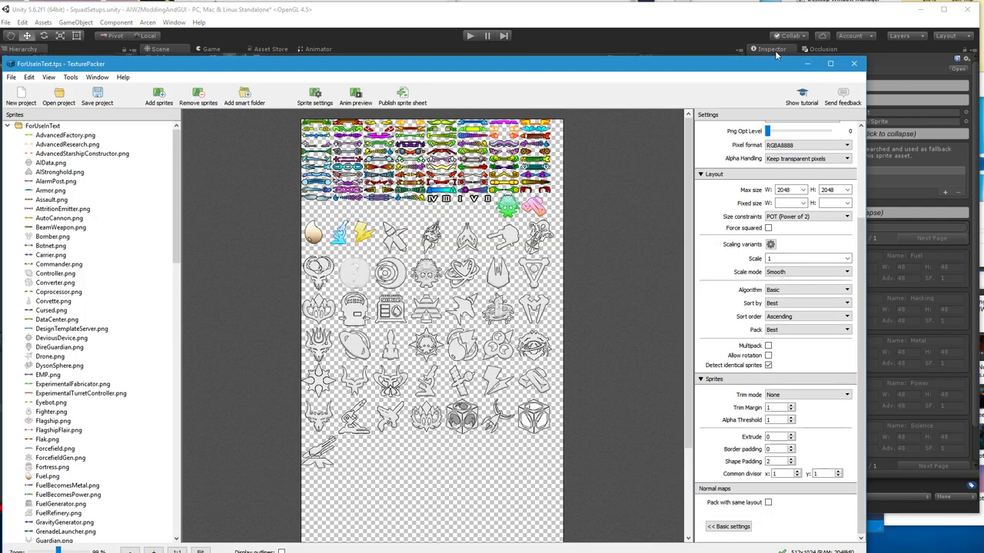
Step: Close TexturePacker and compare the ForUseInText texture and sprite asset in the Inspector
{"action": "left_click", "coordinate": [853, 64]}
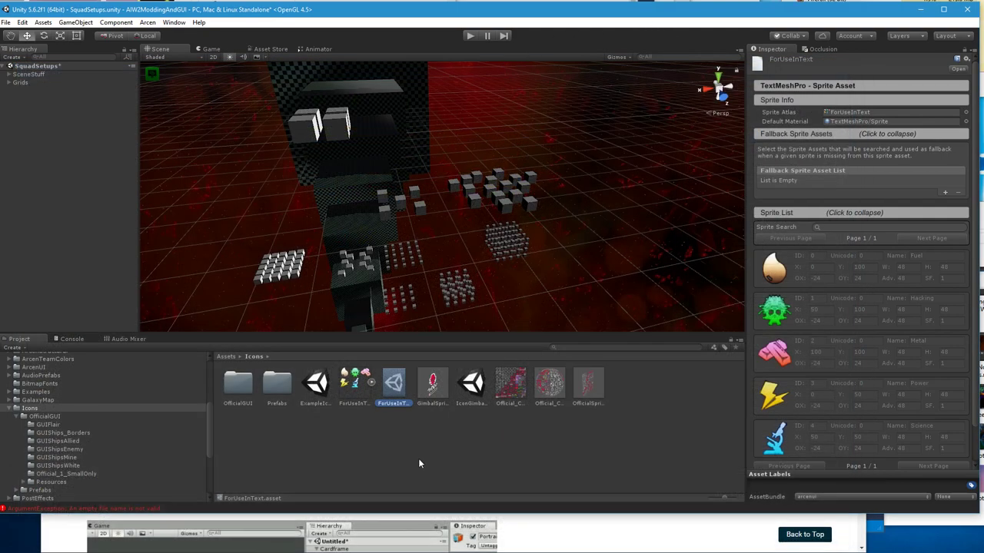
{"action": "left_click", "coordinate": [354, 381]}
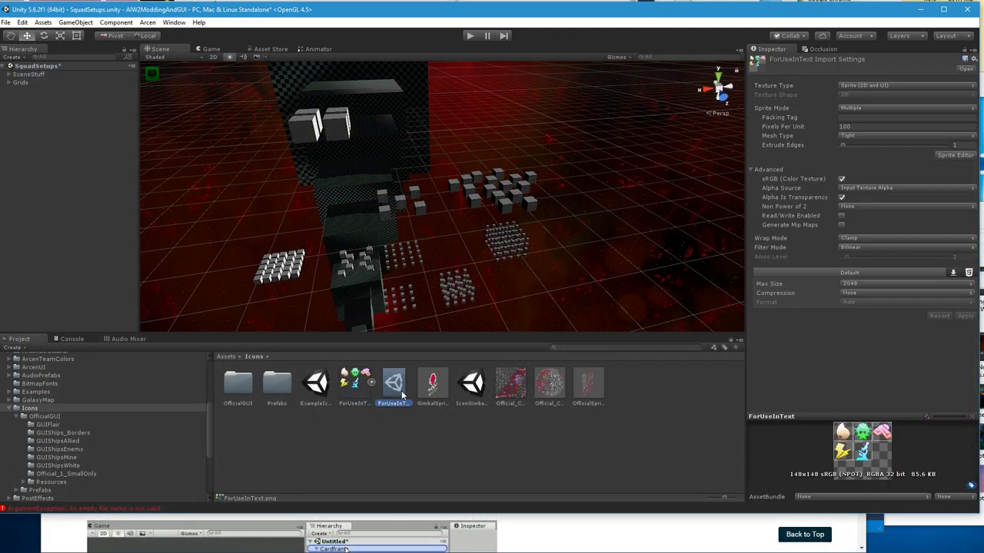
{"action": "left_click", "coordinate": [395, 384]}
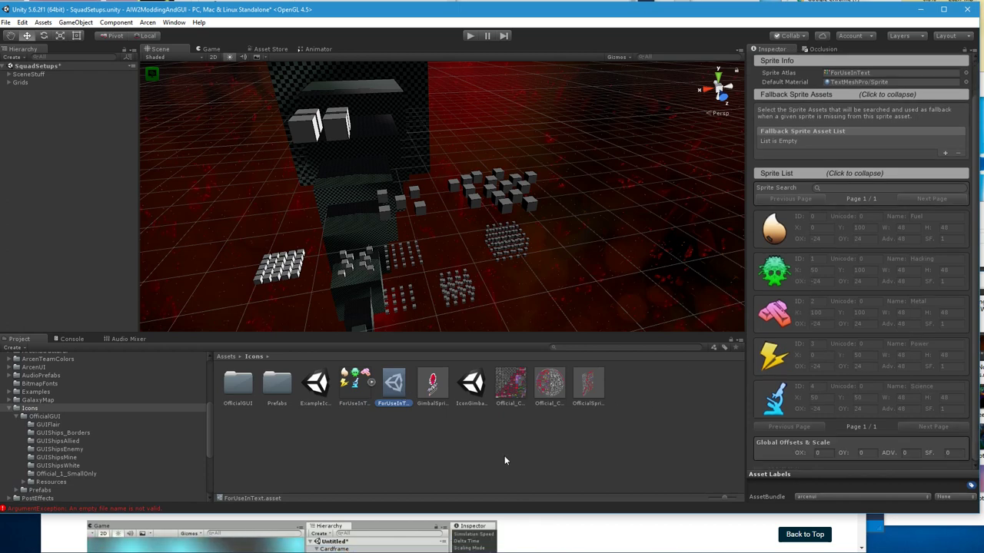
{"action": "key", "text": "Left"}
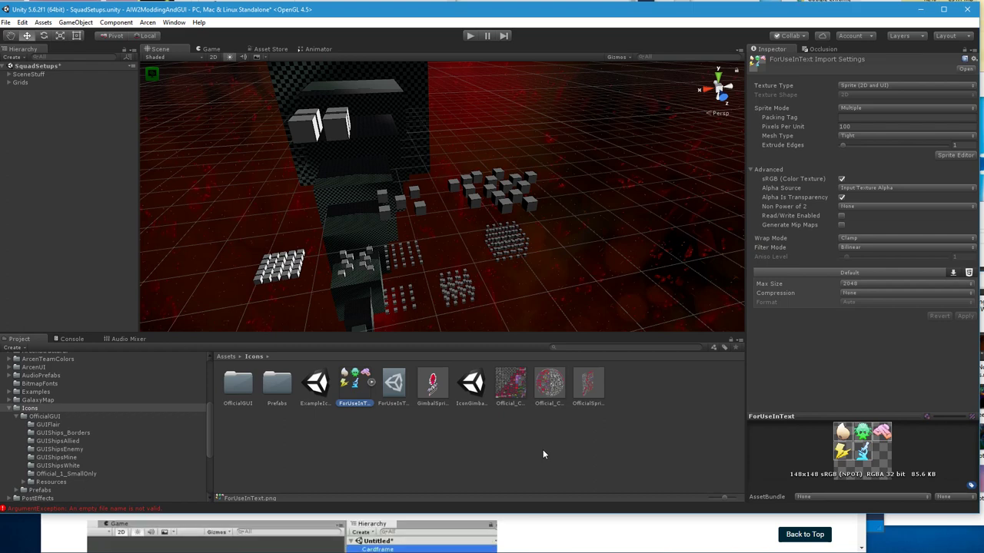
Step: Open the GUIFlair folder and inspect AdvancedFactory's import settings (59×11 RGBA 32-bit)
{"action": "left_click", "coordinate": [46, 425]}
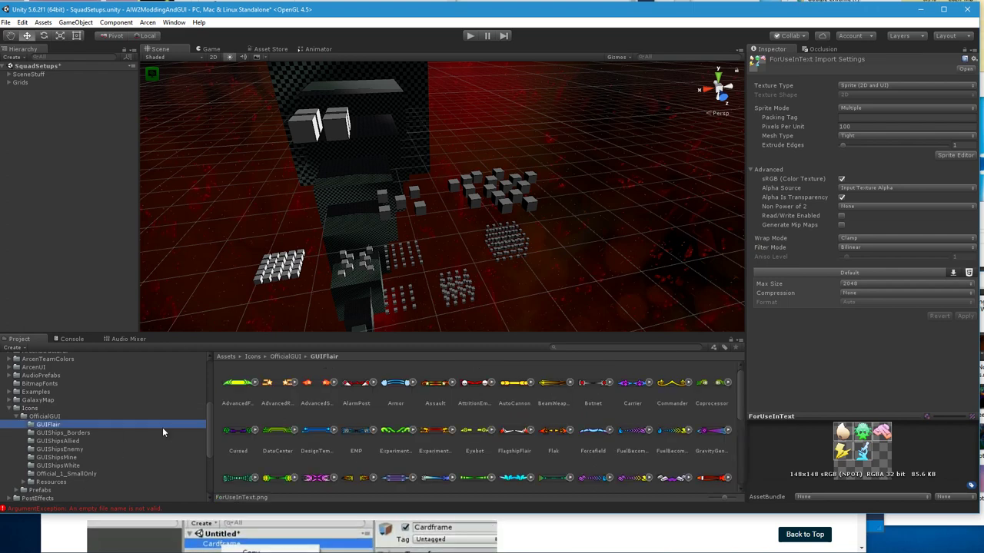
{"action": "left_click", "coordinate": [236, 384]}
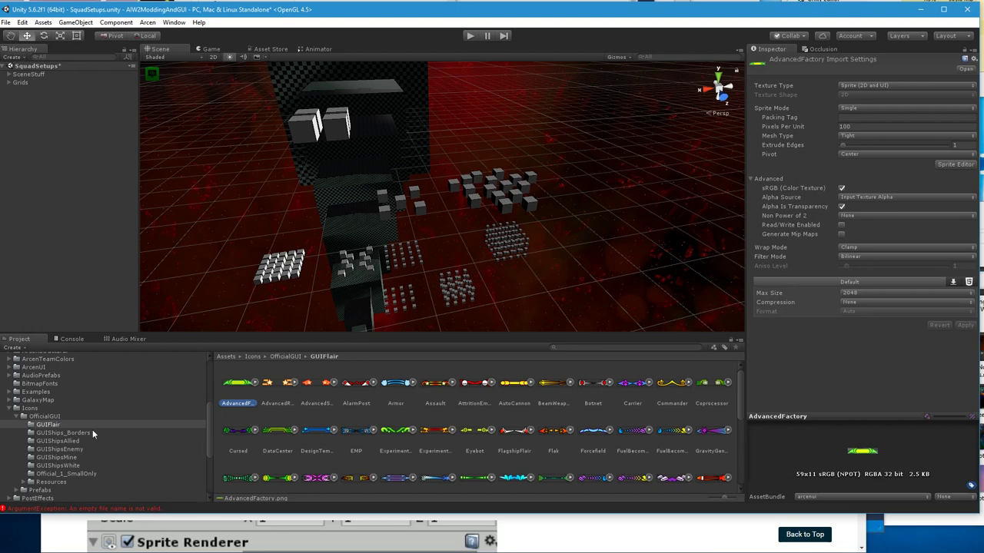
{"action": "key", "text": "alt+Tab"}
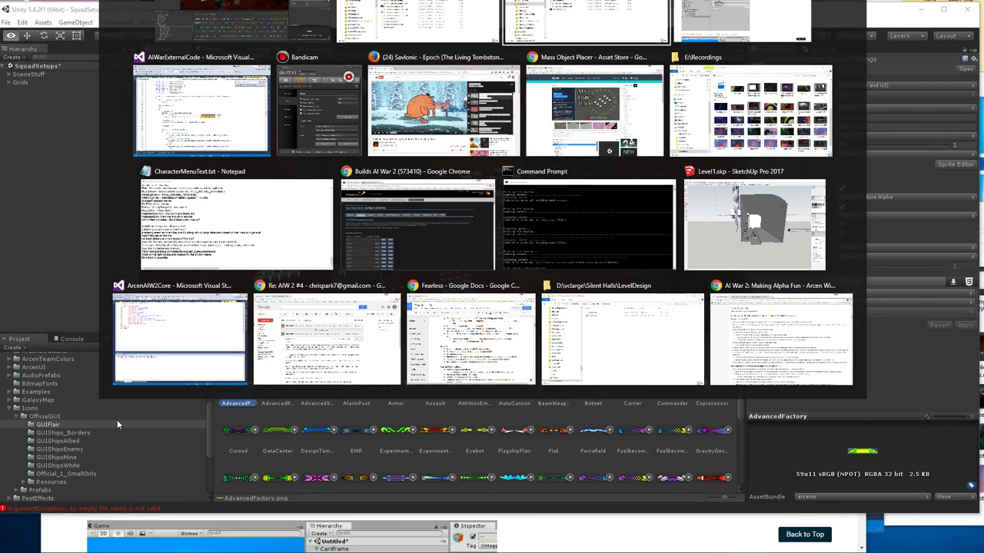
{"action": "key", "text": "Tab"}
{"action": "left_click", "coordinate": [400, 272]}
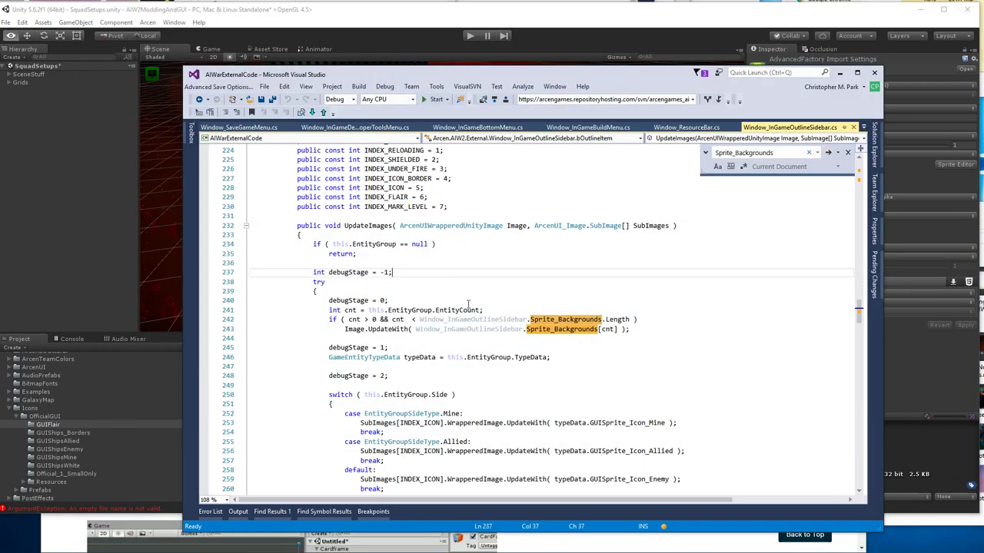
{"action": "scroll", "coordinate": [538, 323], "scroll_direction": "up", "scroll_amount": 20}
{"action": "left_click_drag", "start_coordinate": [863, 246], "coordinate": [862, 162]}
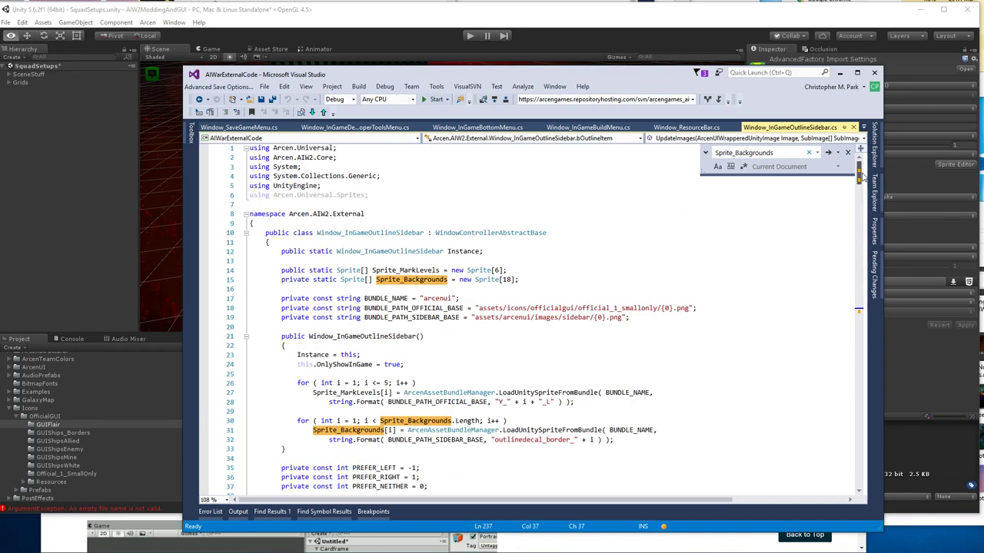
{"action": "left_click_drag", "start_coordinate": [478, 309], "coordinate": [693, 308]}
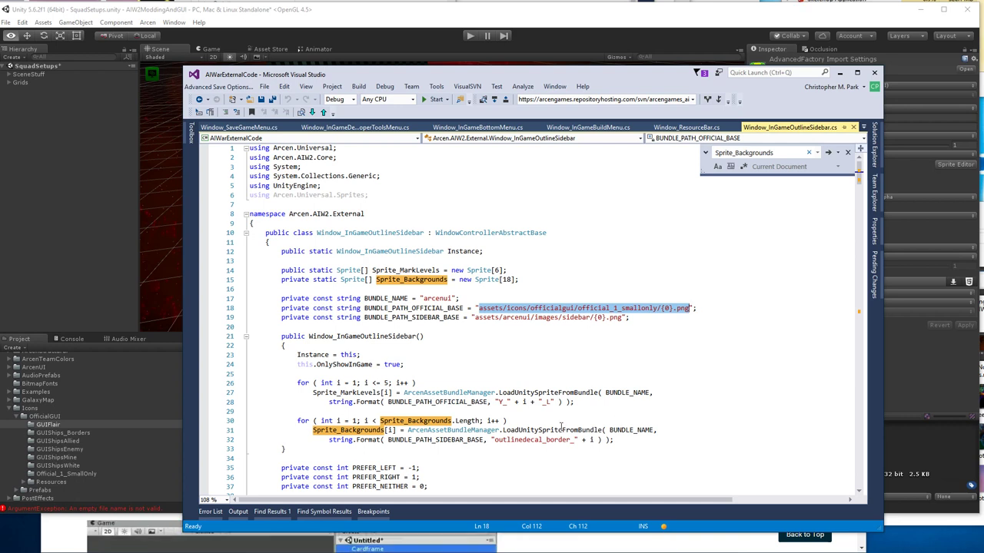
{"action": "mouse_move", "coordinate": [573, 392]}
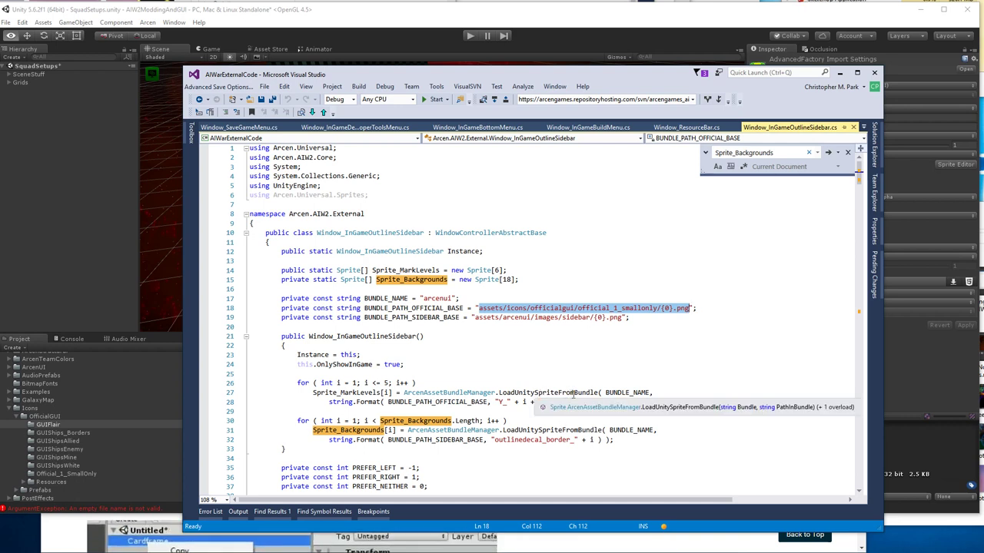
{"action": "mouse_move", "coordinate": [615, 396]}
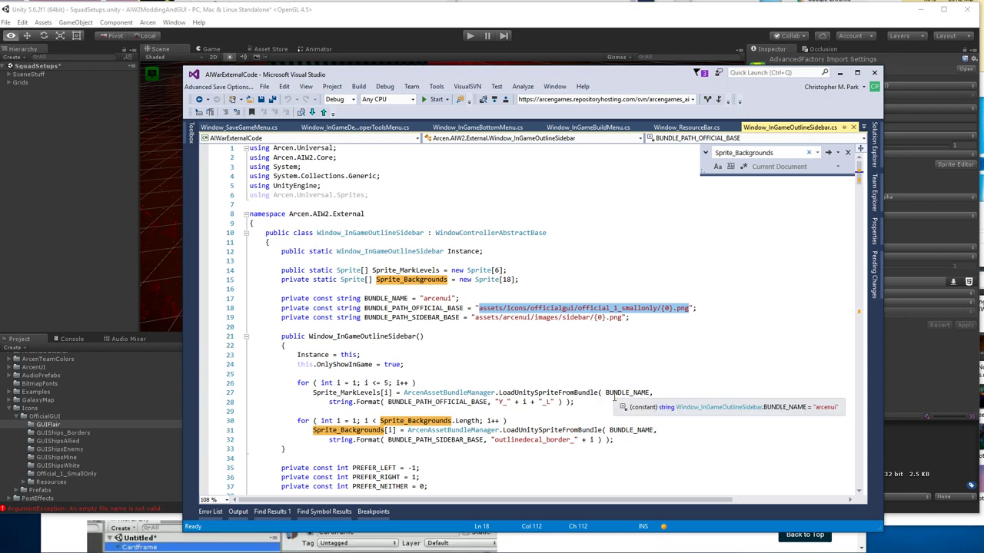
{"action": "key", "text": "Up"}
{"action": "key", "text": "Up"}
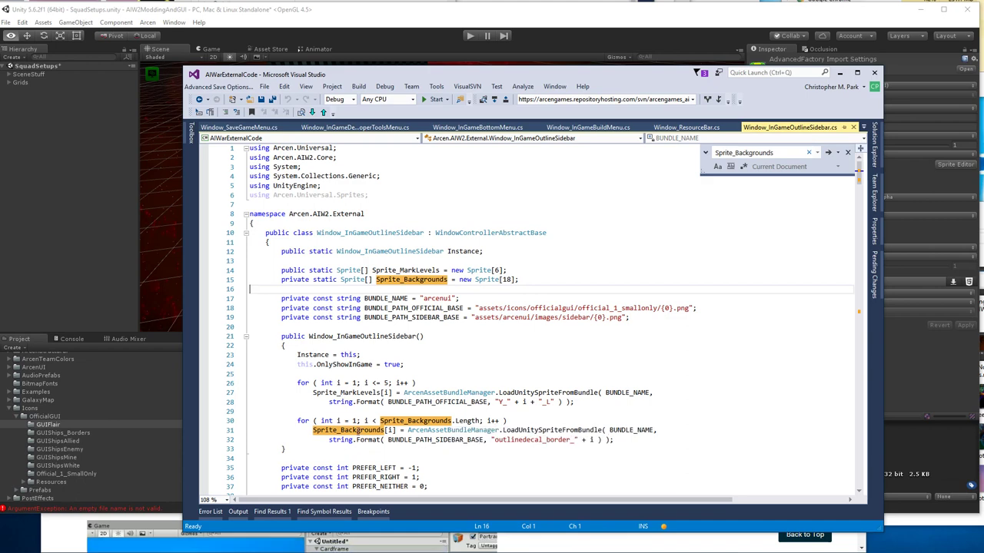
{"action": "scroll", "coordinate": [443, 449], "scroll_direction": "down", "scroll_amount": 20}
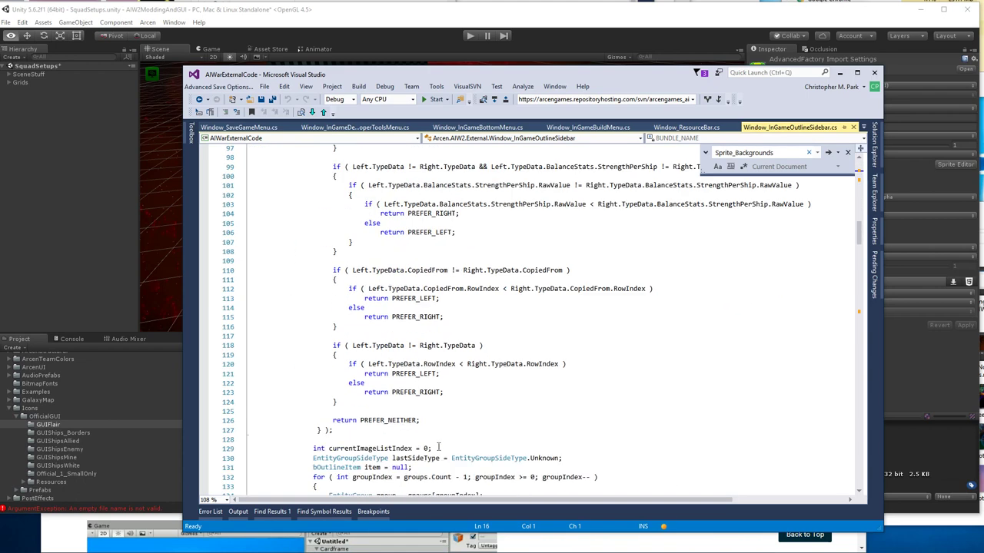
{"action": "scroll", "coordinate": [454, 440], "scroll_direction": "down", "scroll_amount": 20}
{"action": "left_click", "coordinate": [383, 280]}
{"action": "left_click", "coordinate": [847, 152]}
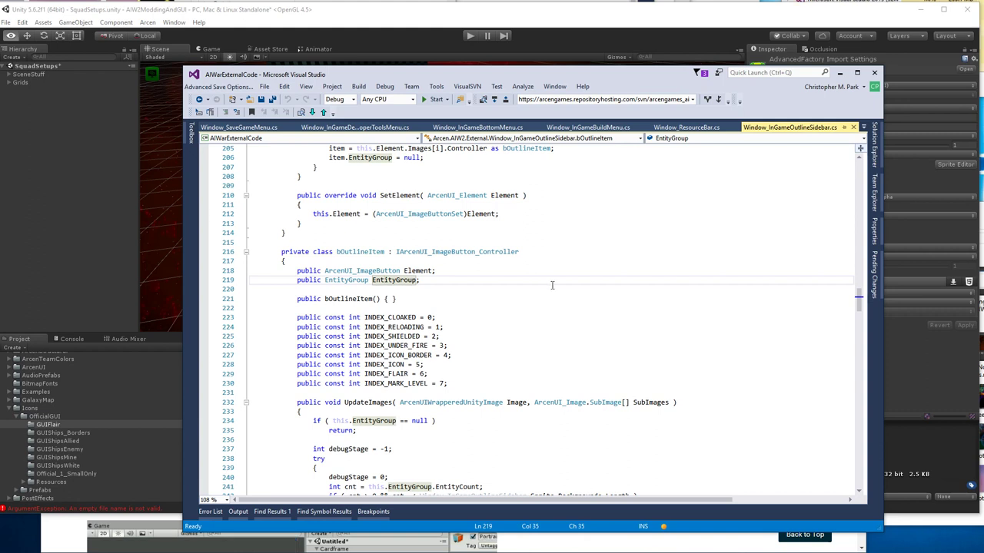
{"action": "left_click", "coordinate": [515, 274]}
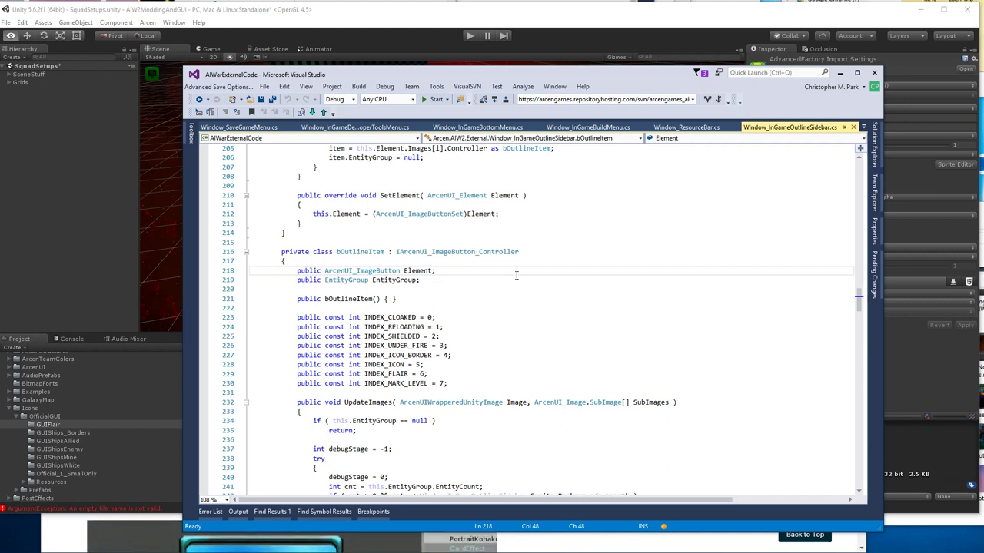
{"action": "left_click", "coordinate": [56, 267]}
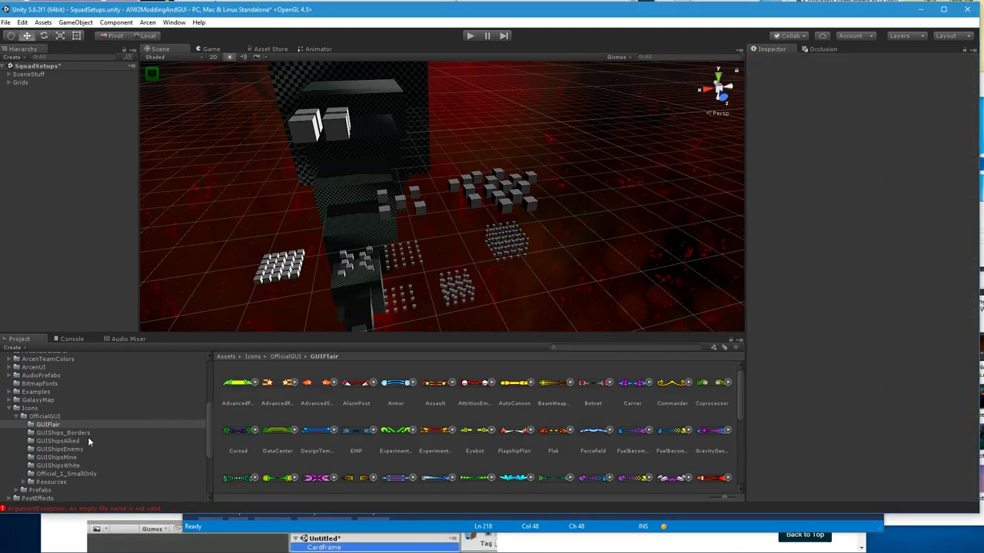
Step: Select ForUseInText.png in the Icons folder to show its 148×148 RGBA 32-bit import settings
{"action": "left_click", "coordinate": [37, 409]}
{"action": "left_click", "coordinate": [355, 392]}
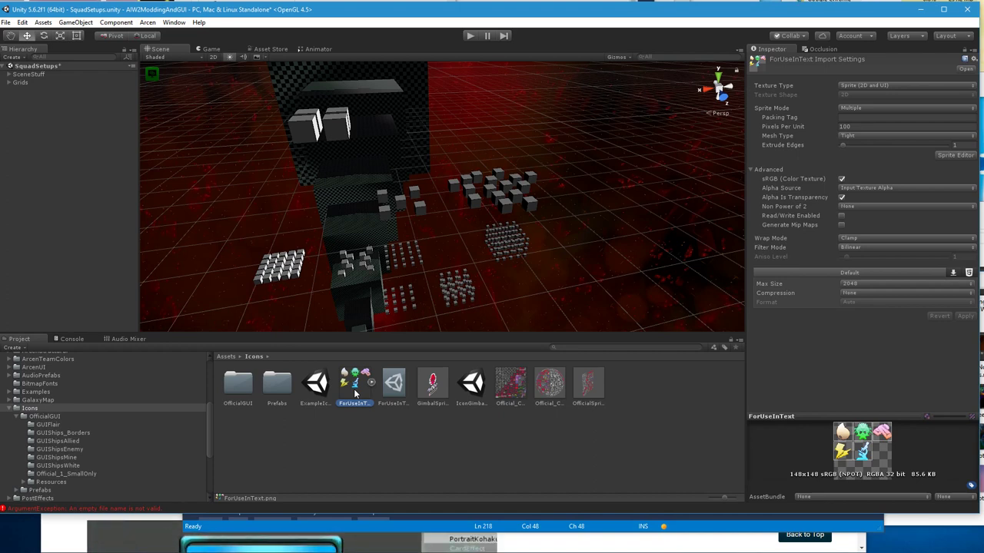
Step: Select the ForUseInText sprite asset and its Fuel entry to review the 48×48 icon sprites
{"action": "left_click", "coordinate": [386, 392]}
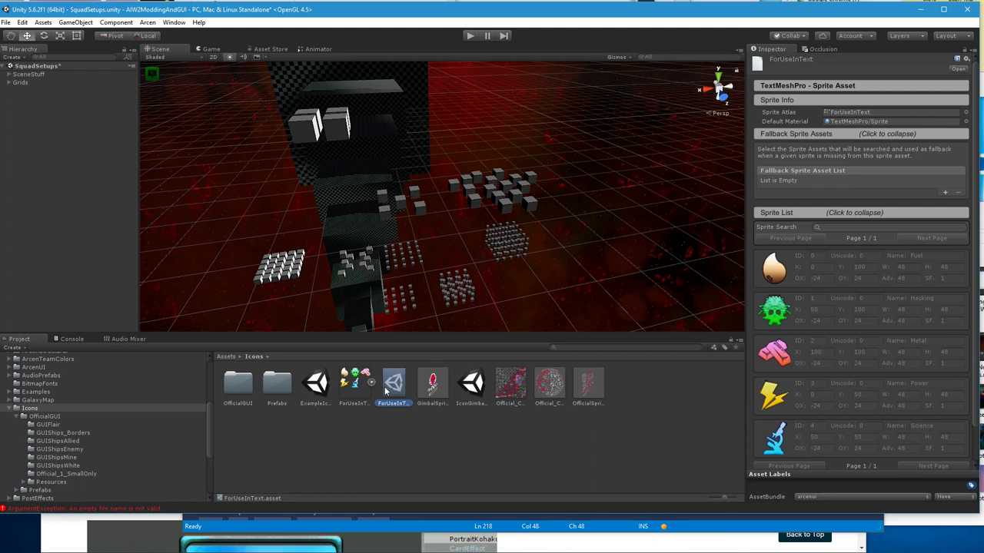
{"action": "left_click", "coordinate": [877, 278]}
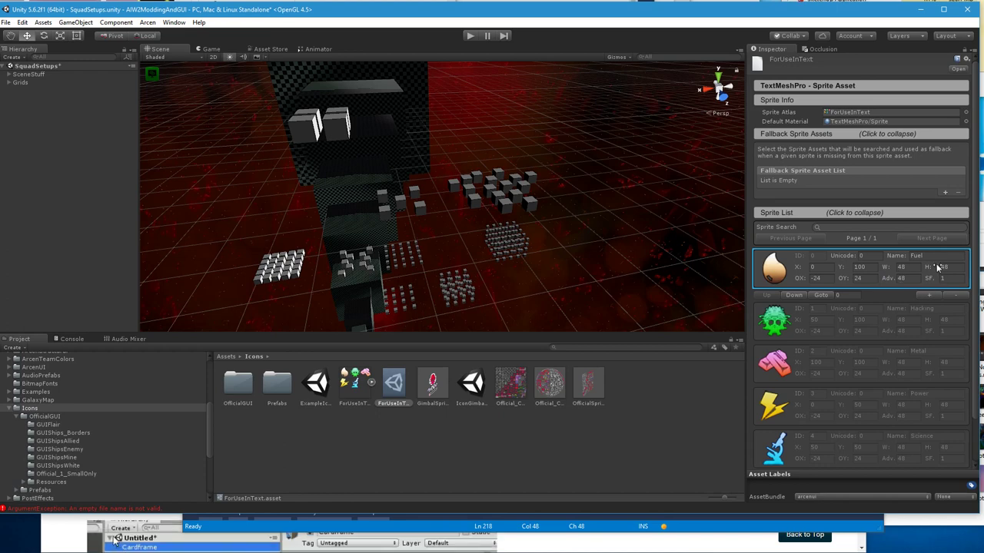
{"action": "scroll", "coordinate": [917, 363], "scroll_direction": "down", "scroll_amount": 3}
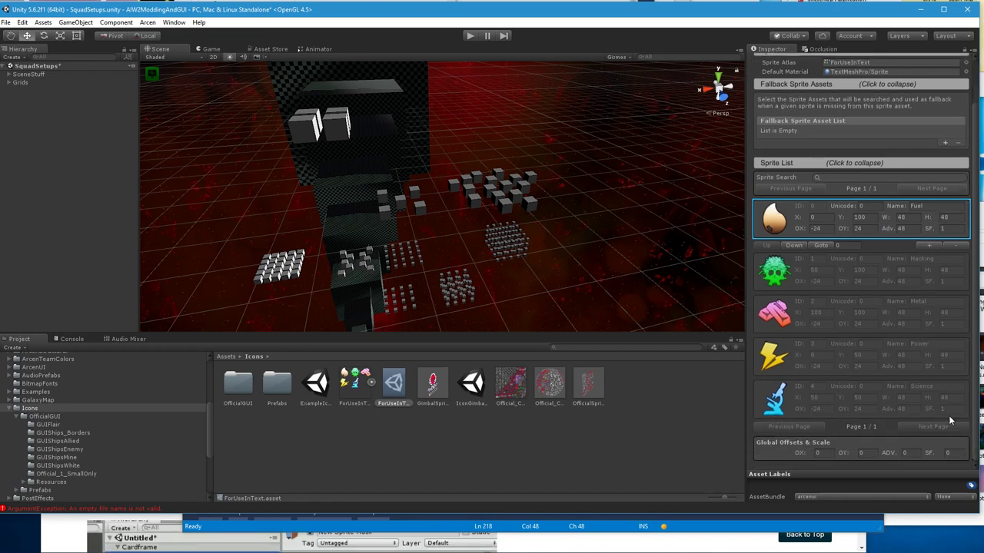